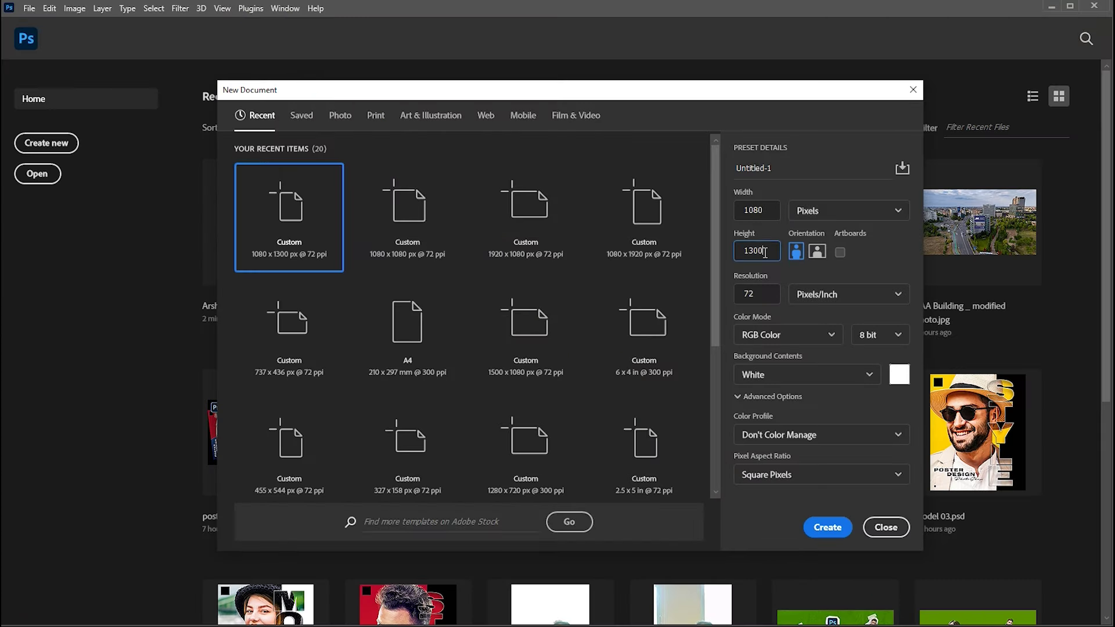
- Create a 1080 × 1300 px document at 72 ppi and add a solid color fill layer in #006b56
{"action": "left_click", "coordinate": [827, 527]}
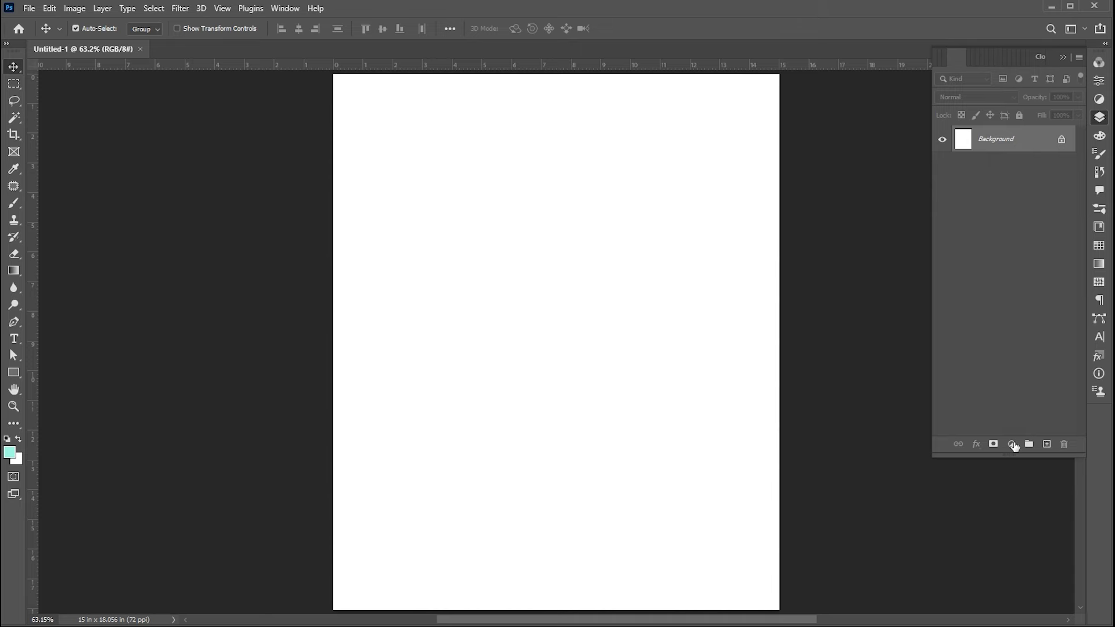
{"action": "left_click", "coordinate": [1013, 445]}
{"action": "left_click", "coordinate": [1027, 211]}
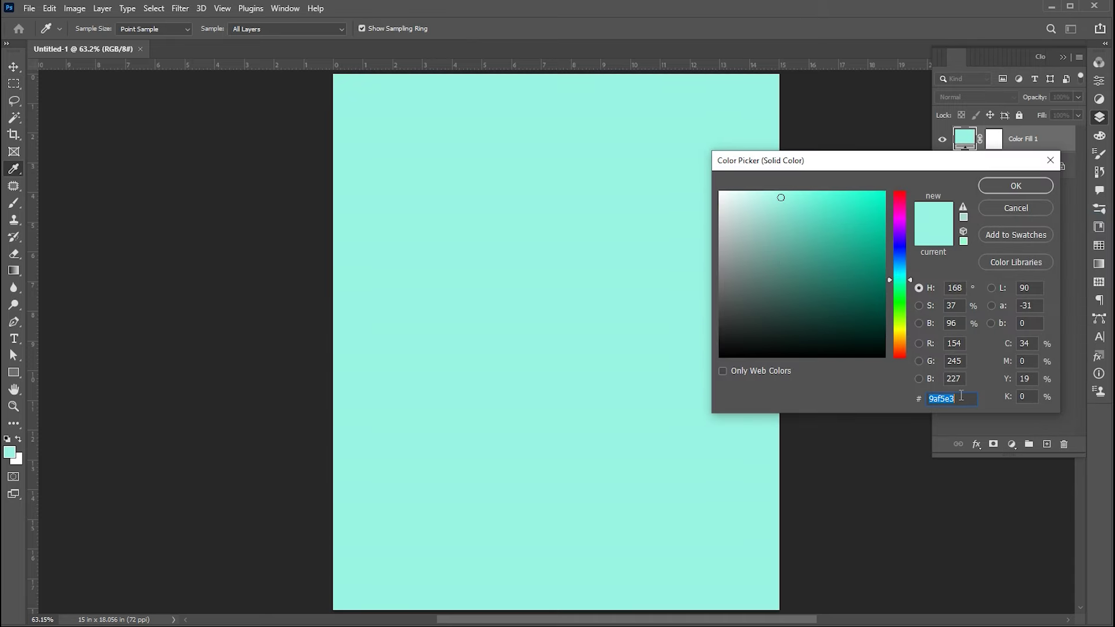
{"action": "type", "text": "00"}
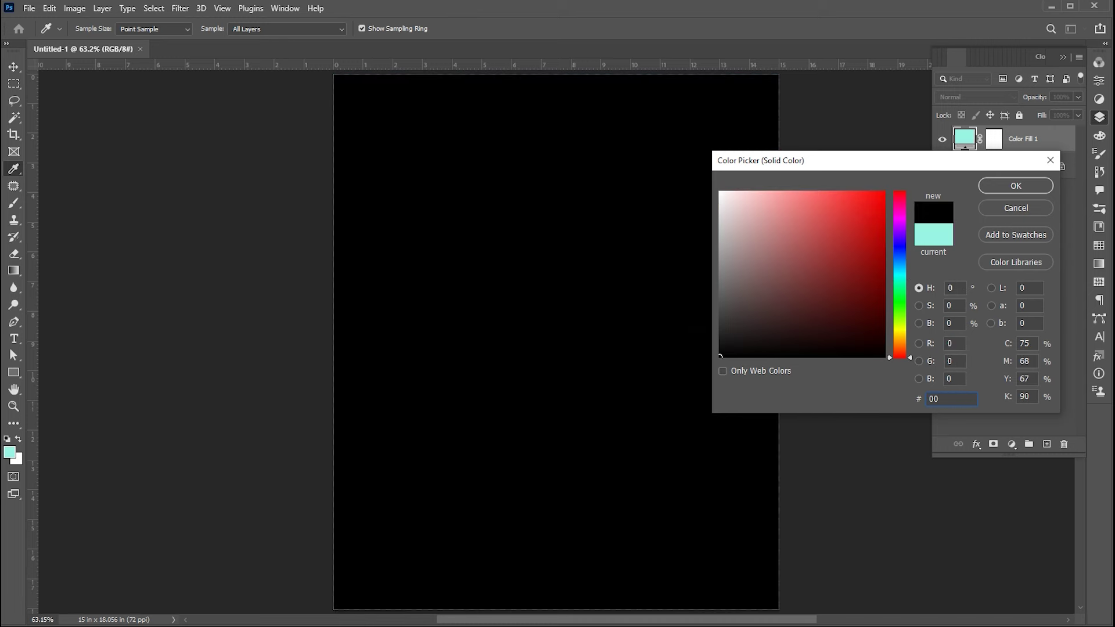
{"action": "type", "text": "6b56"}
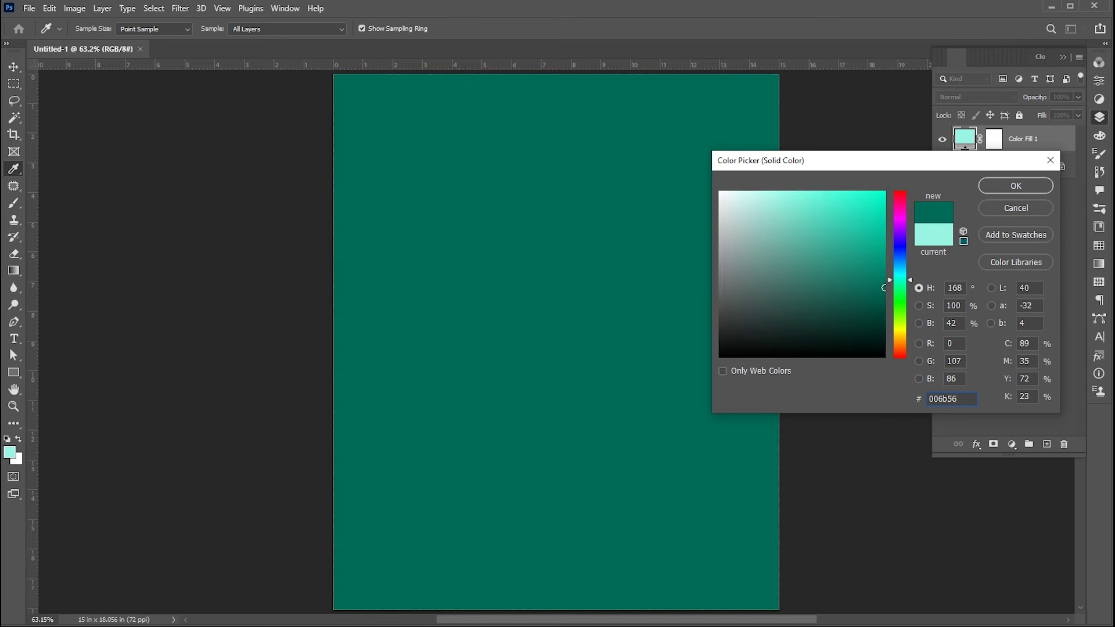
{"action": "left_click", "coordinate": [1016, 186]}
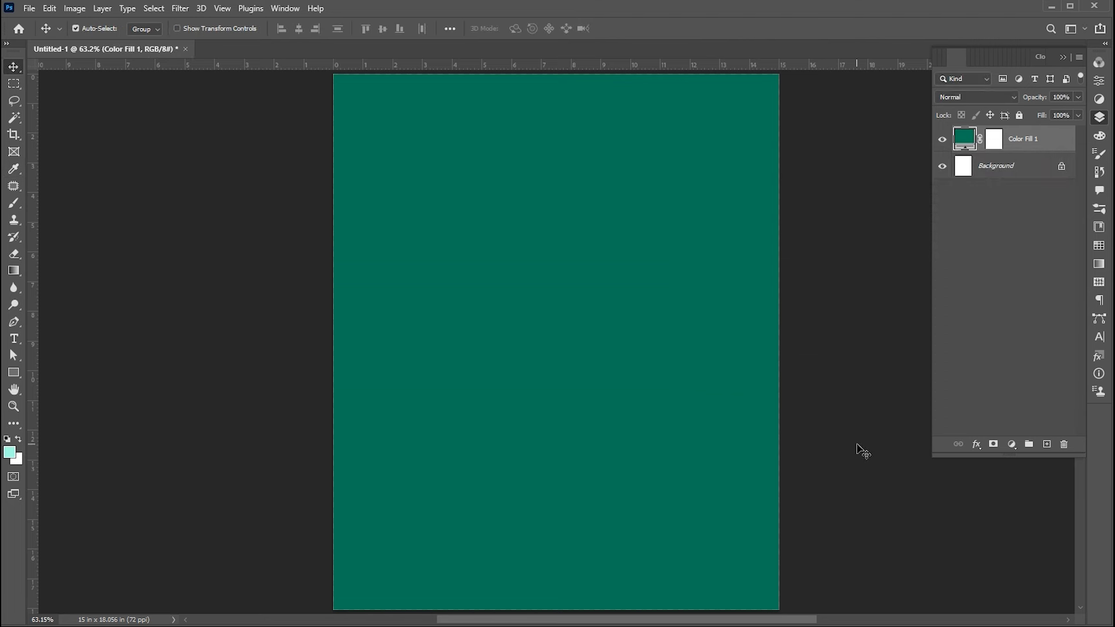
- Add the text "OLYMPIC RECORD" on two lines near the middle of the canvas
{"action": "left_click", "coordinate": [14, 340]}
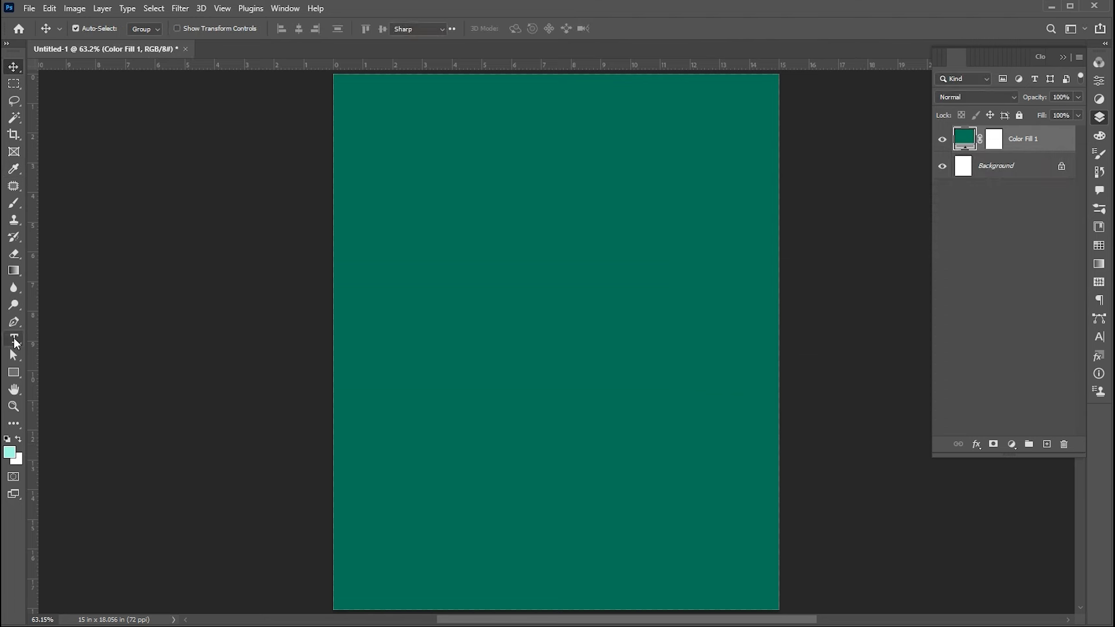
{"action": "left_click", "coordinate": [519, 345]}
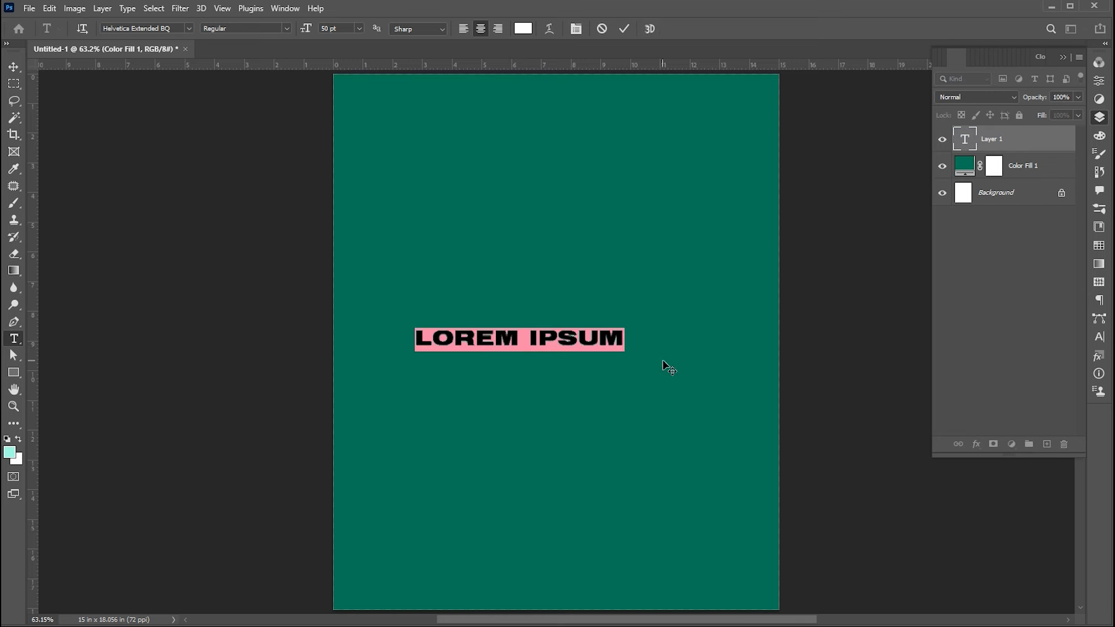
{"action": "type", "text": "OLYMPIC"}
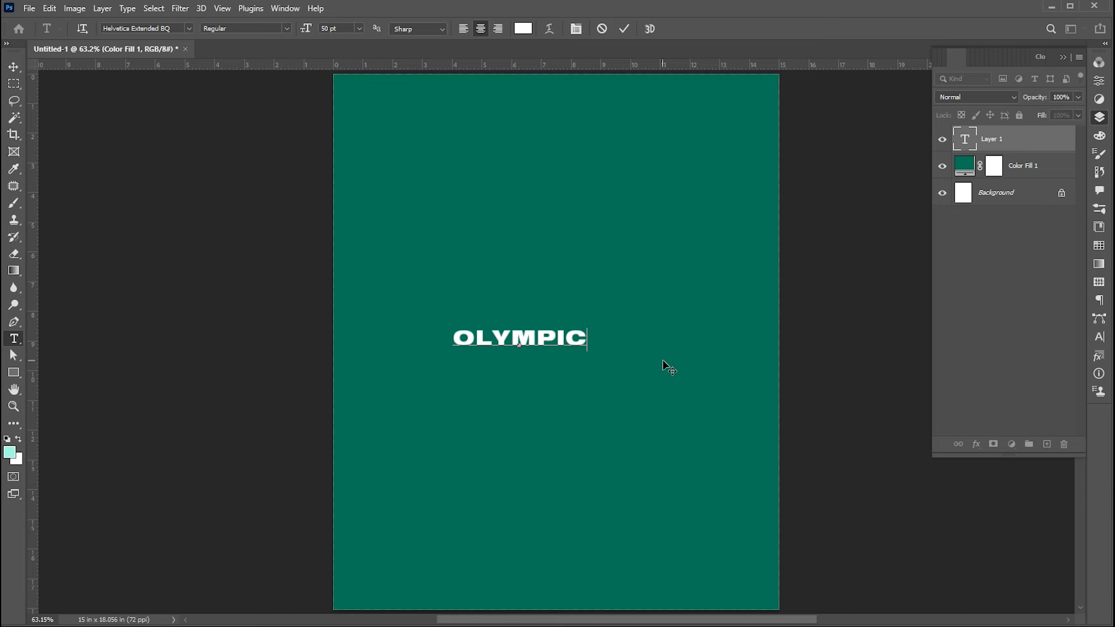
{"action": "key", "text": "Return"}
{"action": "type", "text": "RECORD"}
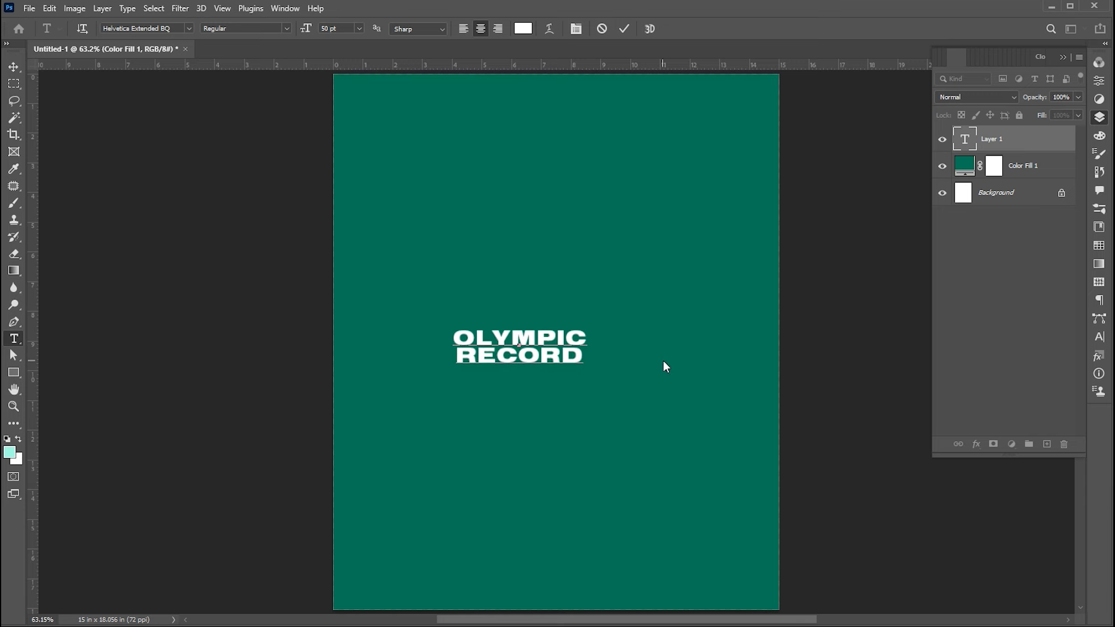
- Set the font size of the word RECORD to 53 pt so both lines match in width, and commit the text
{"action": "key", "text": "shift+Left"}
{"action": "key", "text": "shift+Left"}
{"action": "key", "text": "shift+Left"}
{"action": "key", "text": "shift+Left"}
{"action": "key", "text": "shift+Left"}
{"action": "key", "text": "shift+Left"}
{"action": "key", "text": "shift+Left"}
{"action": "key", "text": "shift+Left"}
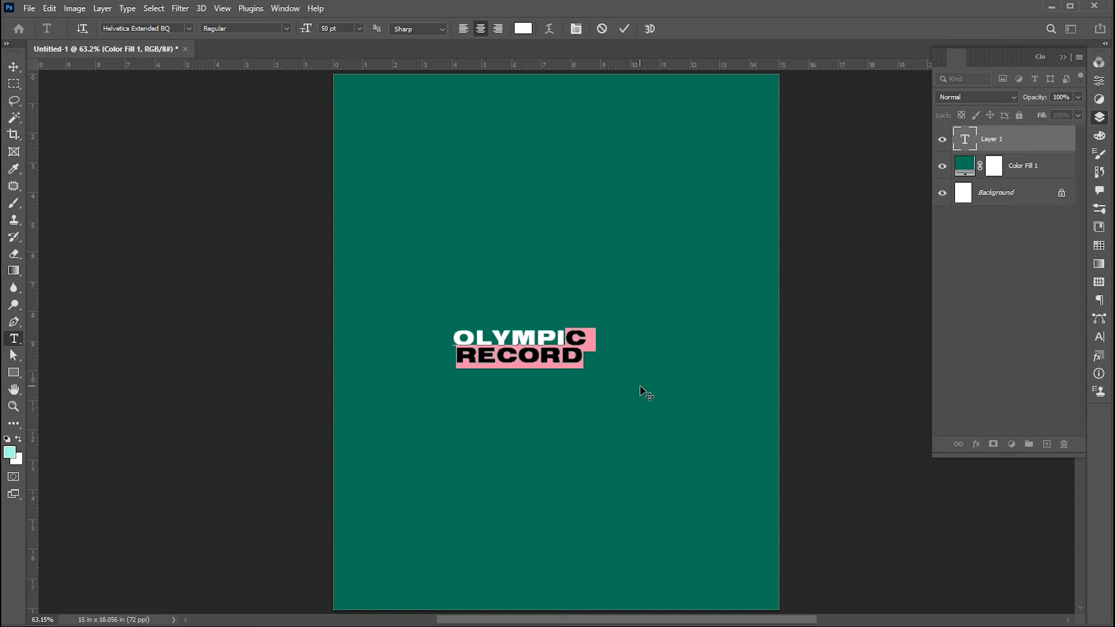
{"action": "key", "text": "shift+Right"}
{"action": "key", "text": "shift+Right"}
{"action": "left_click", "coordinate": [1101, 341]}
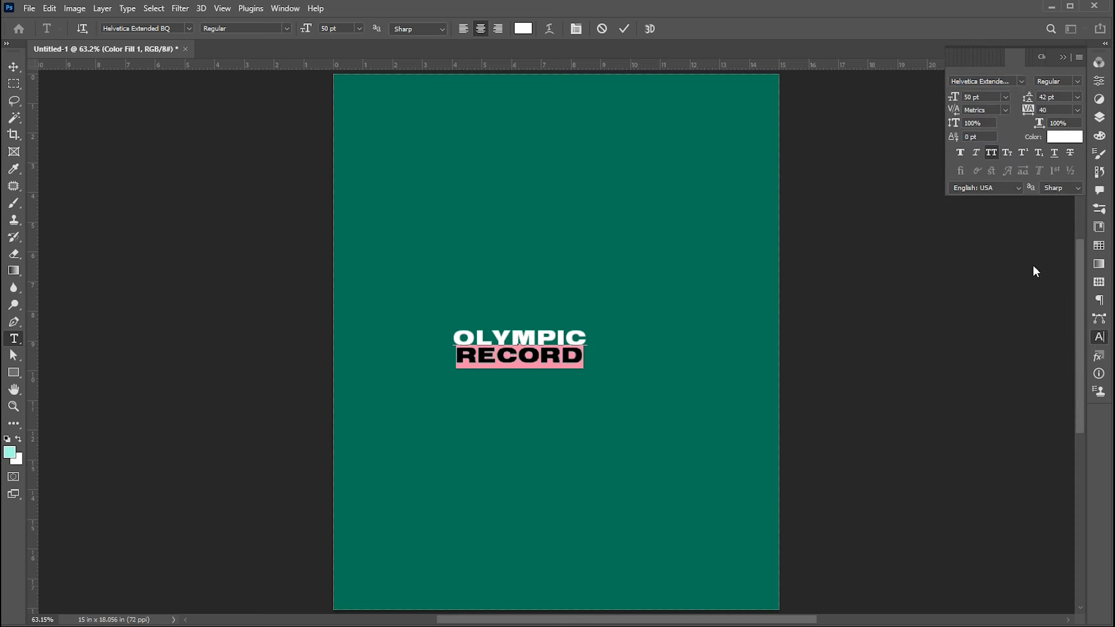
{"action": "left_click", "coordinate": [983, 96]}
{"action": "scroll", "coordinate": [983, 97], "scroll_direction": "up", "scroll_amount": 5}
{"action": "key", "text": "Down"}
{"action": "key", "text": "Down"}
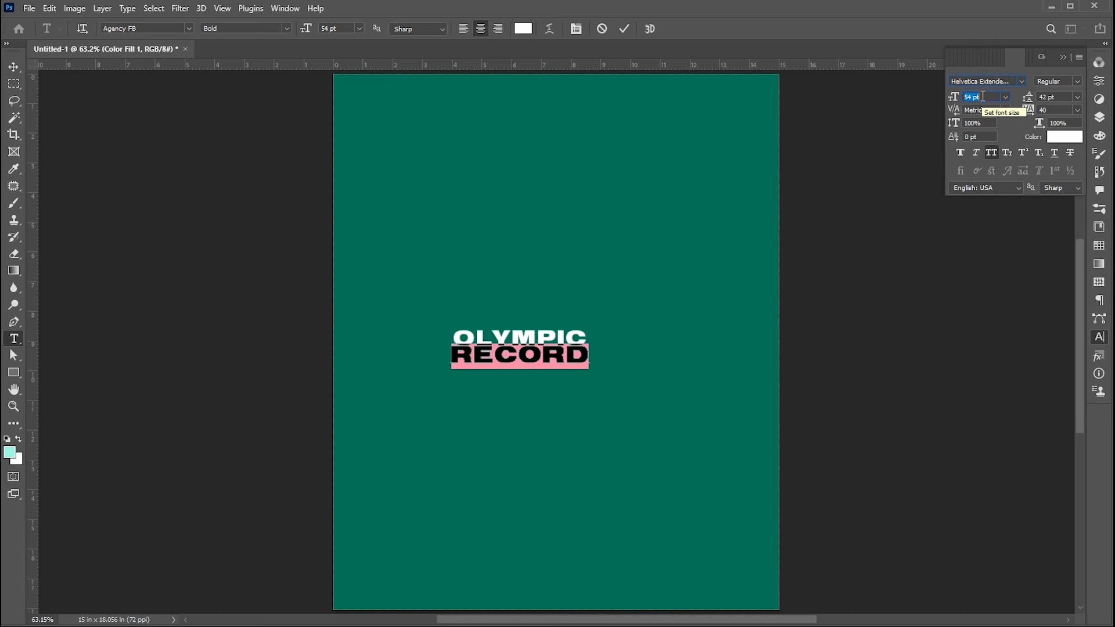
{"action": "left_click", "coordinate": [13, 66]}
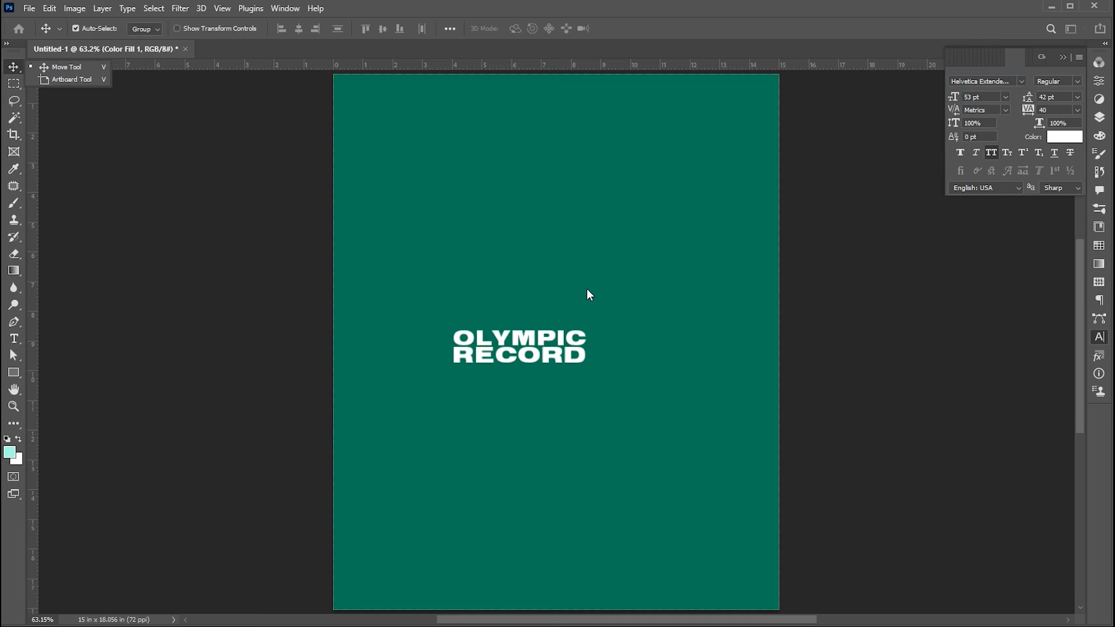
- Rotate the text to -90°, scale it to about 179%, and move it to the lower middle of the canvas
{"action": "key", "text": "ctrl+t"}
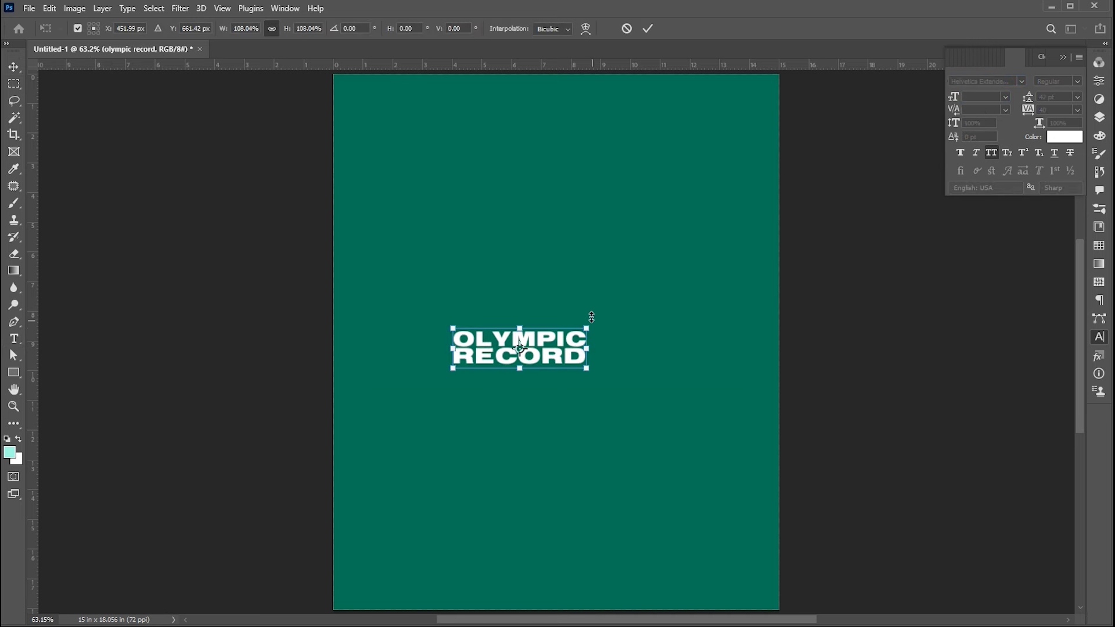
{"action": "left_click_drag", "start_coordinate": [590, 321], "coordinate": [481, 250]}
{"action": "left_click_drag", "start_coordinate": [544, 279], "coordinate": [556, 229]}
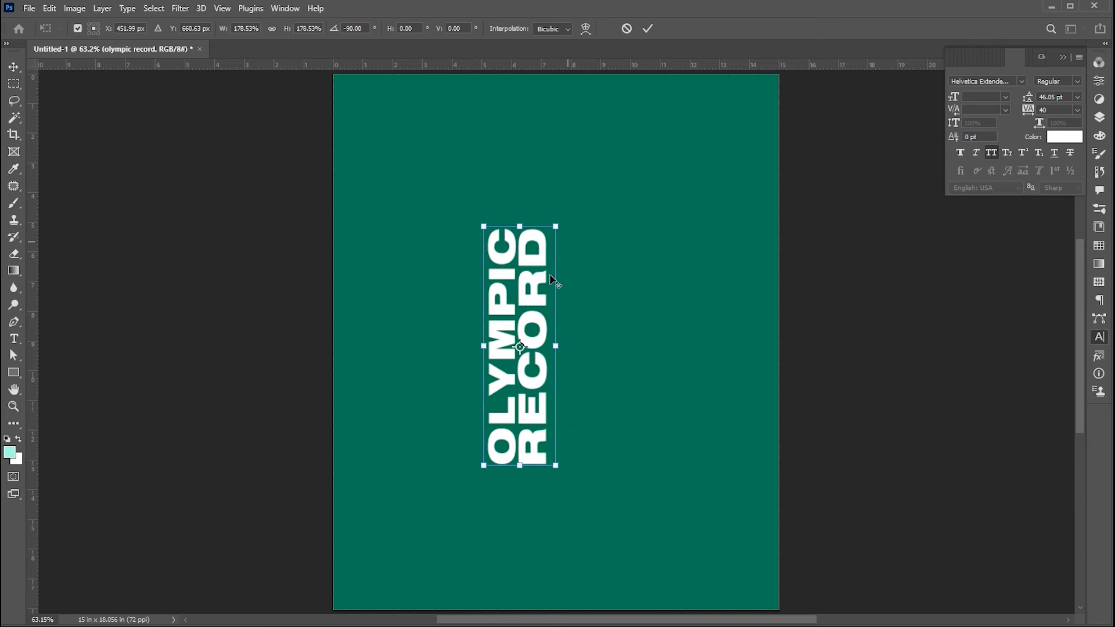
{"action": "left_click_drag", "start_coordinate": [534, 303], "coordinate": [569, 378]}
{"action": "key", "text": "Return"}
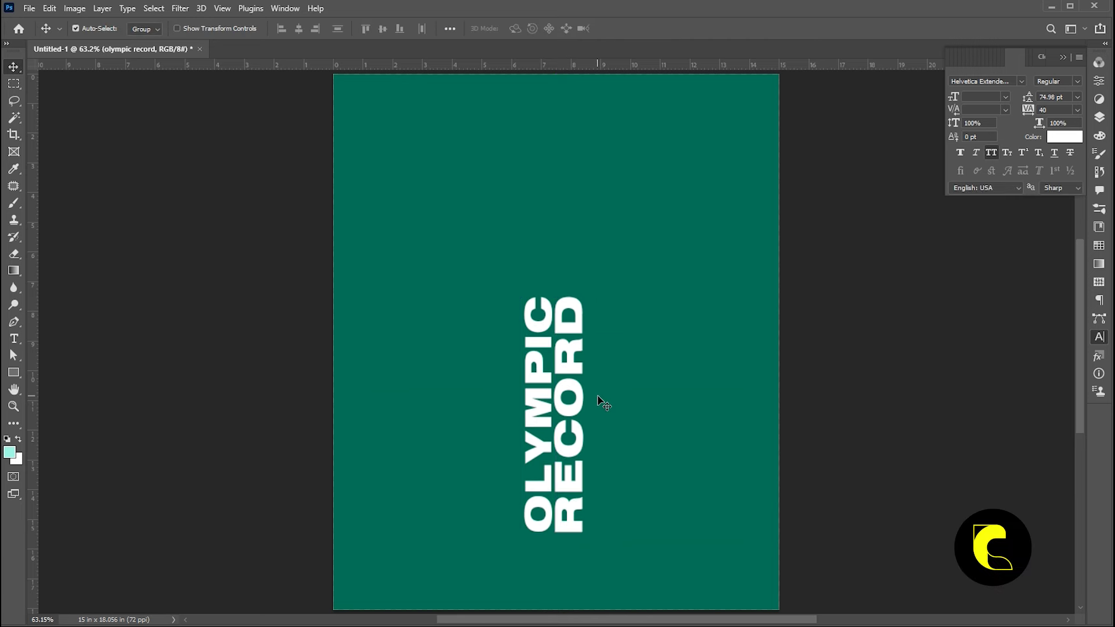
- Draw a white rectangle about 111 × 48 px just left of the lower end of the vertical text
{"action": "key", "text": "u"}
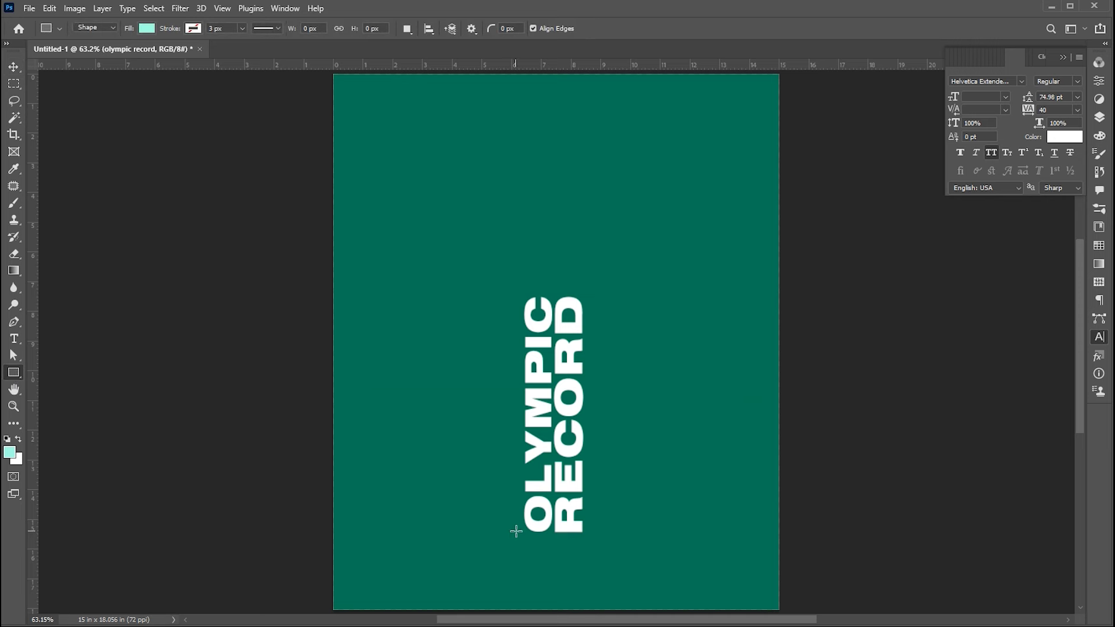
{"action": "left_click_drag", "start_coordinate": [516, 531], "coordinate": [470, 512]}
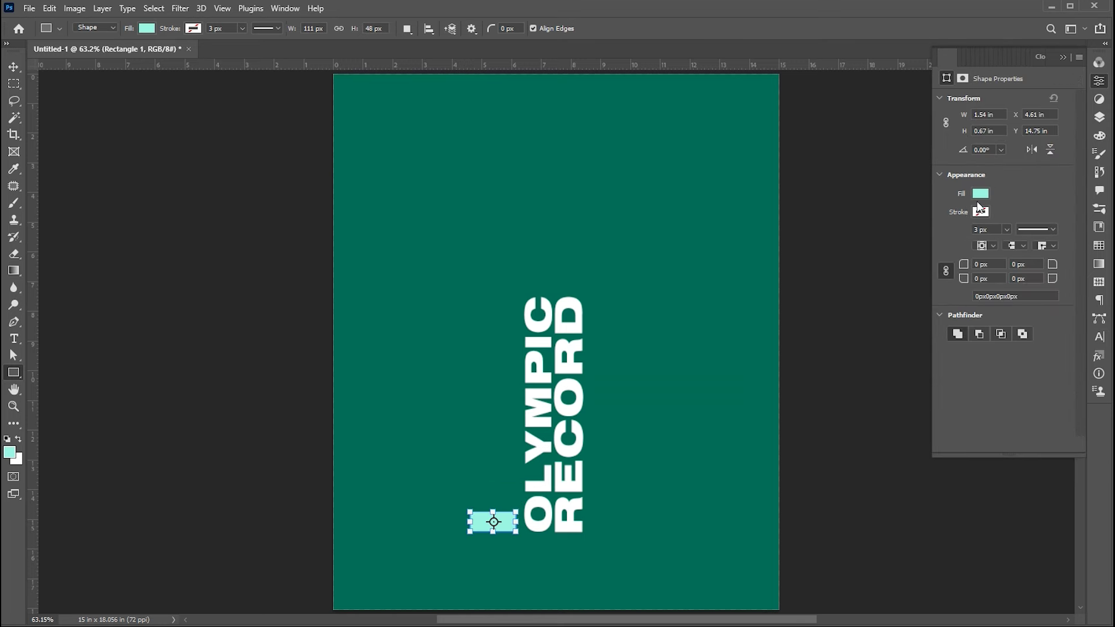
{"action": "left_click", "coordinate": [980, 194]}
{"action": "left_click", "coordinate": [948, 263]}
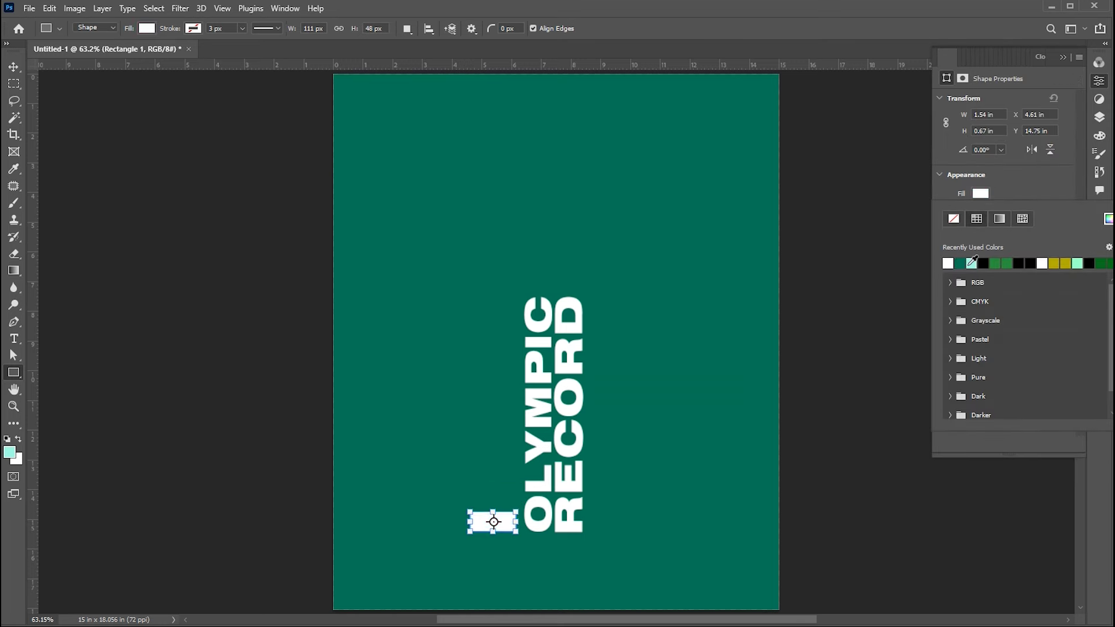
{"action": "left_click", "coordinate": [1064, 58]}
{"action": "key", "text": "v"}
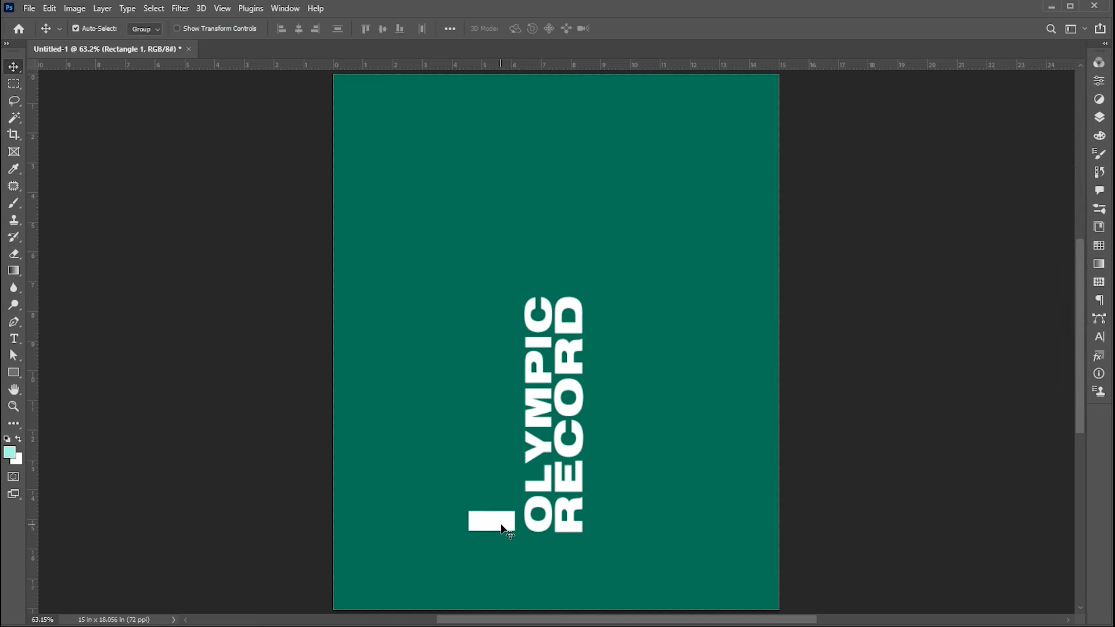
- Duplicate the rectangle slightly above itself and repeat the transform until eight evenly spaced bars span the text's height
{"action": "key", "text": "F7"}
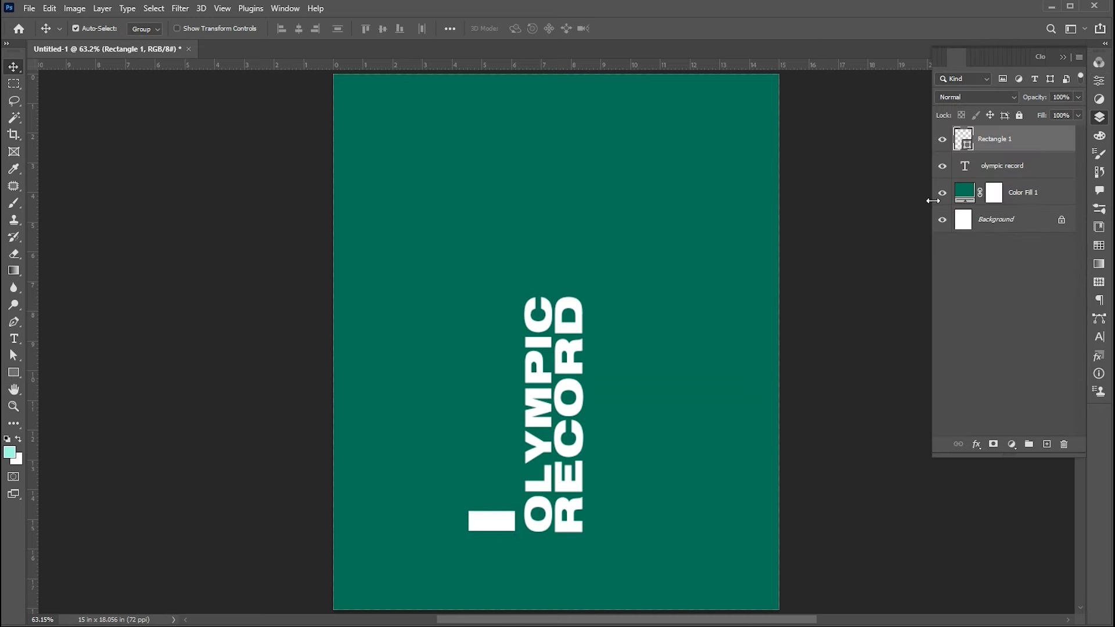
{"action": "key", "text": "ctrl+j"}
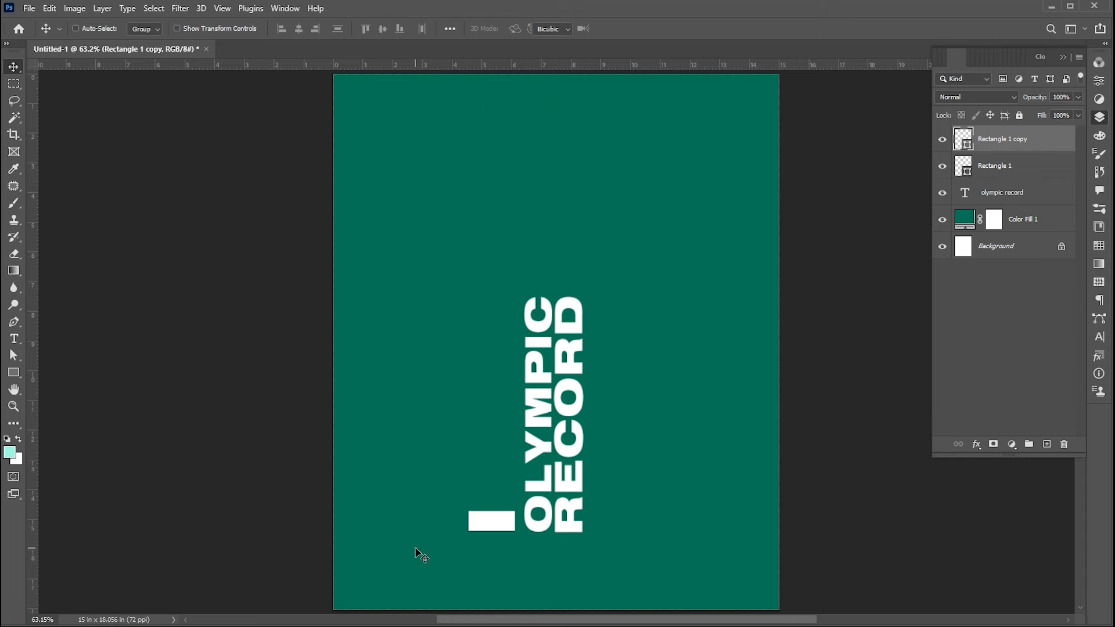
{"action": "key", "text": "ctrl+t"}
{"action": "left_click_drag", "start_coordinate": [504, 525], "coordinate": [505, 499]}
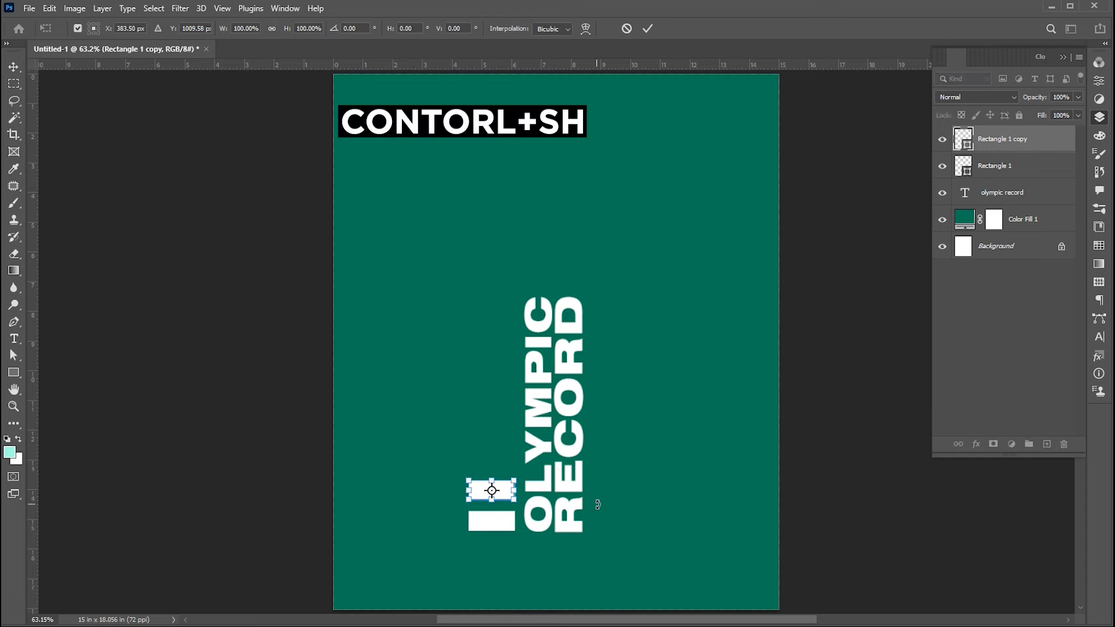
{"action": "key", "text": "Return"}
{"action": "key", "text": "ctrl+shift+alt+t"}
{"action": "key", "text": "ctrl+shift+alt+t"}
{"action": "key", "text": "ctrl+shift+alt+t"}
{"action": "key", "text": "ctrl+shift+alt+t"}
{"action": "key", "text": "ctrl+shift+alt+t"}
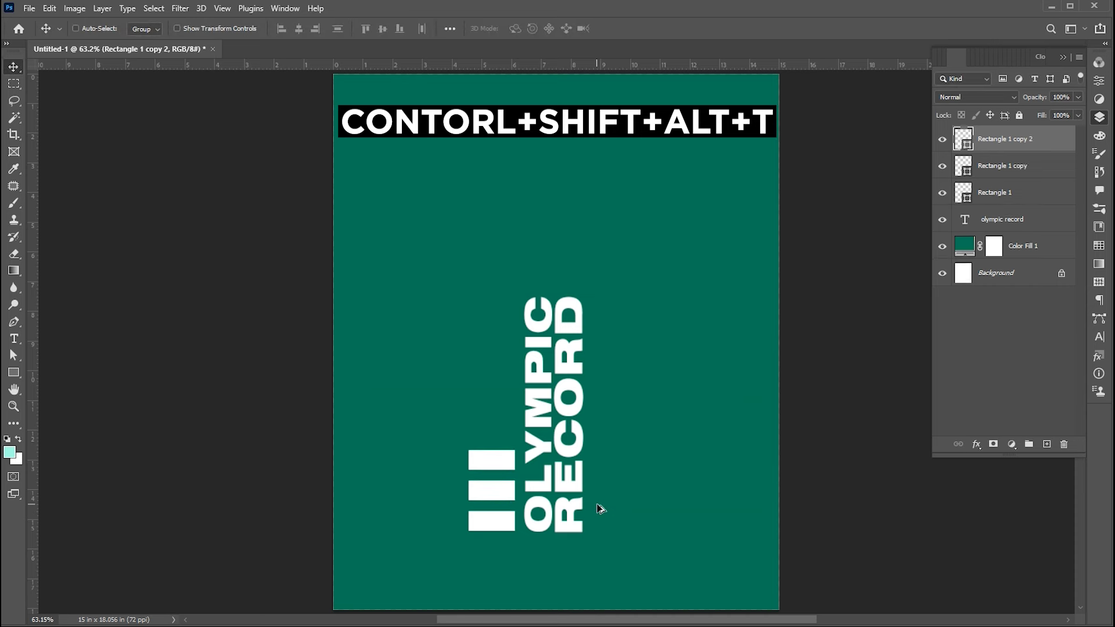
{"action": "key", "text": "ctrl+shift+alt+t"}
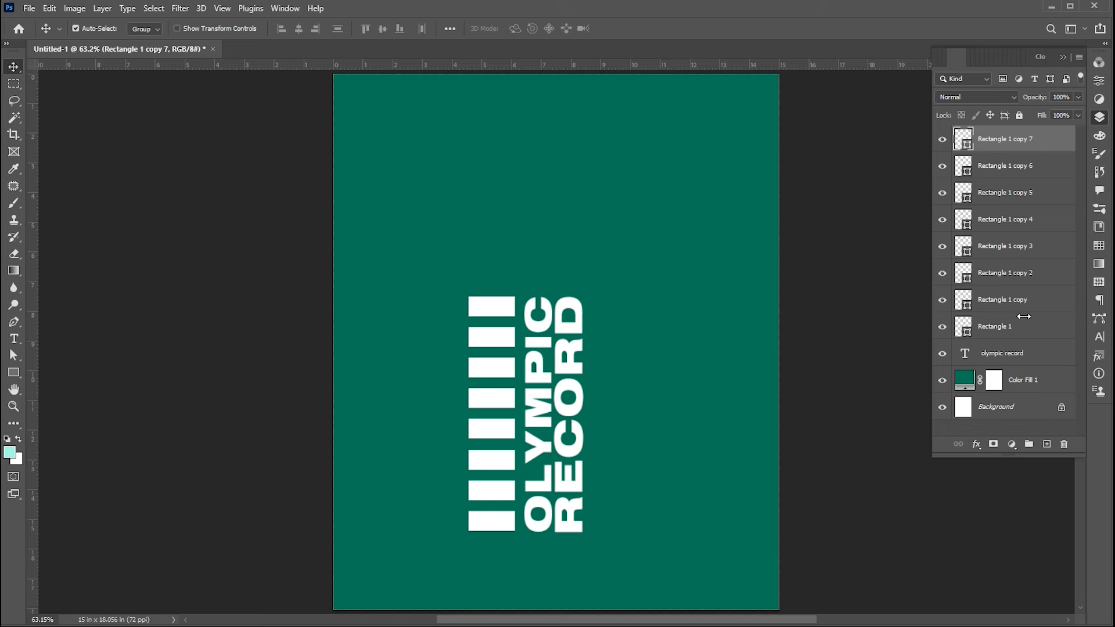
- Convert the eight rectangles to one smart object and adjust its top edge to line up with the text
{"action": "left_click", "coordinate": [1005, 327], "text": "shift"}
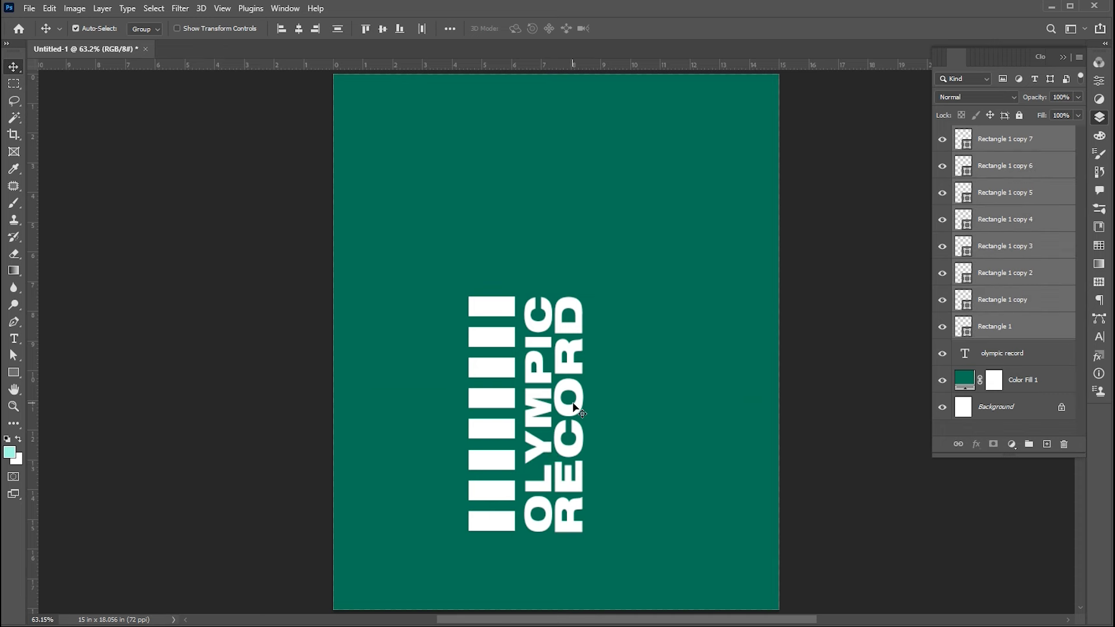
{"action": "right_click", "coordinate": [990, 138]}
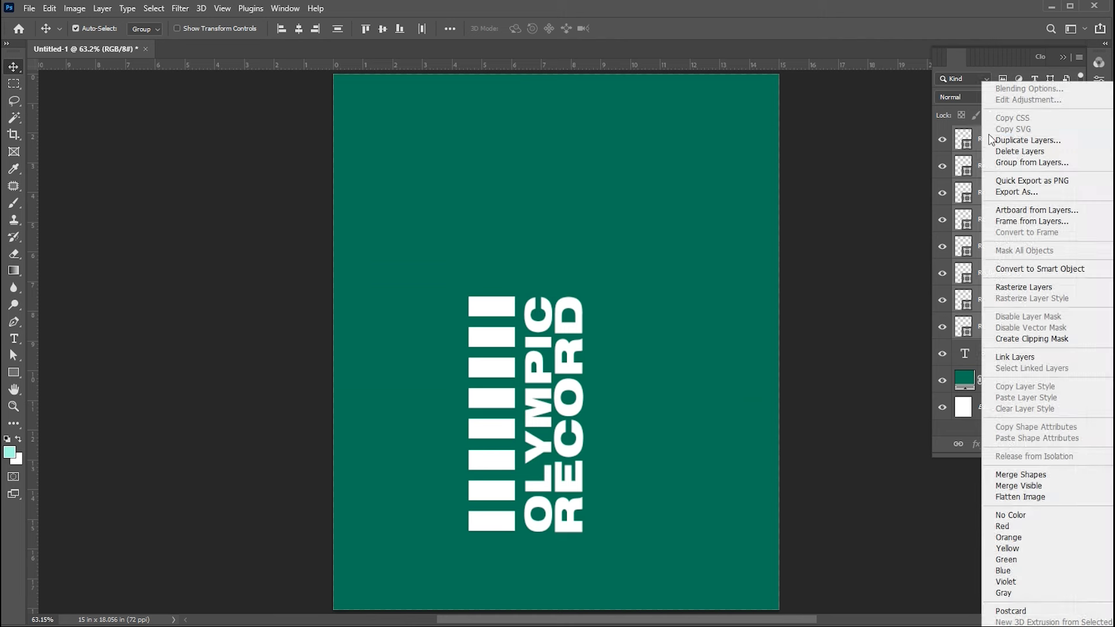
{"action": "left_click", "coordinate": [1016, 270]}
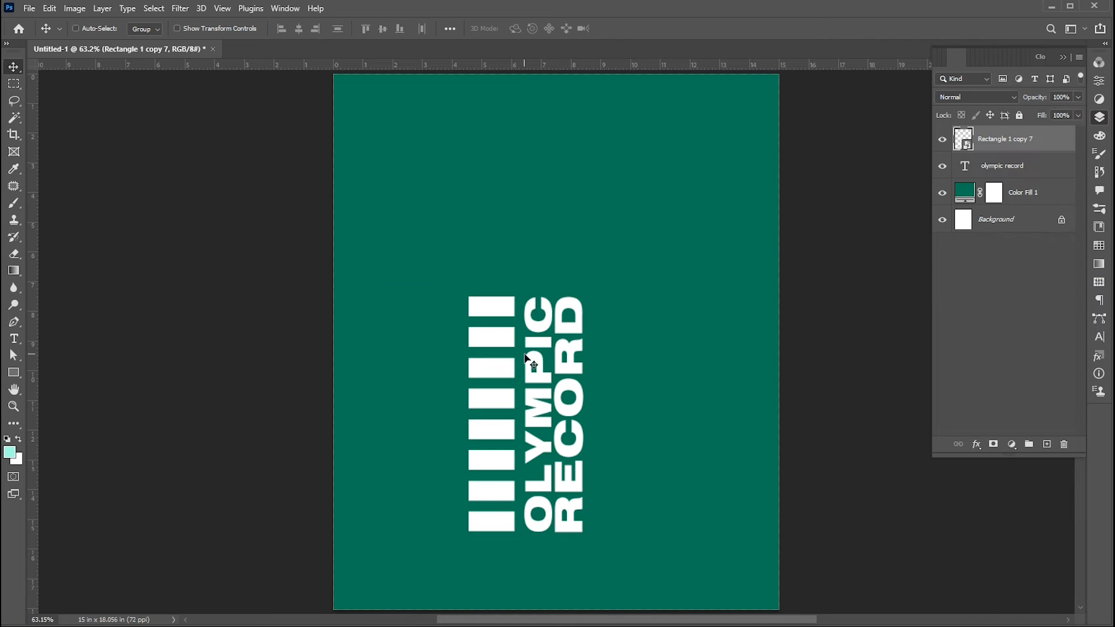
{"action": "key", "text": "ctrl+t"}
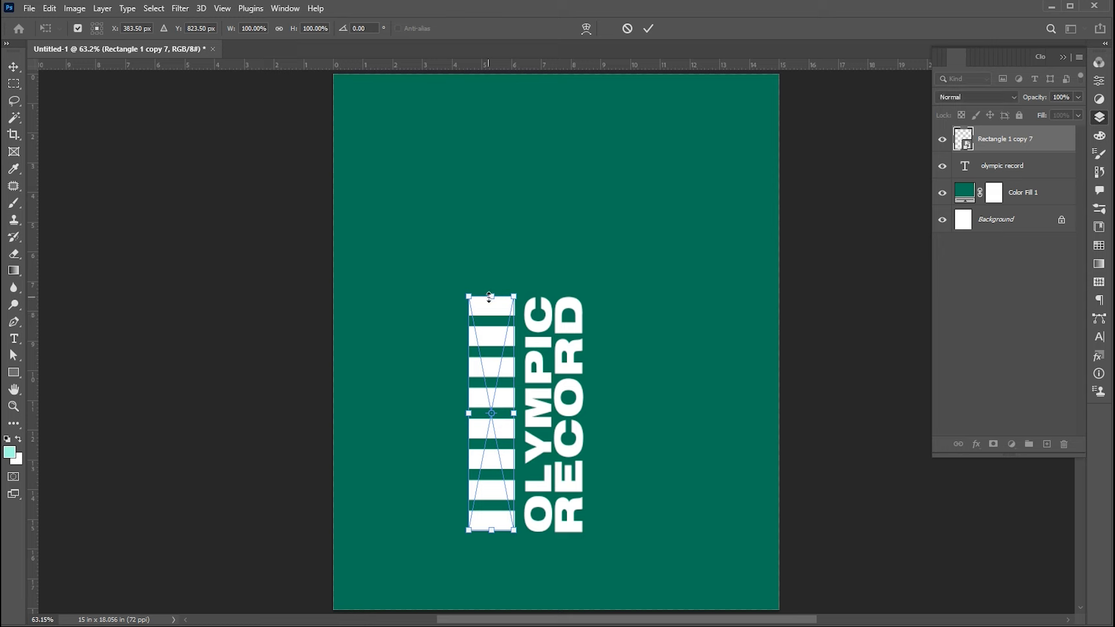
{"action": "left_click", "coordinate": [491, 299]}
{"action": "key", "text": "Return"}
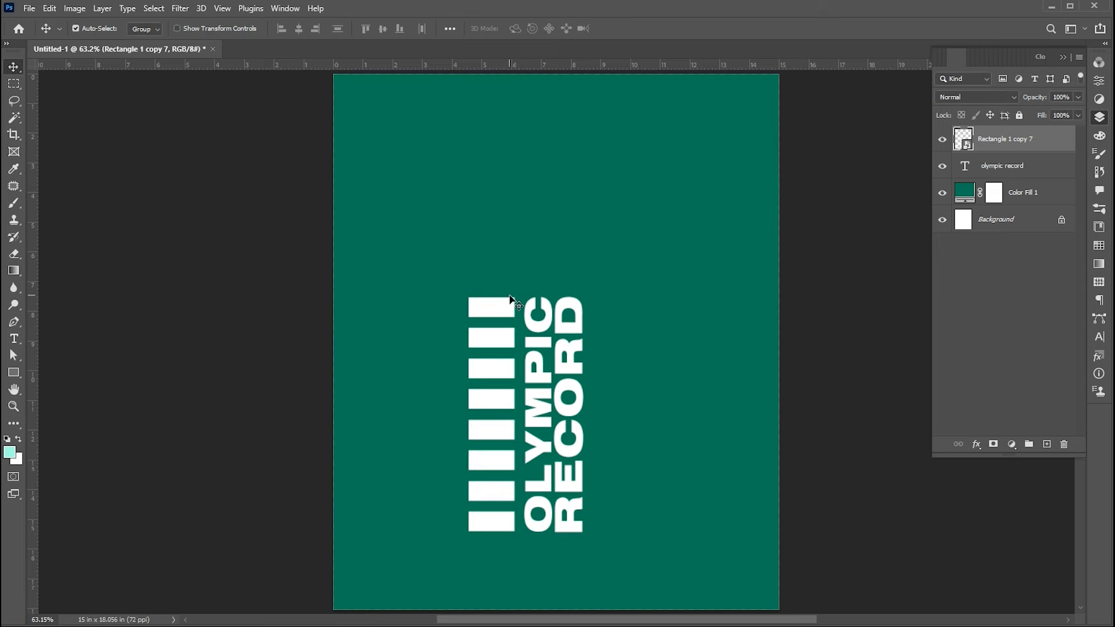
- Copy the bar column to the right side of the text and convert both columns and the text to one smart object
{"action": "left_click_drag", "start_coordinate": [493, 313], "coordinate": [616, 315]}
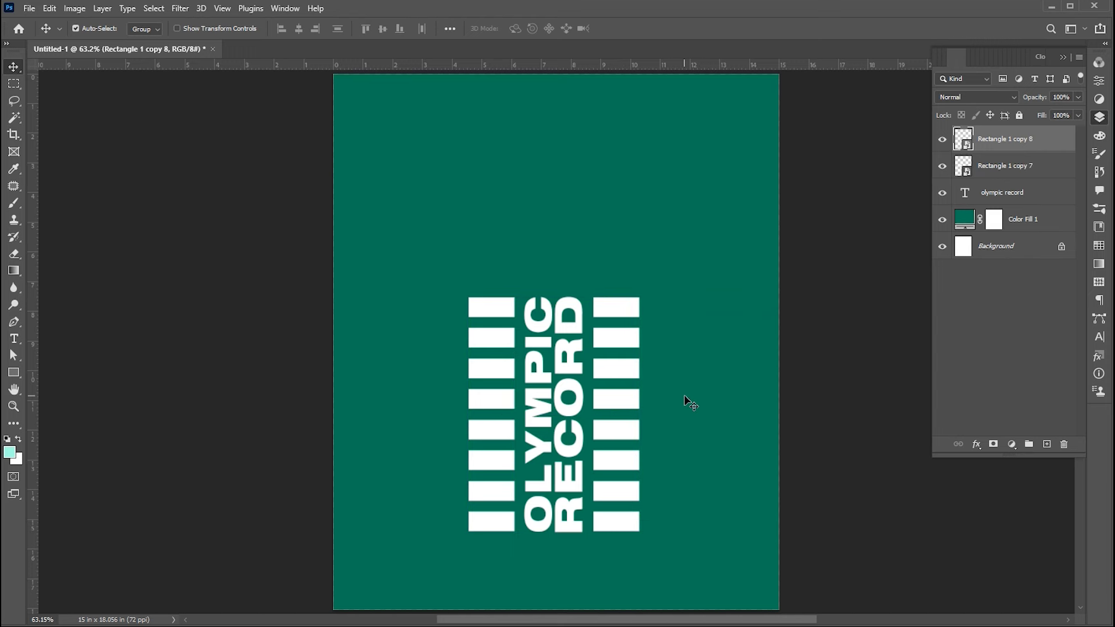
{"action": "left_click", "coordinate": [1030, 198], "text": "shift"}
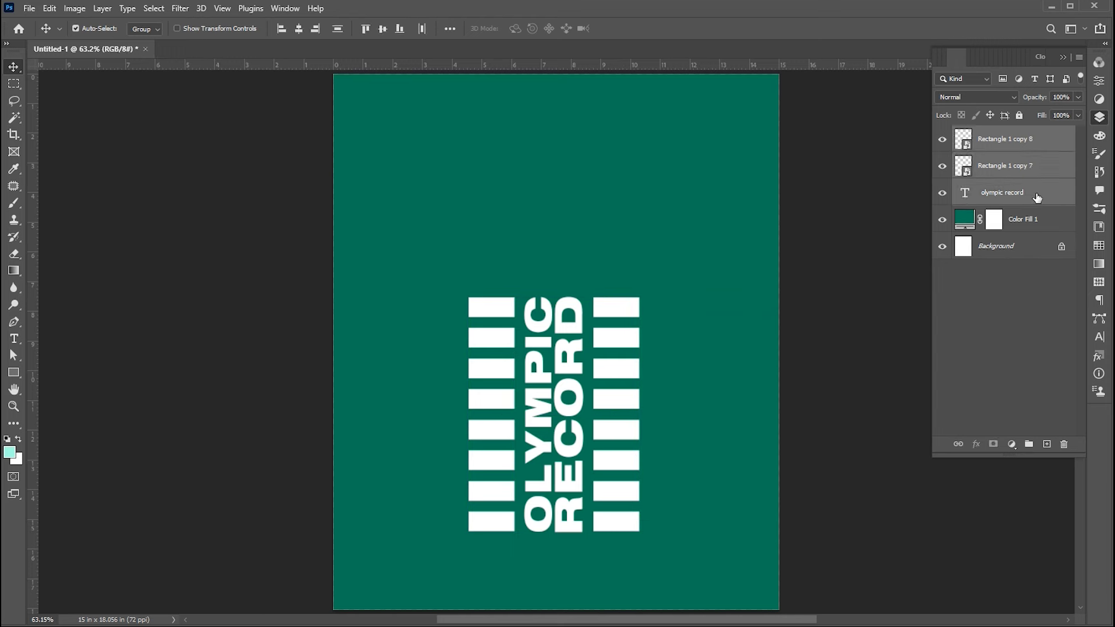
{"action": "right_click", "coordinate": [981, 140]}
{"action": "left_click", "coordinate": [995, 199]}
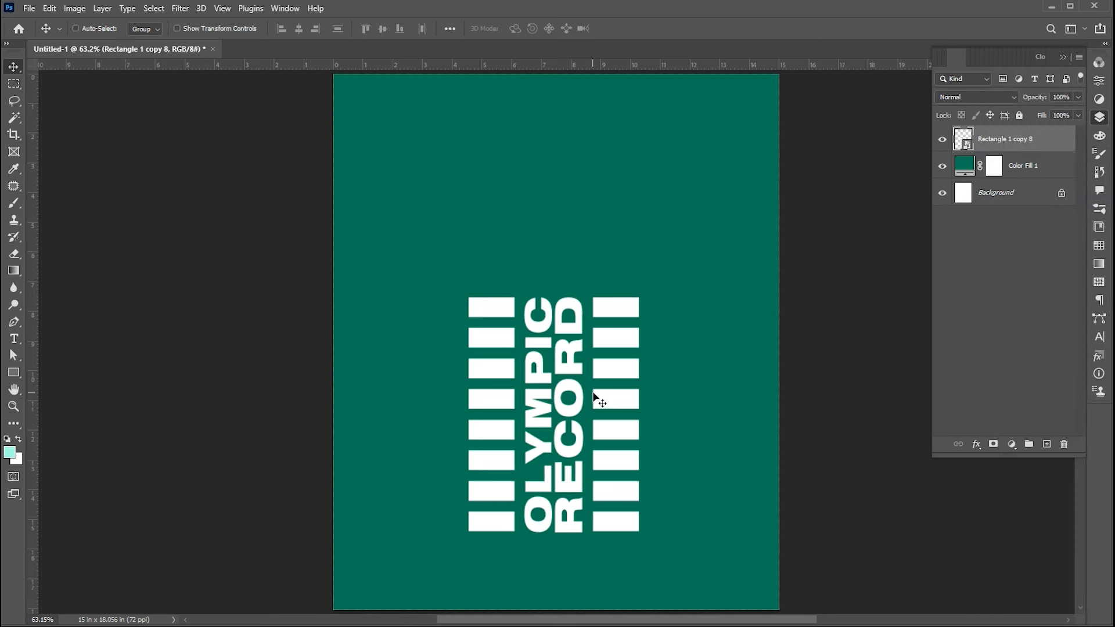
- Move the text-and-bars object to the canvas's lower edge, and shape it into a flattened perspective track whose base spans the canvas width
{"action": "key", "text": "ctrl+t"}
{"action": "left_click_drag", "start_coordinate": [621, 368], "coordinate": [620, 451]}
{"action": "right_click", "coordinate": [624, 419]}
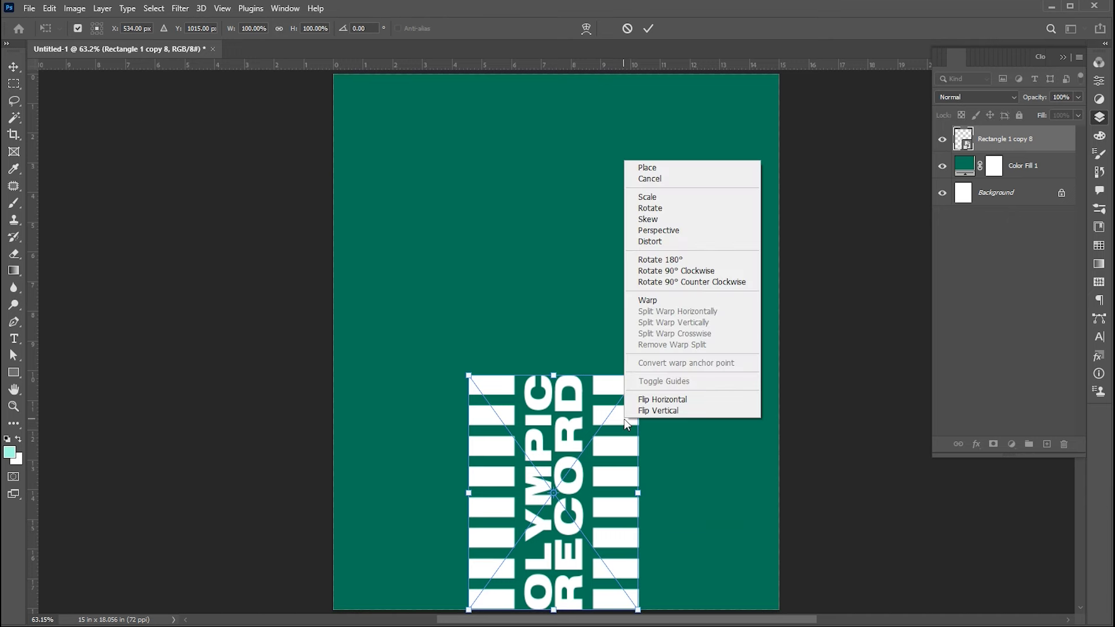
{"action": "left_click", "coordinate": [658, 230]}
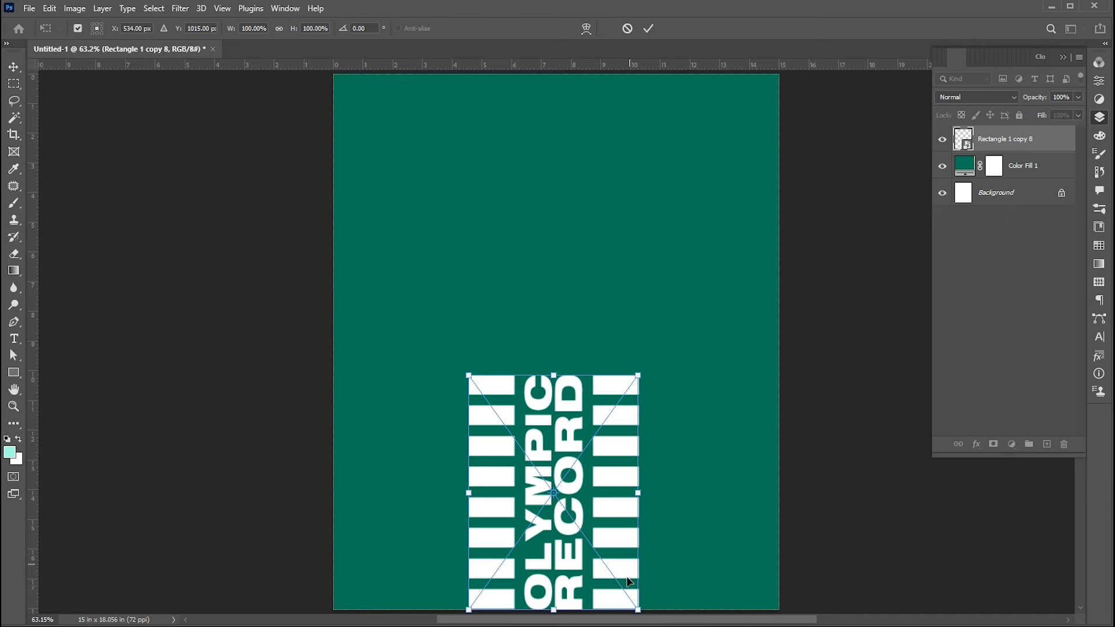
{"action": "key", "text": "ctrl+minus"}
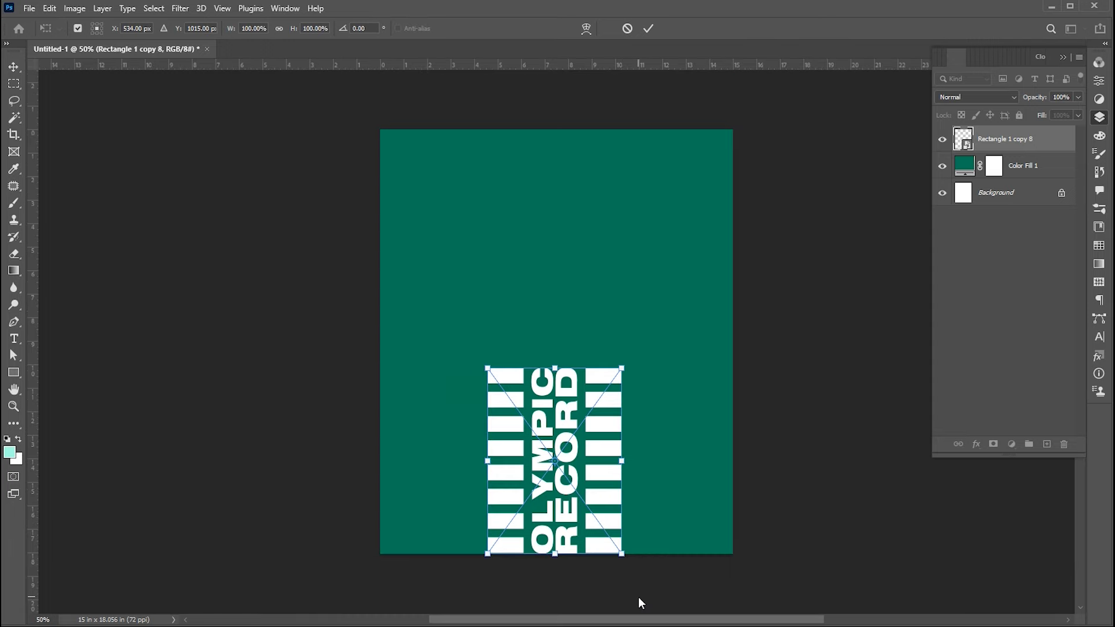
{"action": "left_click_drag", "start_coordinate": [622, 555], "coordinate": [767, 556]}
{"action": "left_click_drag", "start_coordinate": [557, 372], "coordinate": [560, 391]}
{"action": "key", "text": "Return"}
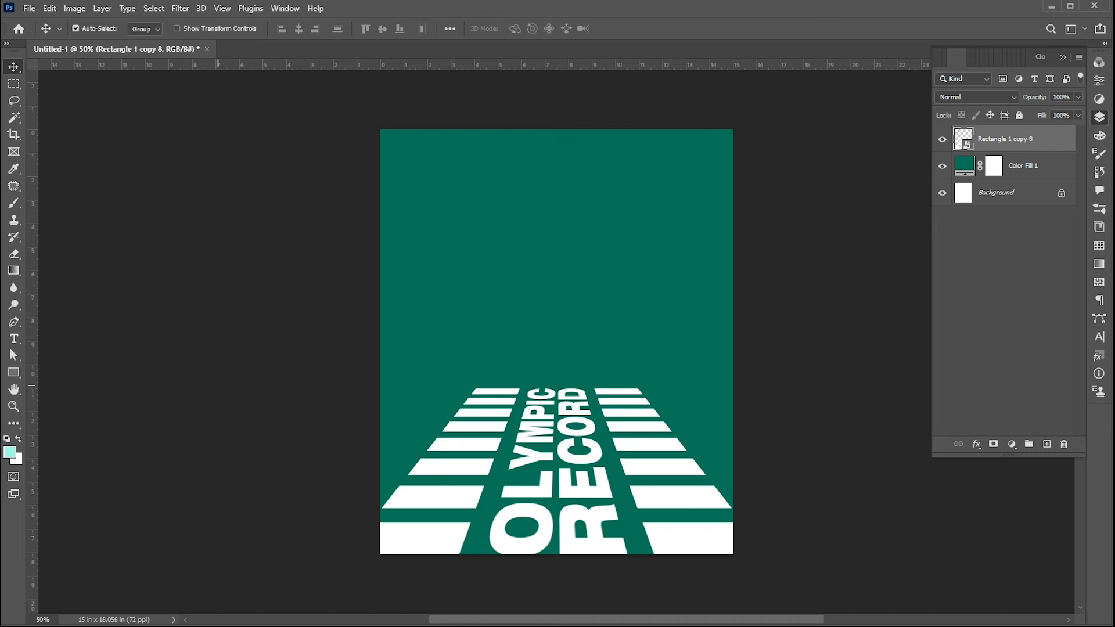
- Draw a rectangle about 1126 × 821 px covering the canvas above the track and fill it with the background's dark green
{"action": "left_click", "coordinate": [13, 372]}
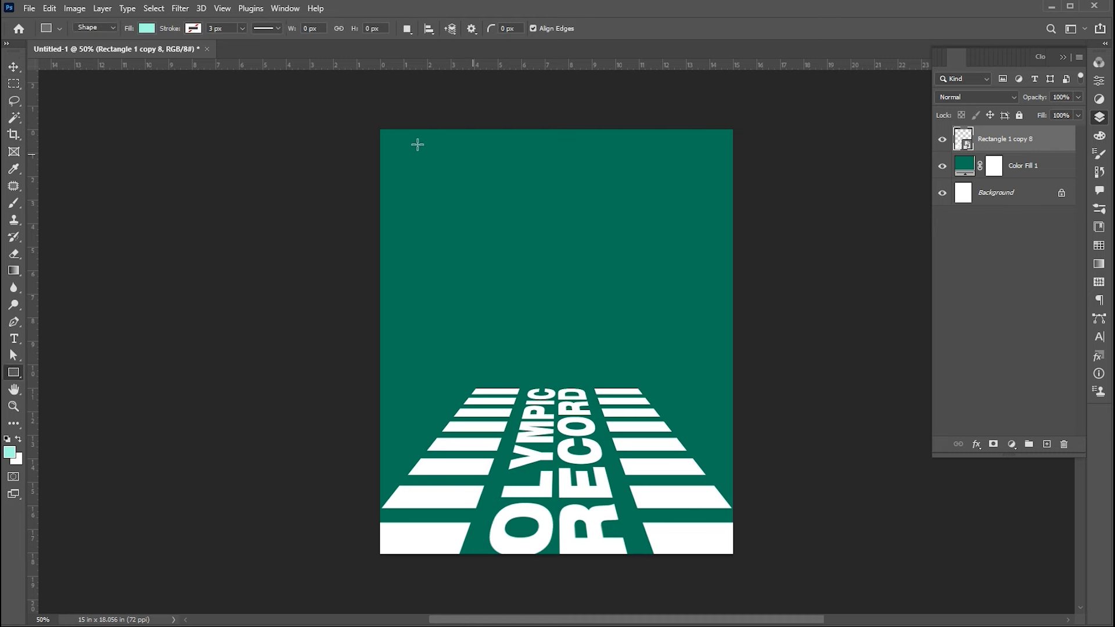
{"action": "left_click_drag", "start_coordinate": [370, 120], "coordinate": [737, 387]}
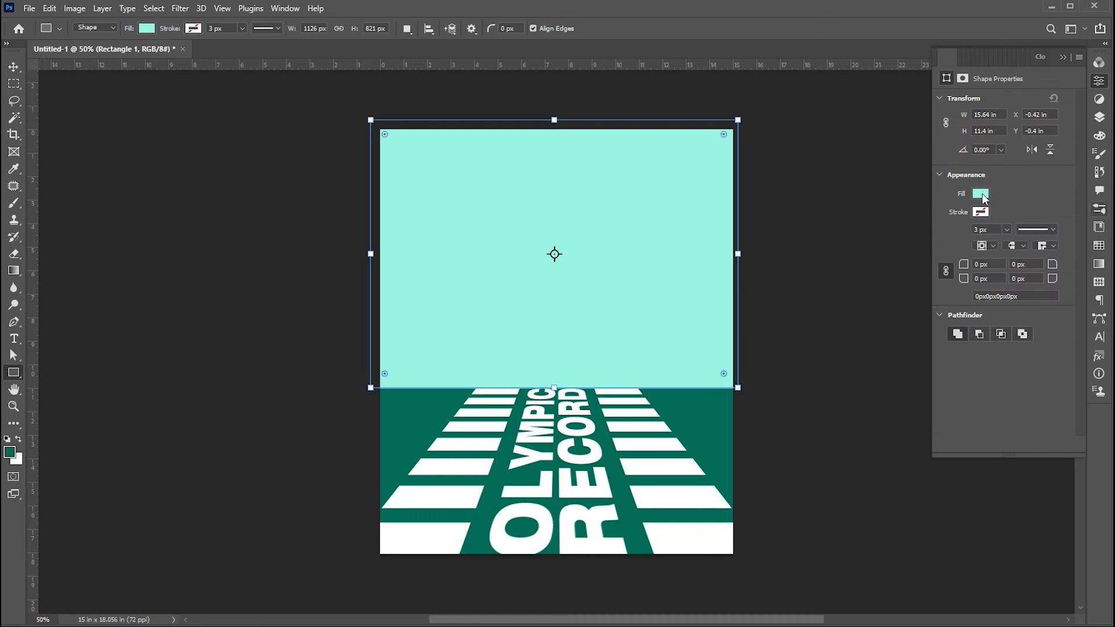
{"action": "left_click", "coordinate": [981, 194]}
{"action": "left_click", "coordinate": [954, 262]}
{"action": "left_click", "coordinate": [1063, 57]}
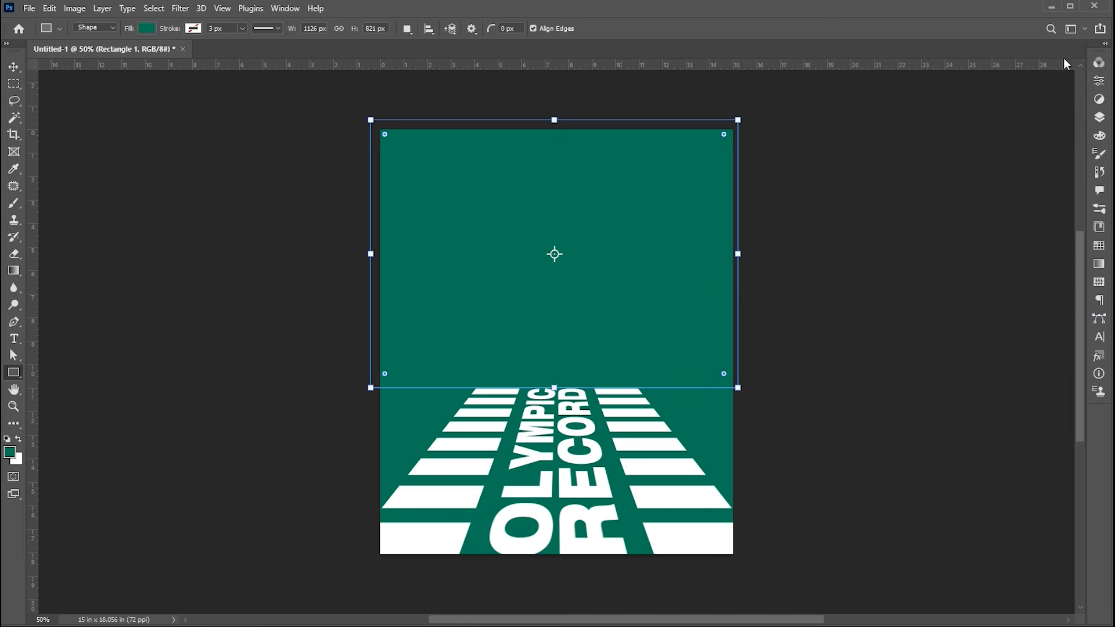
{"action": "key", "text": "v"}
- Add a layer above the green rectangle and set up a larger soft black (000000) brush with 50% flow
{"action": "left_click", "coordinate": [1100, 118]}
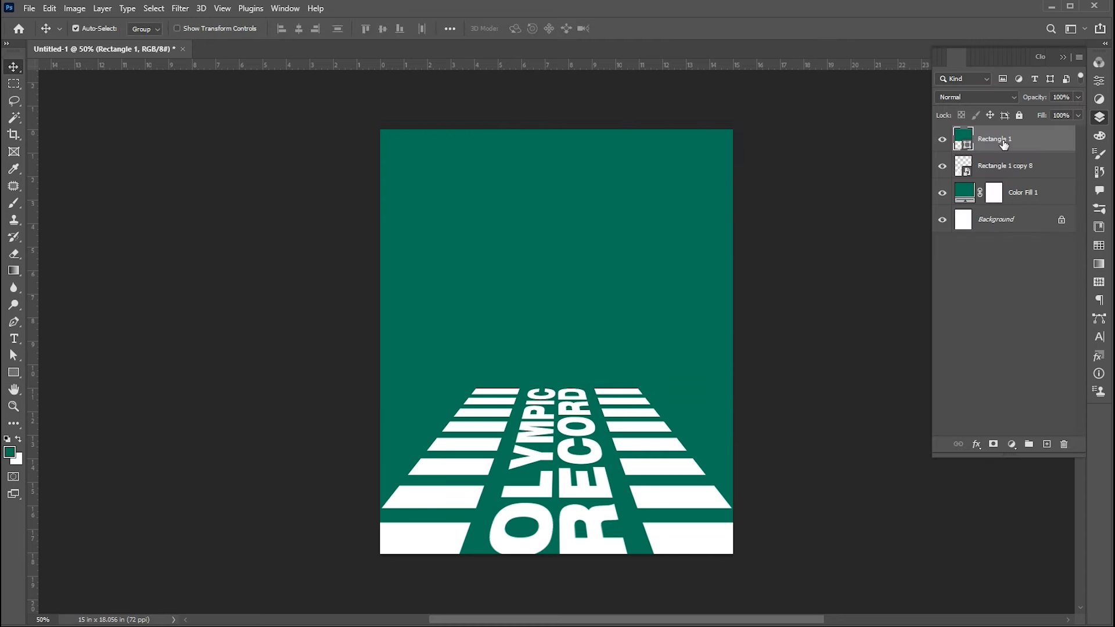
{"action": "left_click", "coordinate": [1047, 445]}
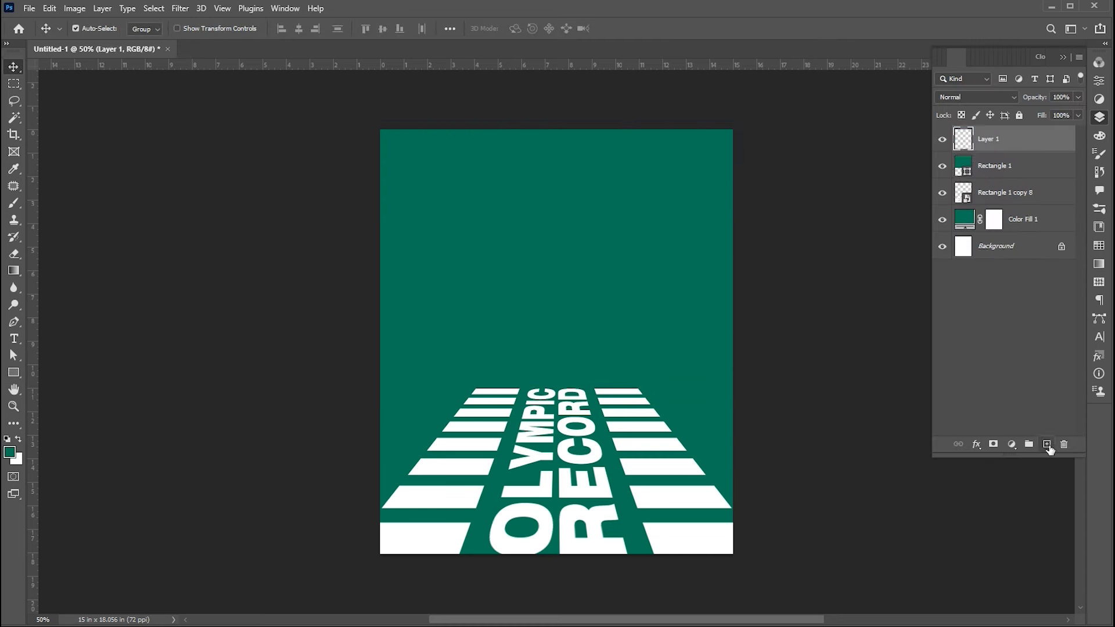
{"action": "left_click", "coordinate": [10, 453]}
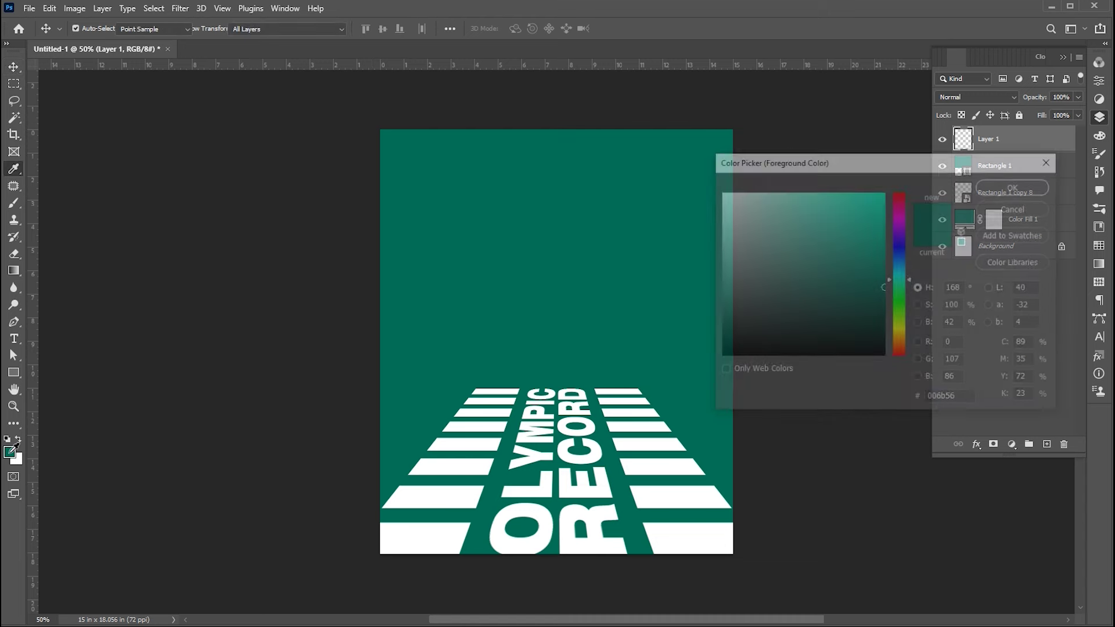
{"action": "left_click_drag", "start_coordinate": [737, 347], "coordinate": [718, 357]}
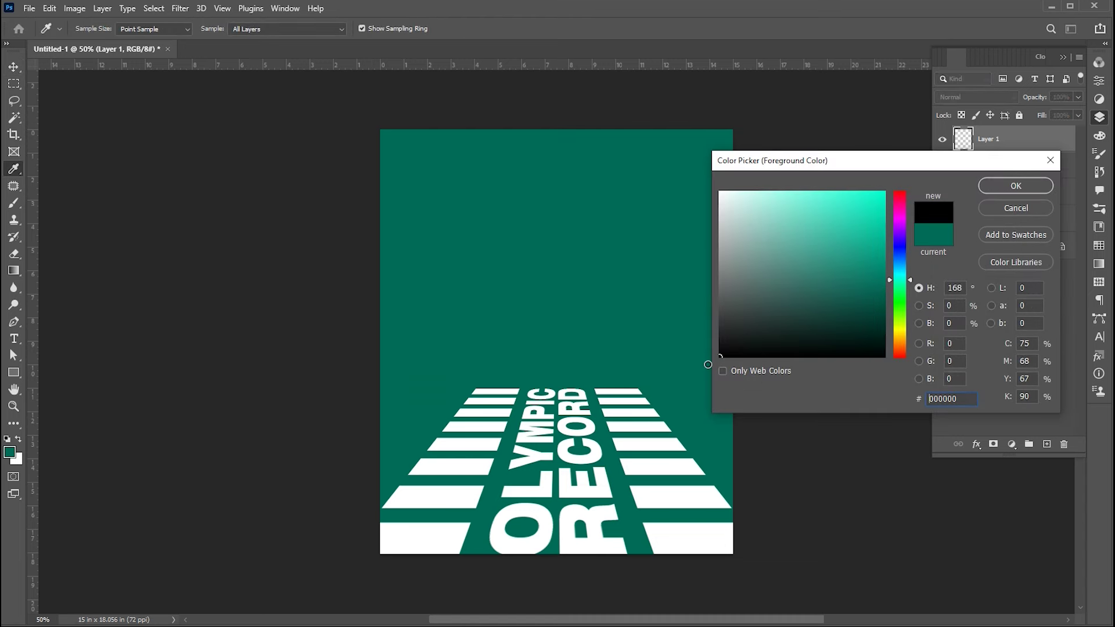
{"action": "left_click", "coordinate": [1022, 186]}
{"action": "key", "text": "b"}
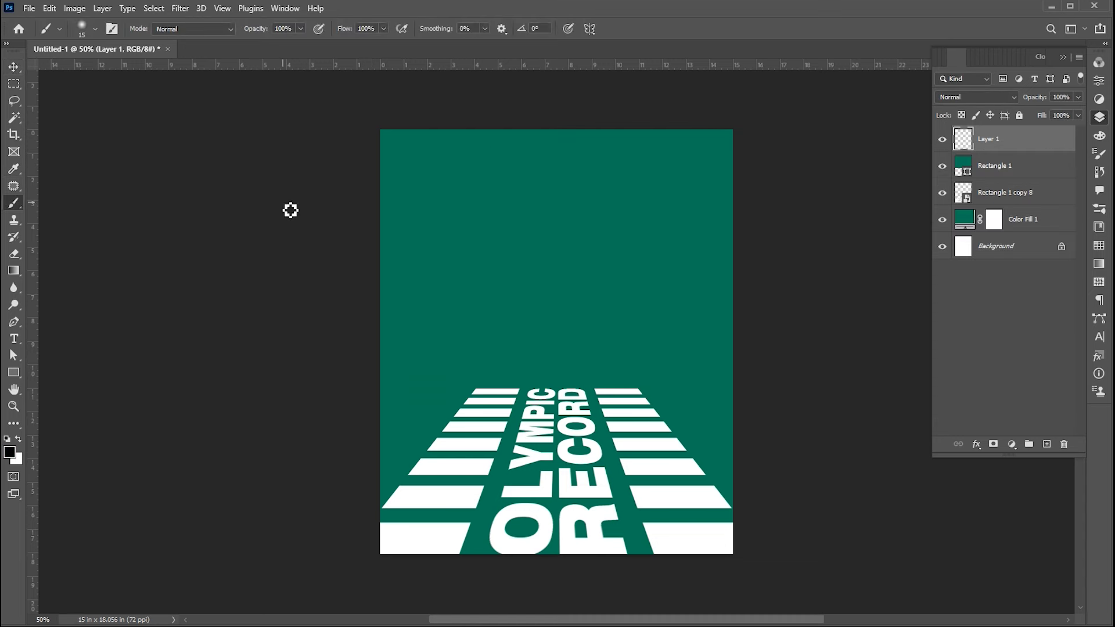
{"action": "left_click", "coordinate": [383, 29]}
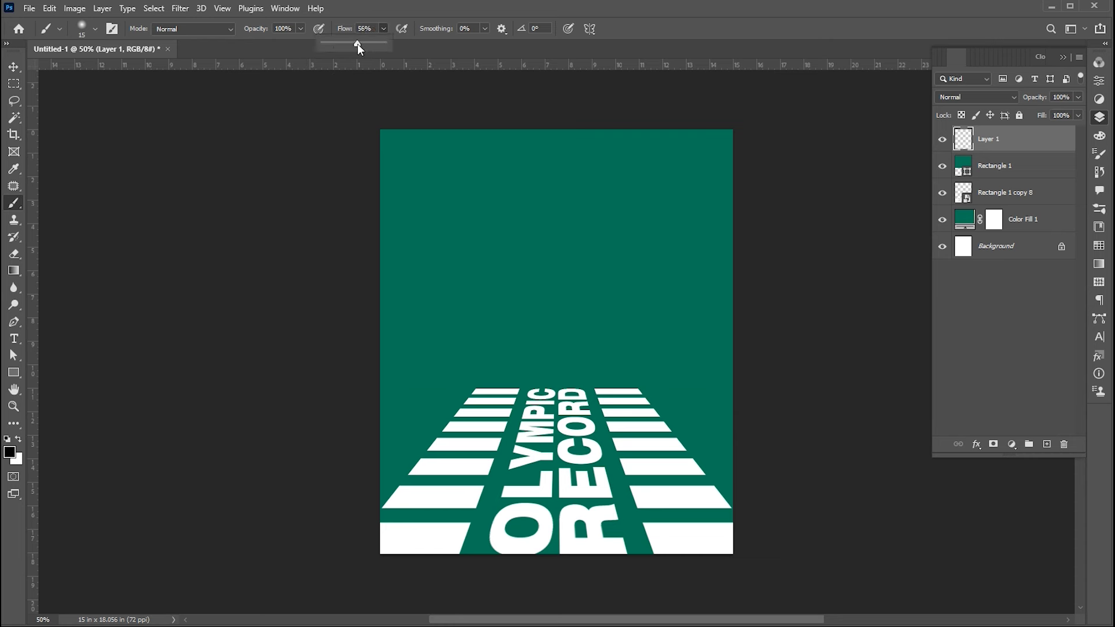
{"action": "left_click_drag", "start_coordinate": [354, 43], "coordinate": [354, 44]}
{"action": "mouse_move", "coordinate": [597, 382]}
{"action": "left_mouse_down"}
{"action": "mouse_move", "coordinate": [655, 269]}
{"action": "mouse_move", "coordinate": [734, 197]}
{"action": "mouse_move", "coordinate": [813, 156]}
{"action": "left_mouse_up"}
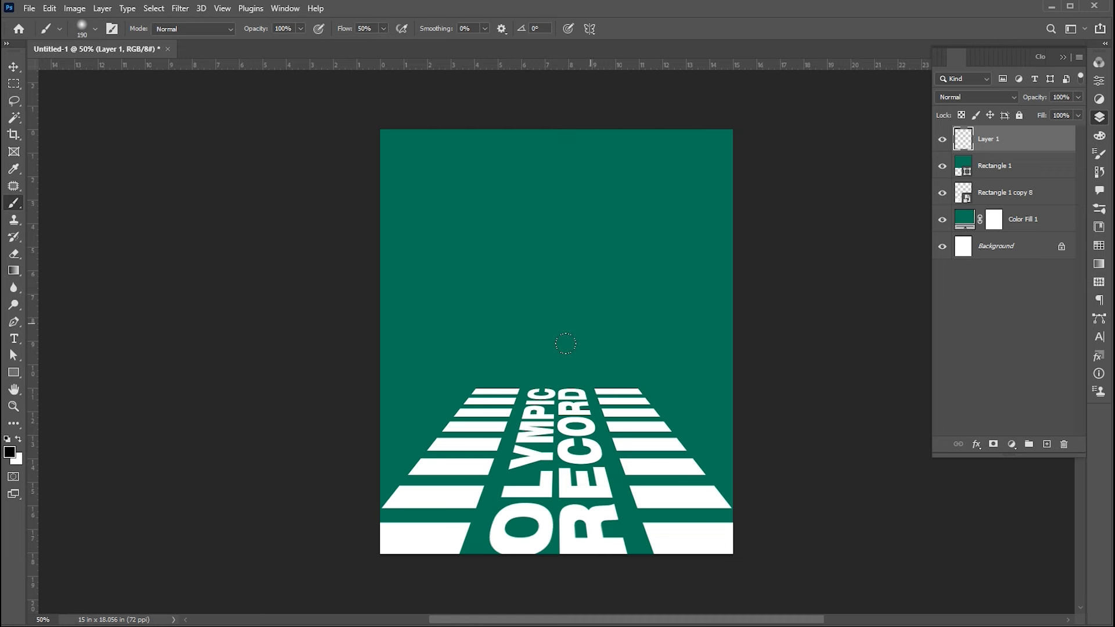
- Clip the new layer to the rectangle and paint a soft 238 px shadow along its lower edge at 50% and 19% flow
{"action": "right_click", "coordinate": [980, 135]}
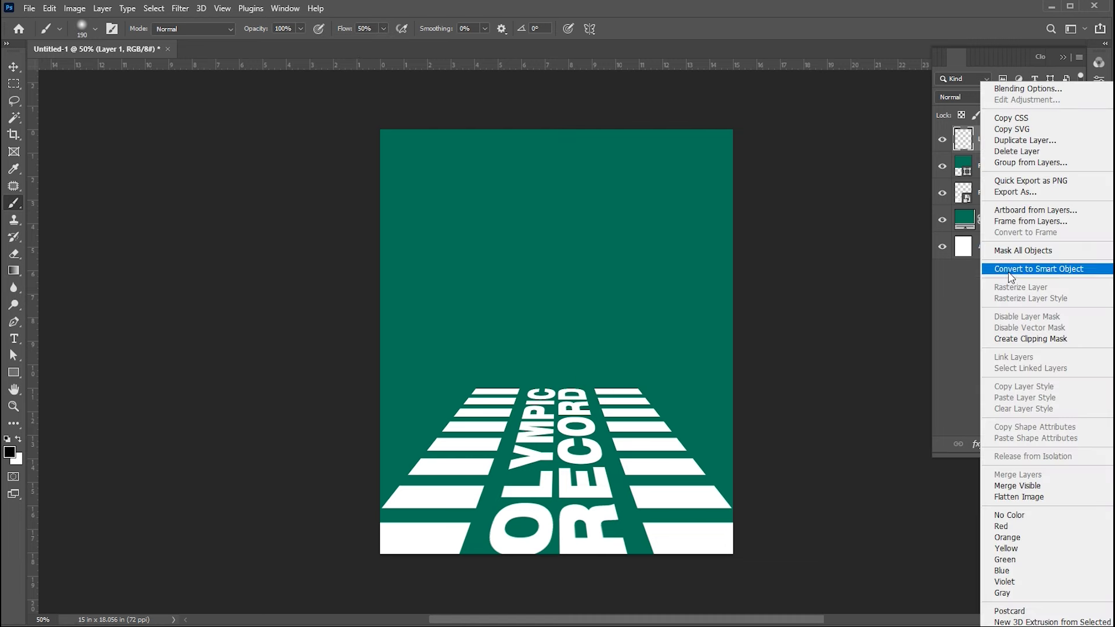
{"action": "left_click", "coordinate": [1014, 340]}
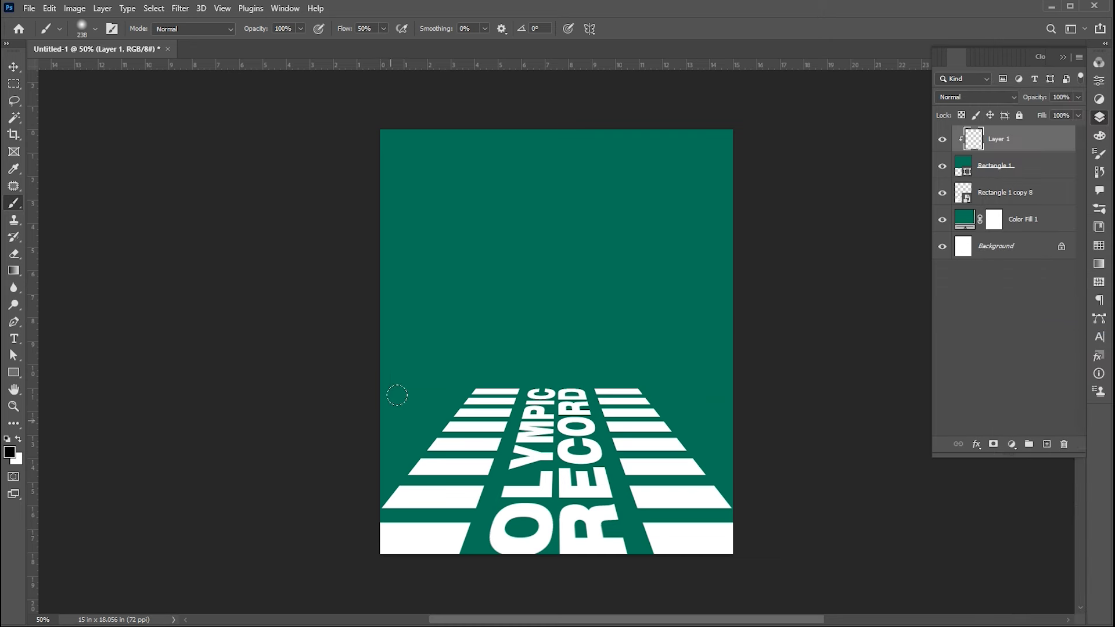
{"action": "mouse_move", "coordinate": [397, 395]}
{"action": "left_mouse_down"}
{"action": "mouse_move", "coordinate": [739, 401]}
{"action": "mouse_move", "coordinate": [300, 403]}
{"action": "left_mouse_up"}
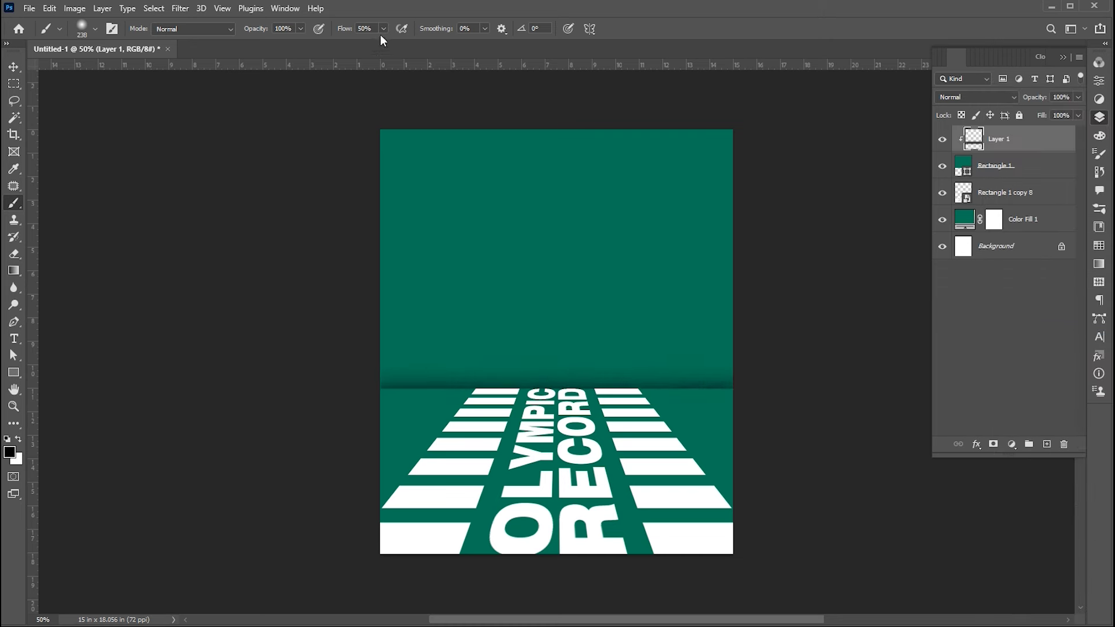
{"action": "left_click_drag", "start_coordinate": [367, 44], "coordinate": [365, 45]}
{"action": "left_click_drag", "start_coordinate": [752, 391], "coordinate": [373, 381]}
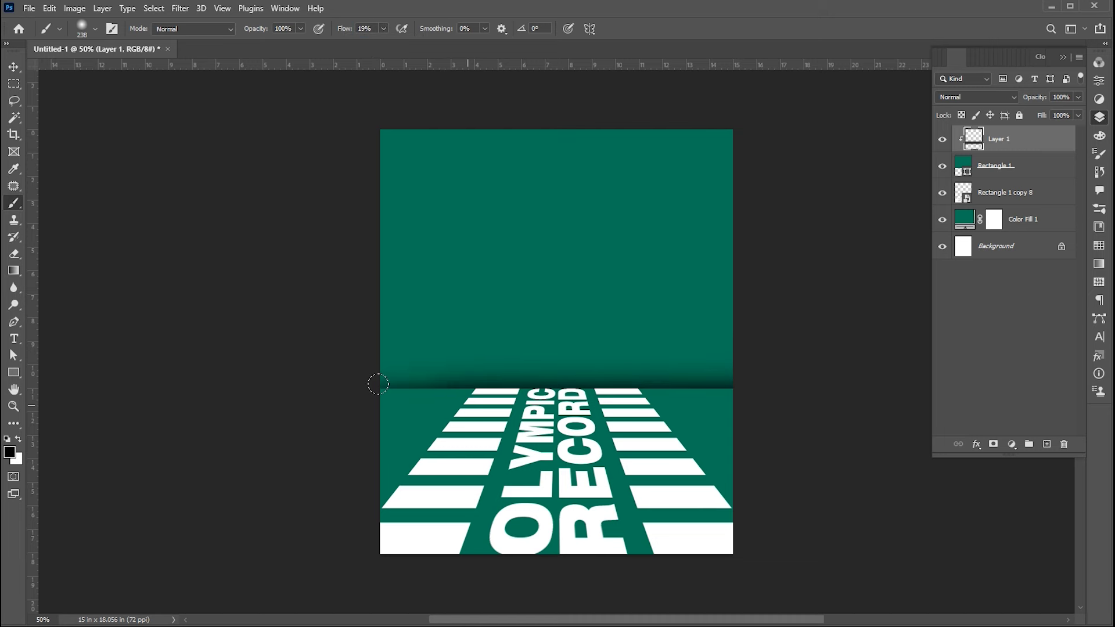
{"action": "key", "text": "v"}
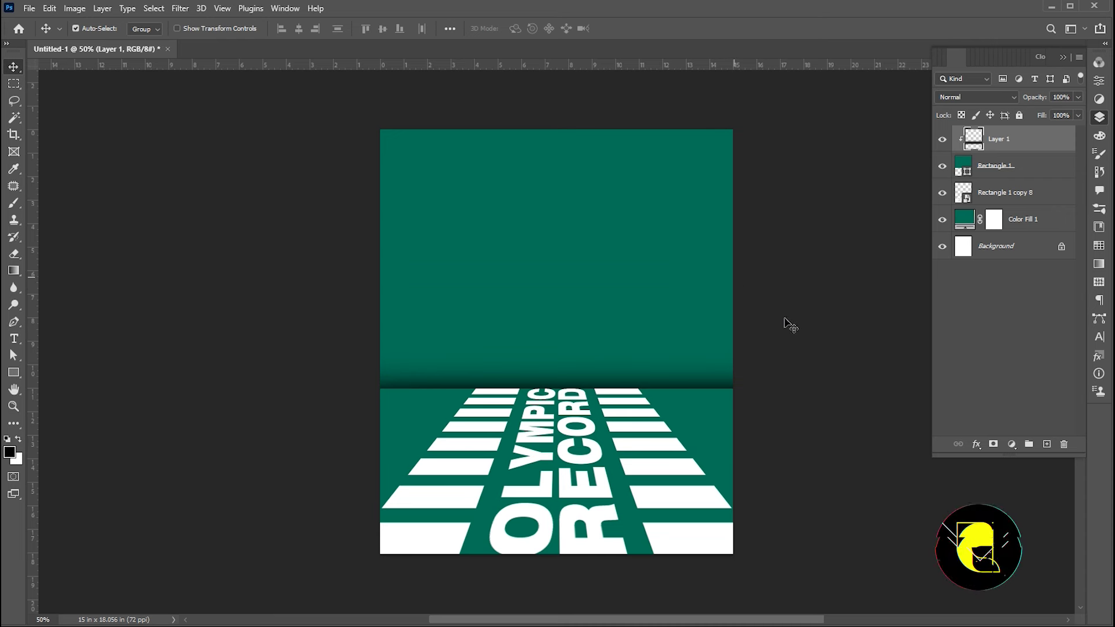
- Add another layer clipped to the green rectangle and set the foreground colour to light mint adf9ea
{"action": "left_click", "coordinate": [1046, 444]}
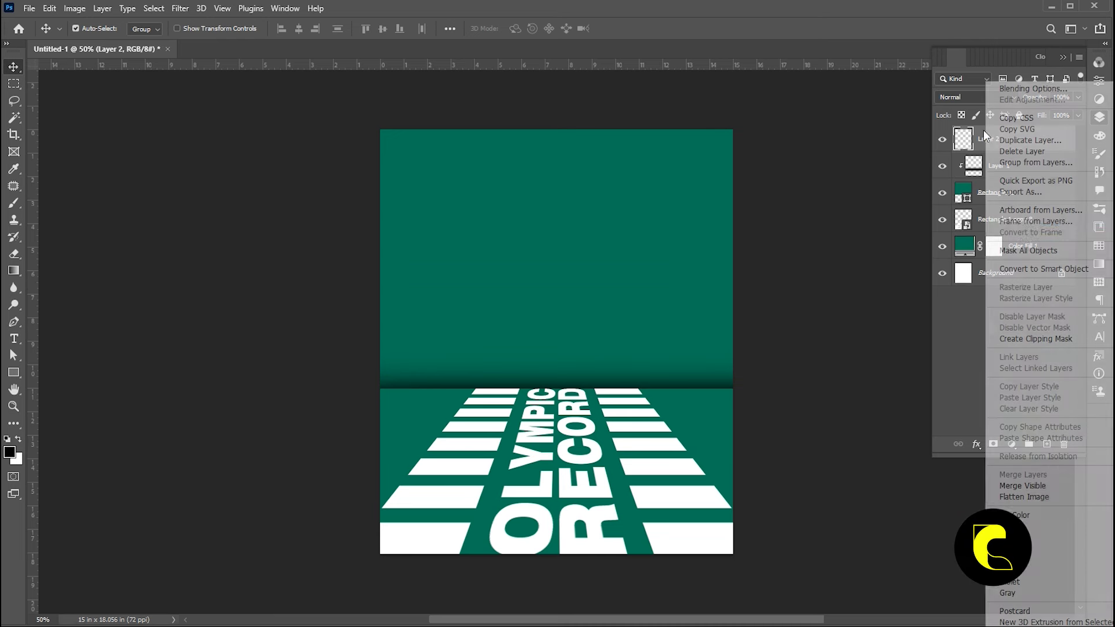
{"action": "right_click", "coordinate": [985, 136]}
{"action": "left_click", "coordinate": [1036, 338]}
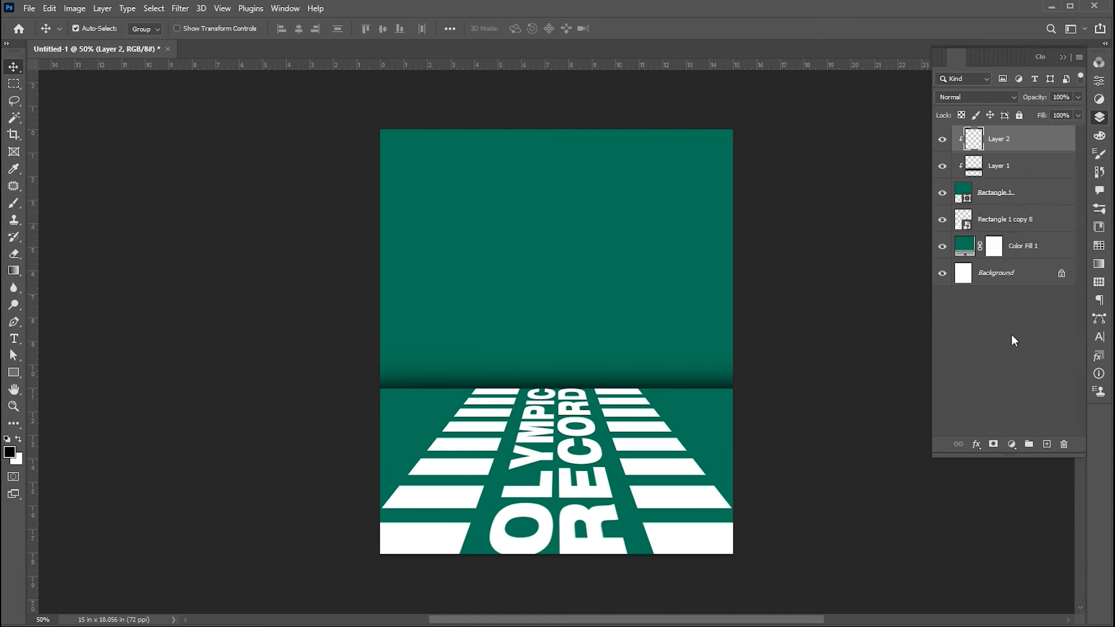
{"action": "key", "text": "i"}
{"action": "left_click", "coordinate": [11, 456]}
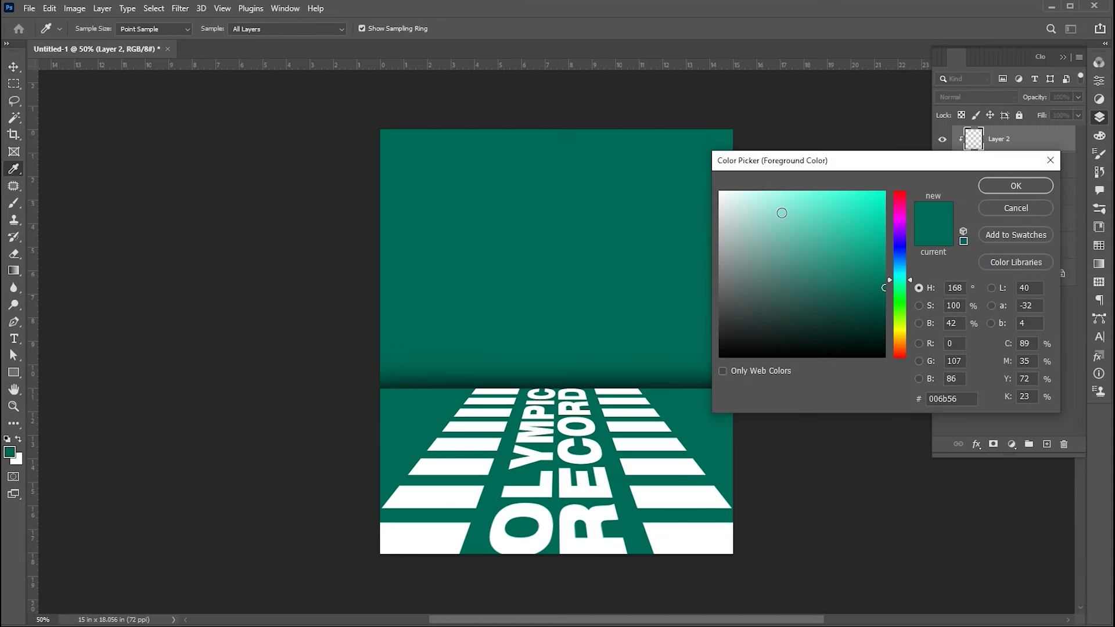
{"action": "left_click", "coordinate": [777, 195]}
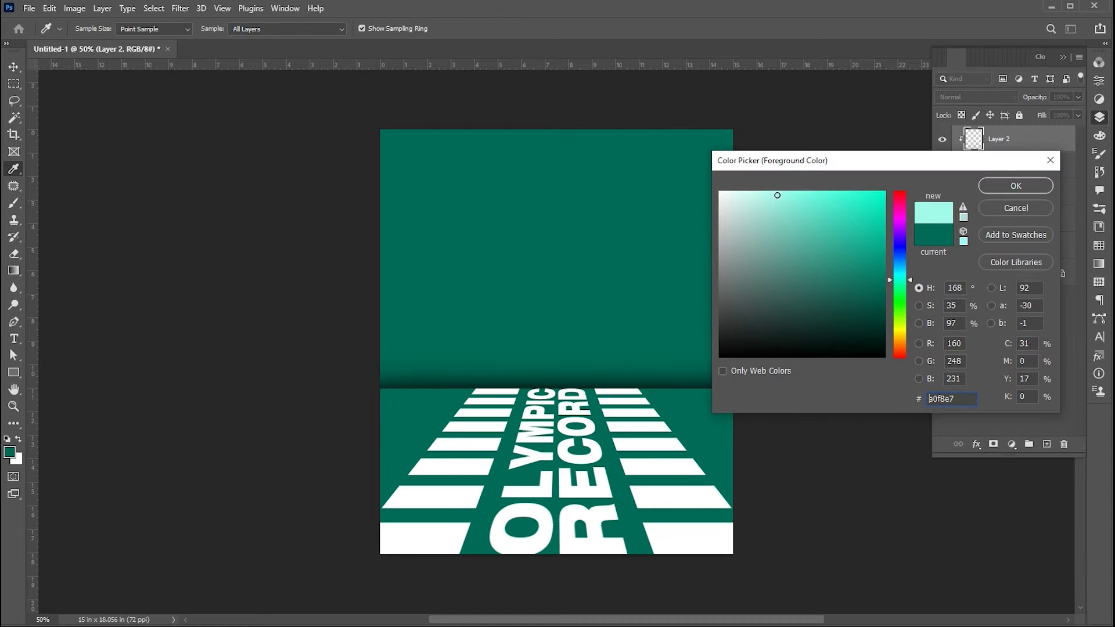
{"action": "left_click", "coordinate": [999, 185]}
- Paint a soft mint glow in the middle of the green wall with two dabs of a 900 px brush at 19% flow
{"action": "key", "text": "b"}
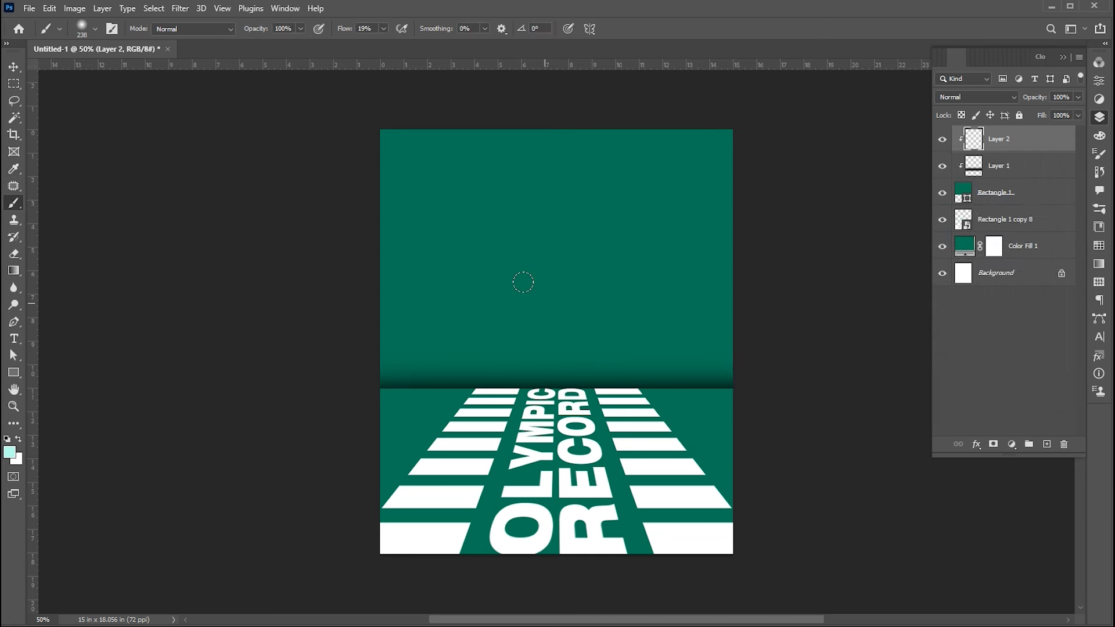
{"action": "key", "text": "bracketright"}
{"action": "key", "text": "bracketright"}
{"action": "key", "text": "bracketright"}
{"action": "key", "text": "bracketright"}
{"action": "key", "text": "bracketright"}
{"action": "key", "text": "bracketright"}
{"action": "key", "text": "bracketright"}
{"action": "key", "text": "bracketright"}
{"action": "key", "text": "bracketright"}
{"action": "key", "text": "bracketright"}
{"action": "key", "text": "bracketright"}
{"action": "left_click", "coordinate": [552, 267]}
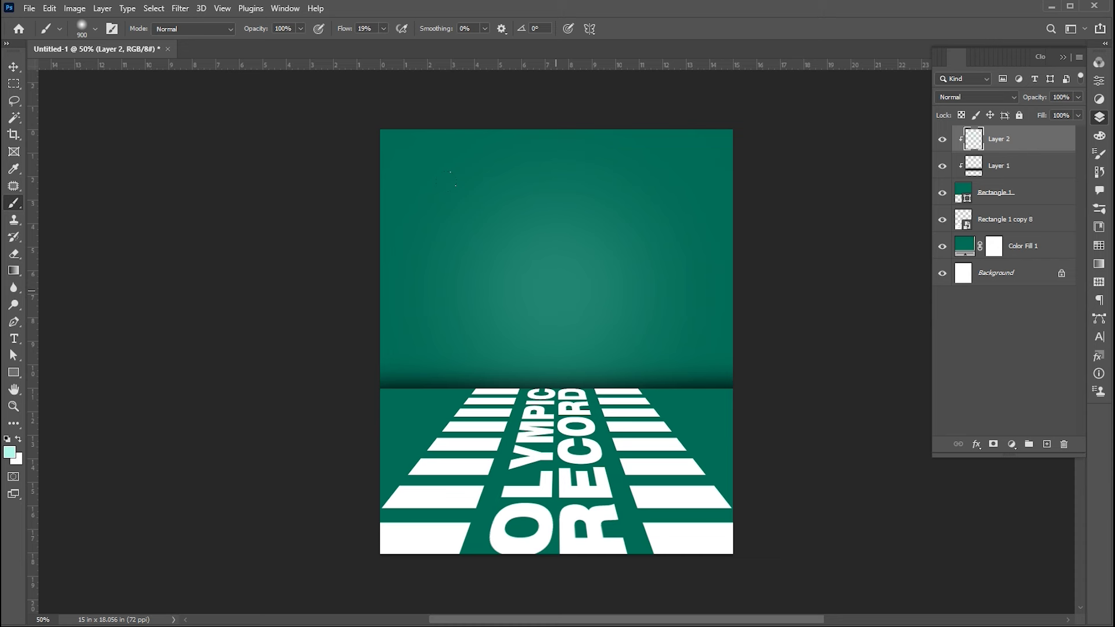
{"action": "left_click", "coordinate": [557, 288]}
{"action": "key", "text": "v"}
{"action": "left_click", "coordinate": [776, 302]}
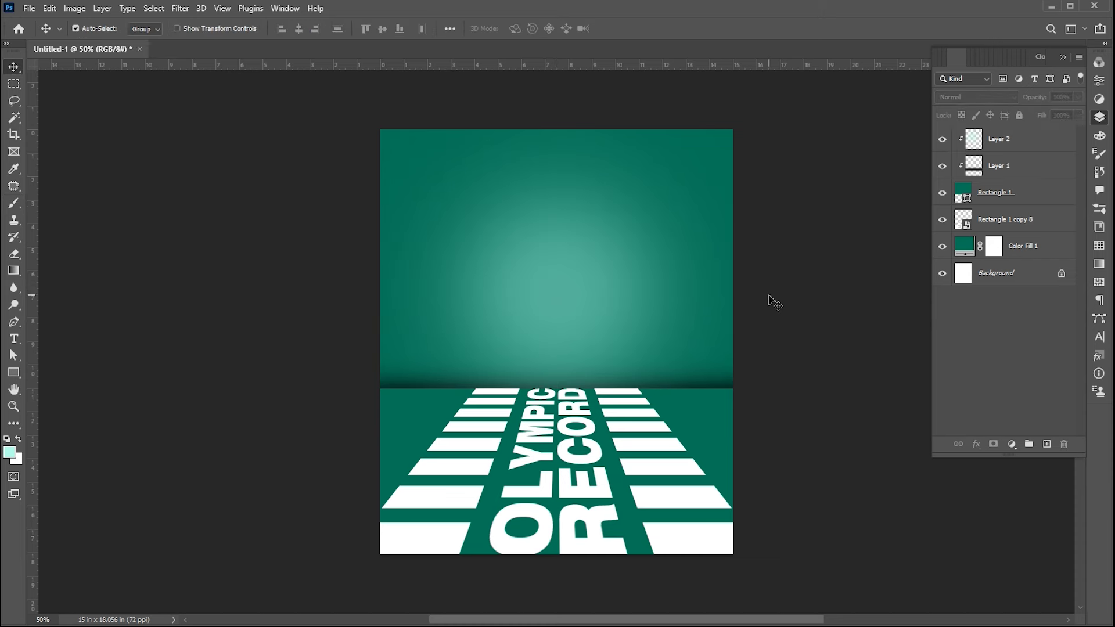
- Lower the perspective text-and-bars layer's opacity to 70%
{"action": "left_click", "coordinate": [667, 499]}
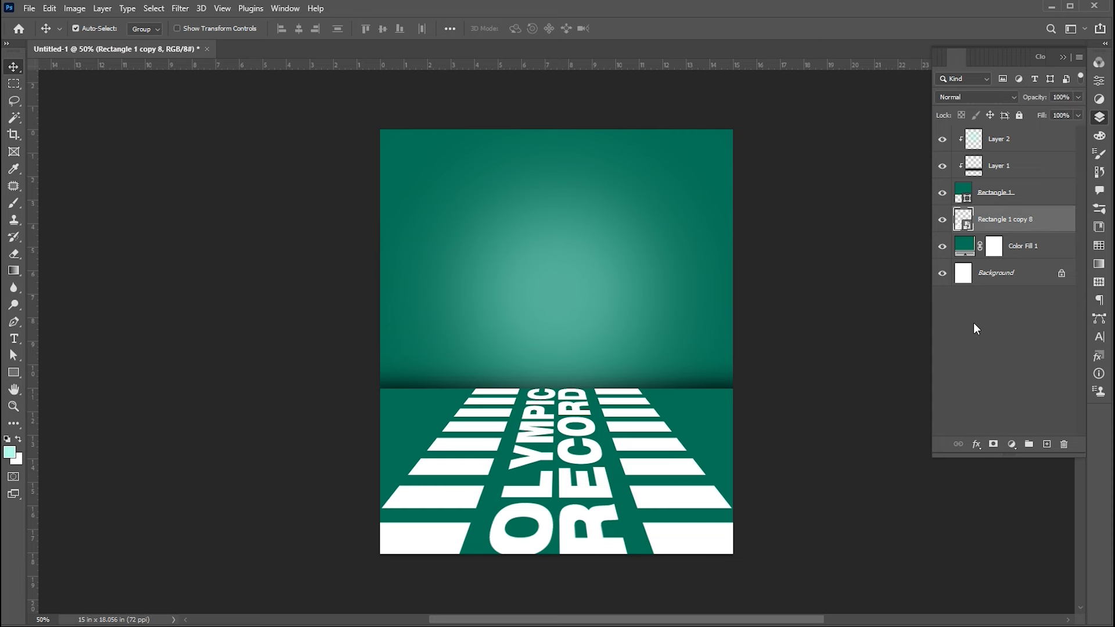
{"action": "left_click", "coordinate": [1075, 100]}
{"action": "left_click_drag", "start_coordinate": [1059, 116], "coordinate": [1060, 111]}
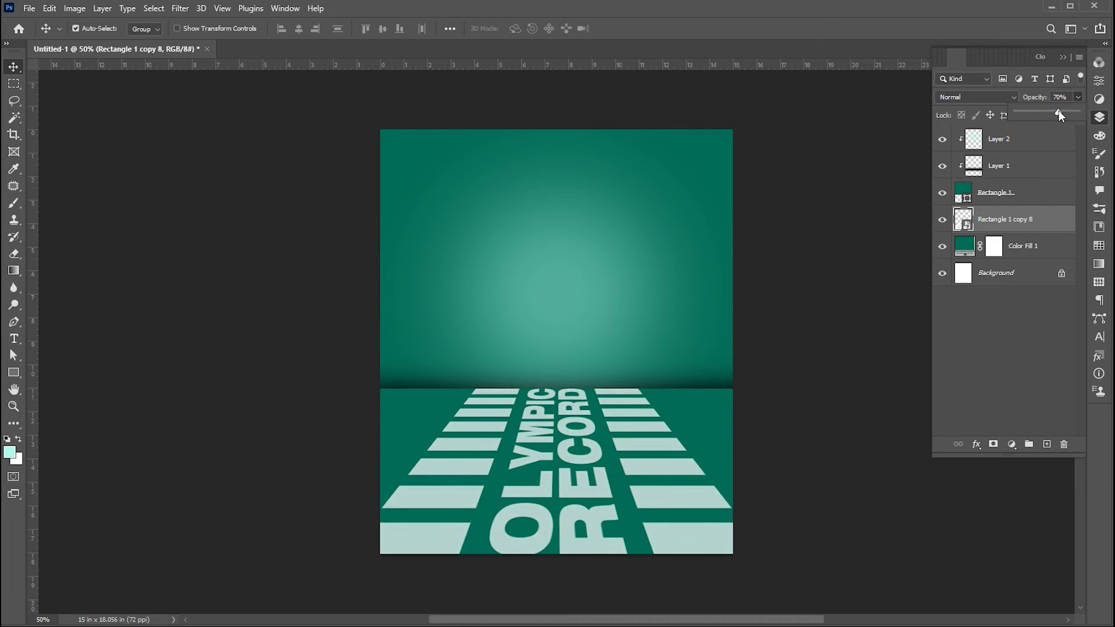
- Blend the track layer into the floor with Blend If, splitting the Underlying Layer range to 25 / 114 and 149 / 233
{"action": "right_click", "coordinate": [997, 213]}
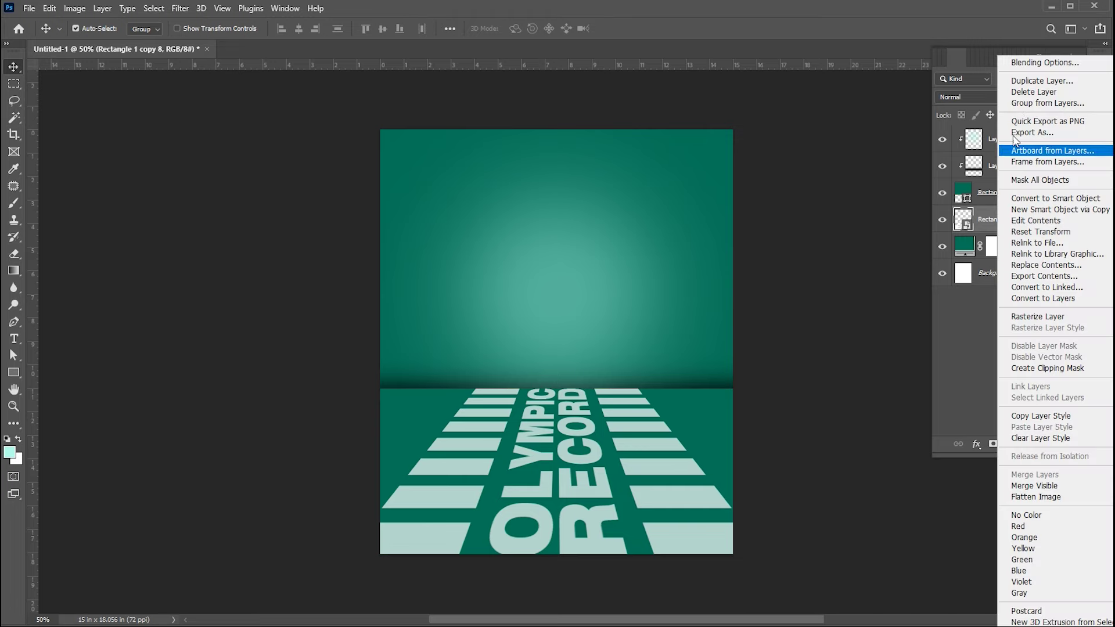
{"action": "left_click", "coordinate": [653, 277]}
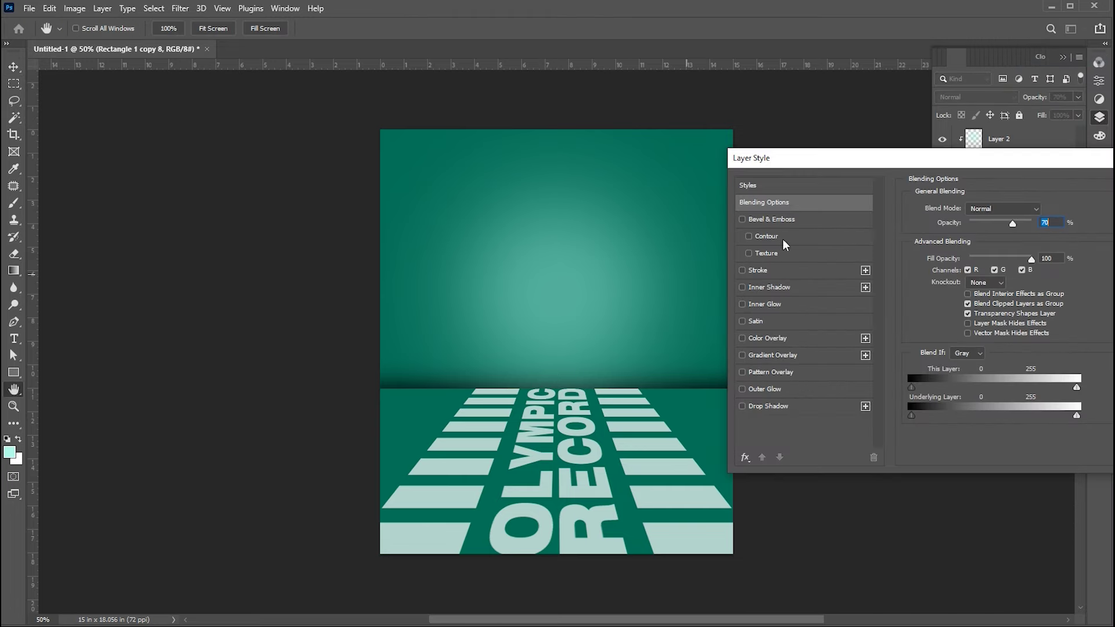
{"action": "left_click_drag", "start_coordinate": [825, 167], "coordinate": [474, 72]}
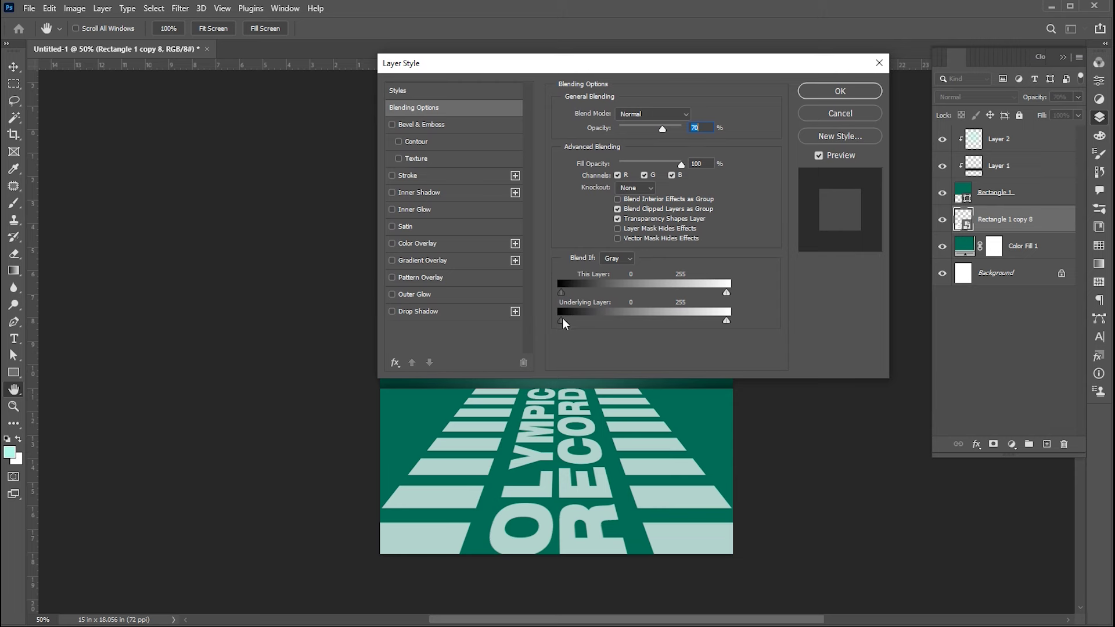
{"action": "left_click_drag", "start_coordinate": [576, 322], "coordinate": [623, 322]}
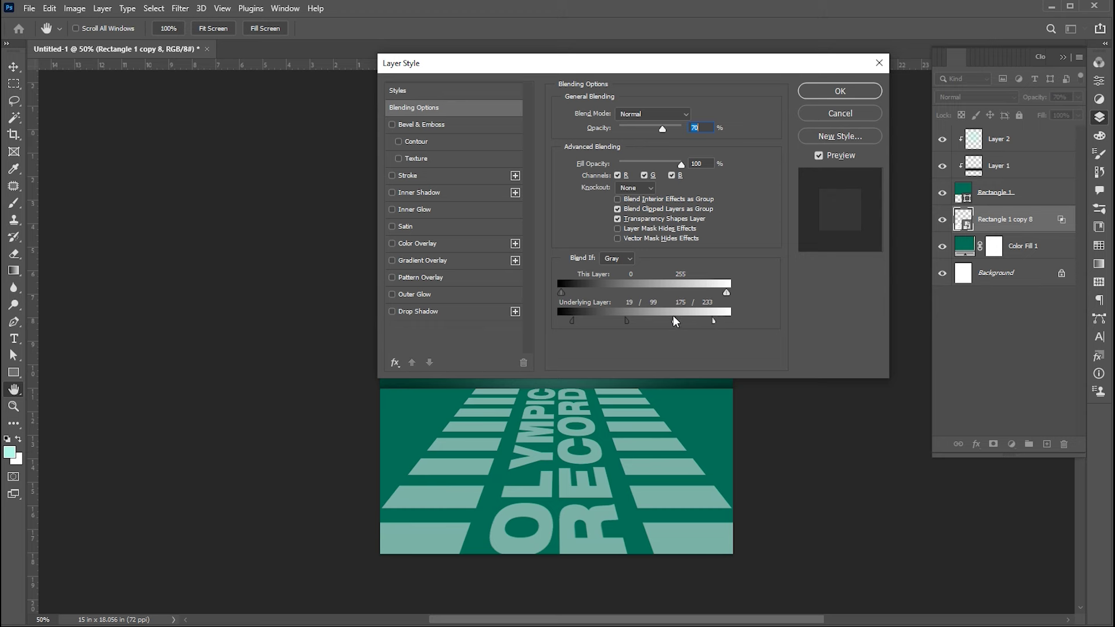
{"action": "left_click_drag", "start_coordinate": [633, 320], "coordinate": [584, 319]}
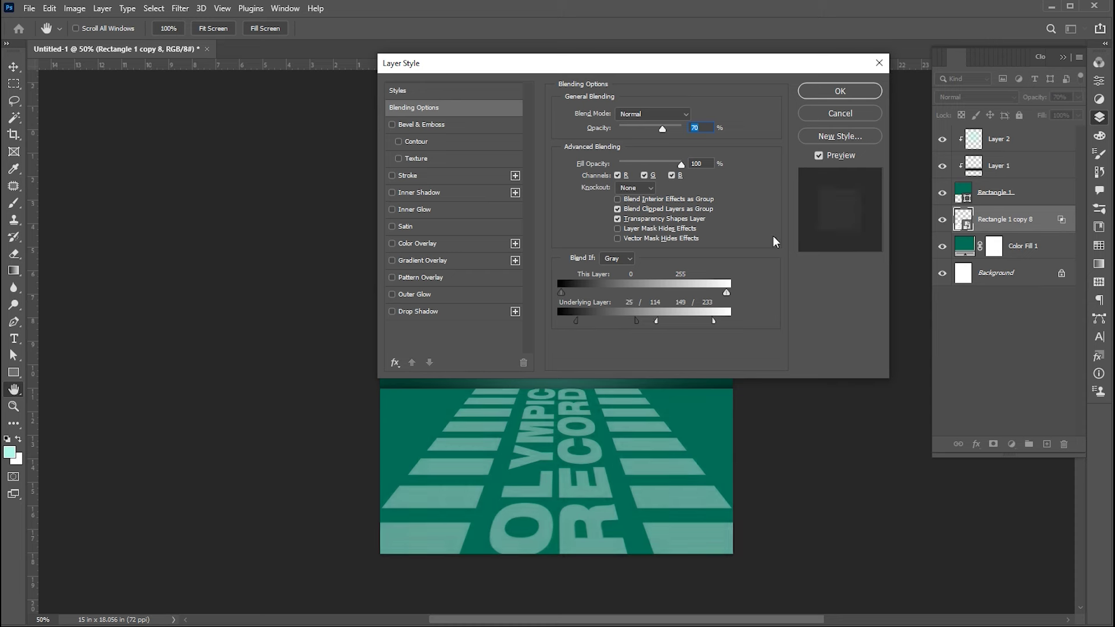
{"action": "left_click", "coordinate": [840, 94]}
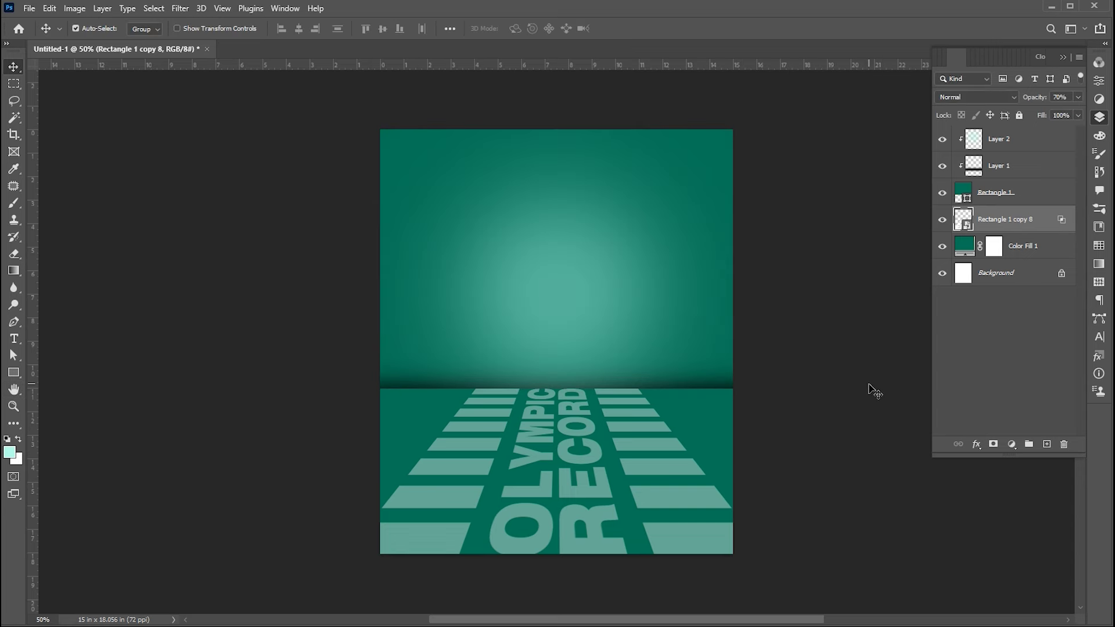
- Reduce the opacity of the black shadow layer along the wall's lower edge to 59%
{"action": "left_click", "coordinate": [1021, 160]}
{"action": "left_click", "coordinate": [1077, 97]}
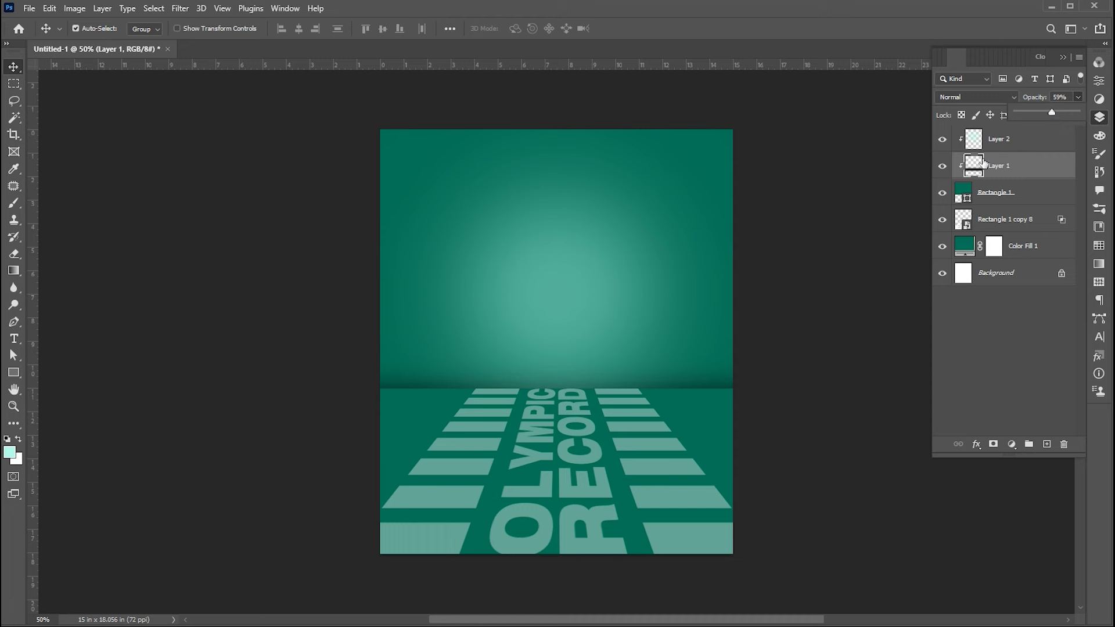
{"action": "left_click", "coordinate": [883, 279]}
{"action": "left_click", "coordinate": [33, 10]}
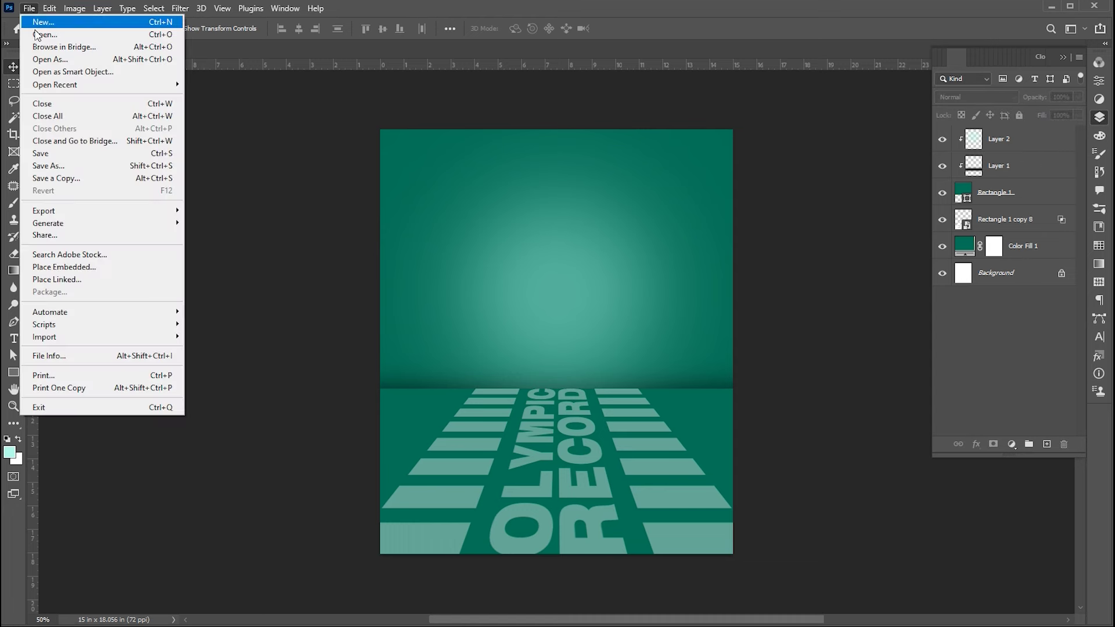
{"action": "left_click", "coordinate": [66, 267]}
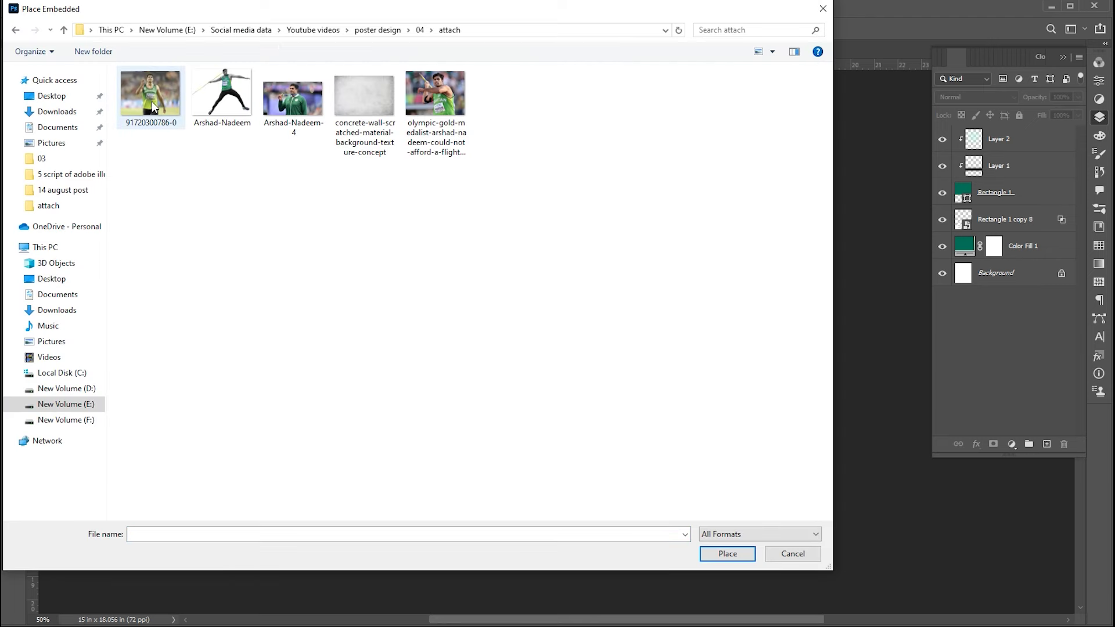
{"action": "left_click", "coordinate": [154, 108]}
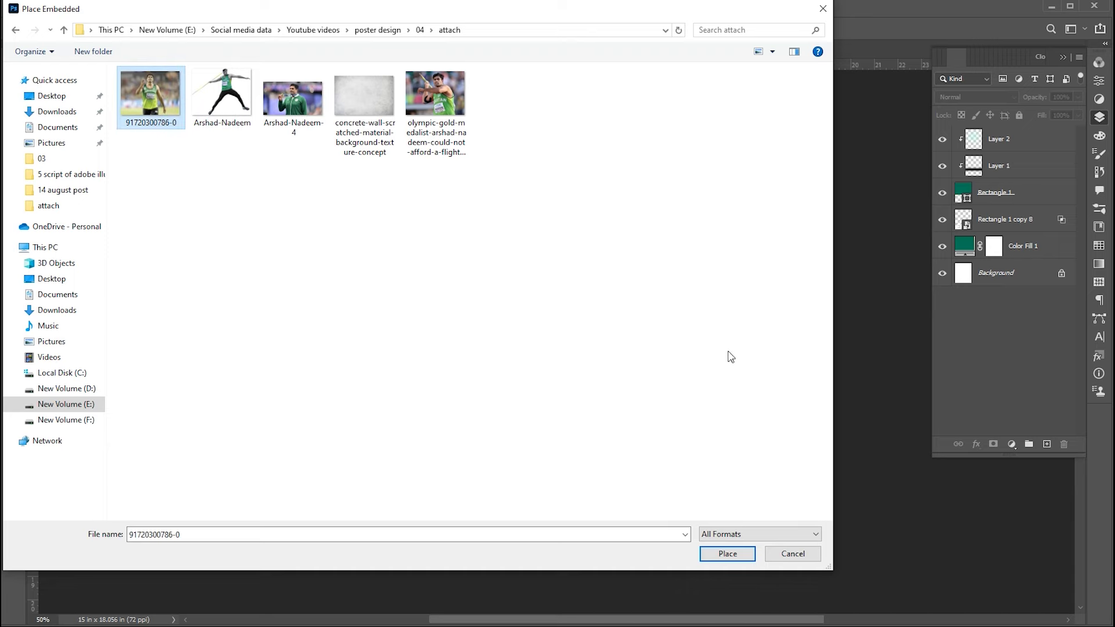
{"action": "left_click", "coordinate": [727, 553]}
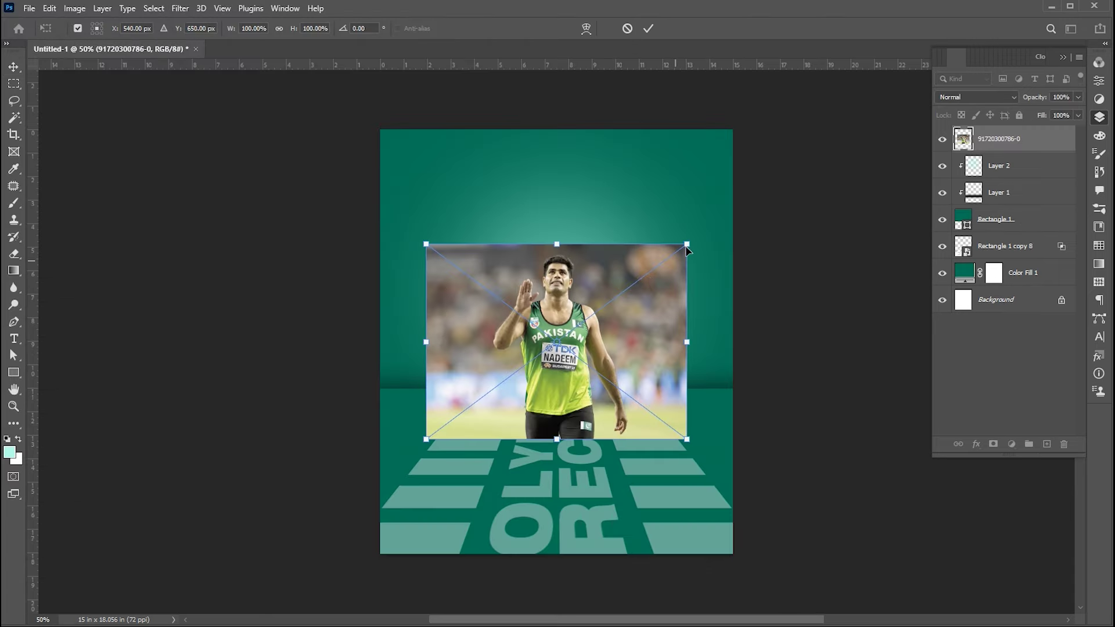
{"action": "left_click_drag", "start_coordinate": [688, 246], "coordinate": [717, 224]}
{"action": "left_click_drag", "start_coordinate": [654, 281], "coordinate": [647, 208]}
{"action": "key", "text": "Return"}
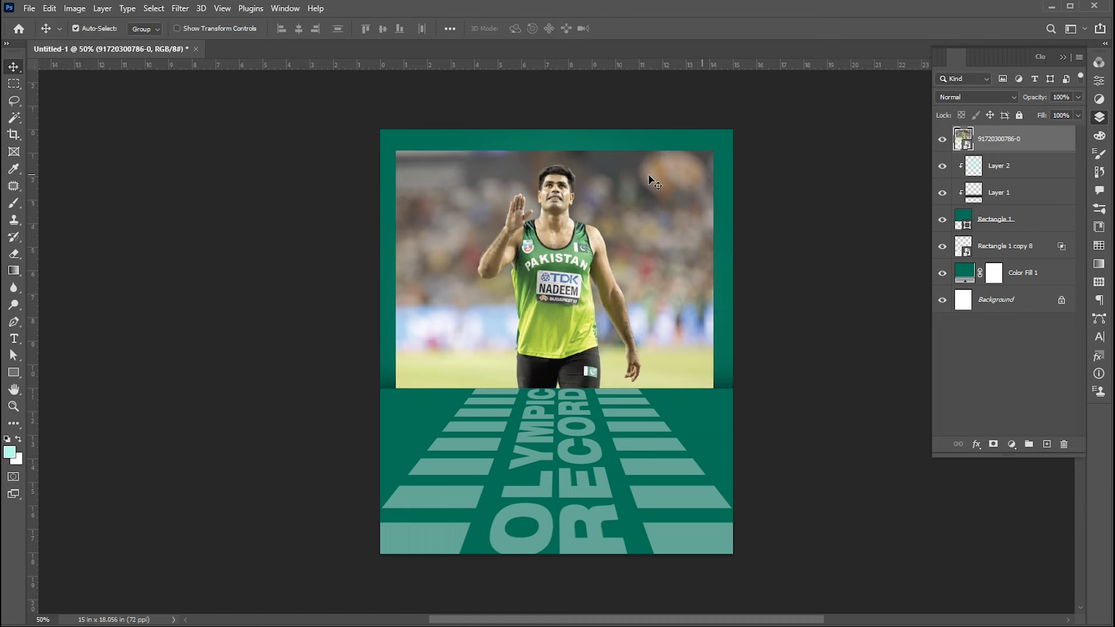
- Select the athlete in the placed photo as the subject and mask out the stadium background
{"action": "left_click", "coordinate": [155, 8]}
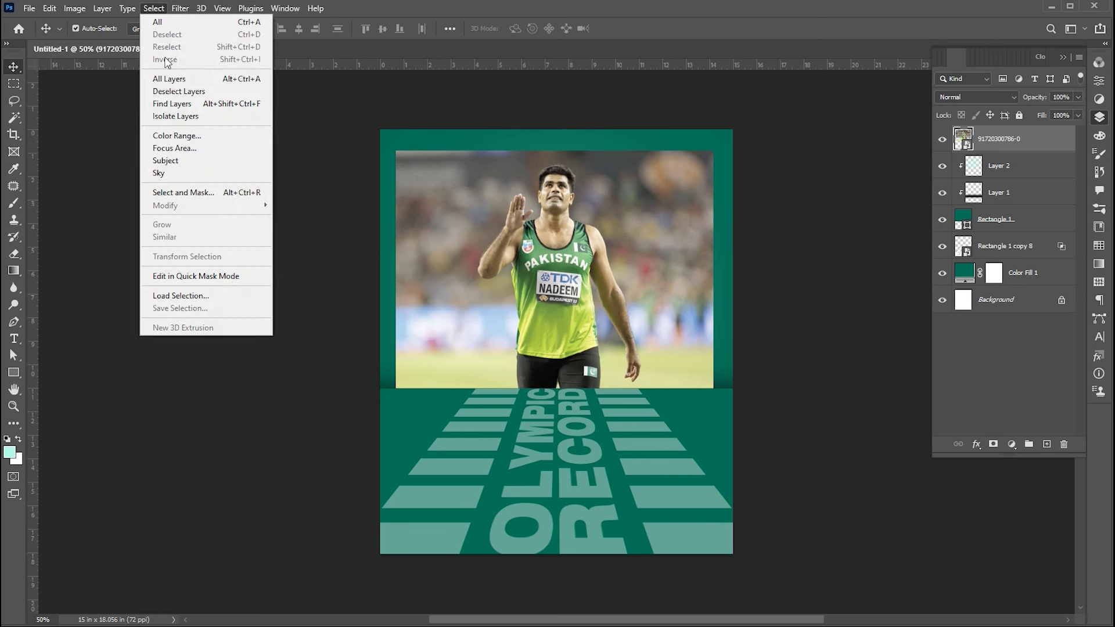
{"action": "left_click", "coordinate": [165, 160]}
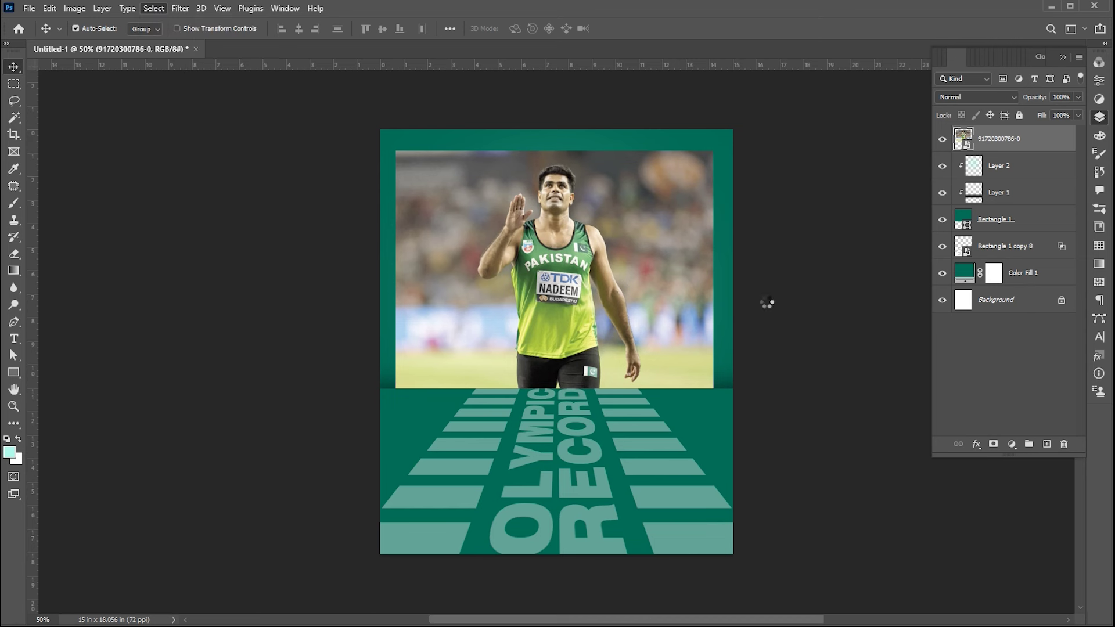
{"action": "key", "text": "z"}
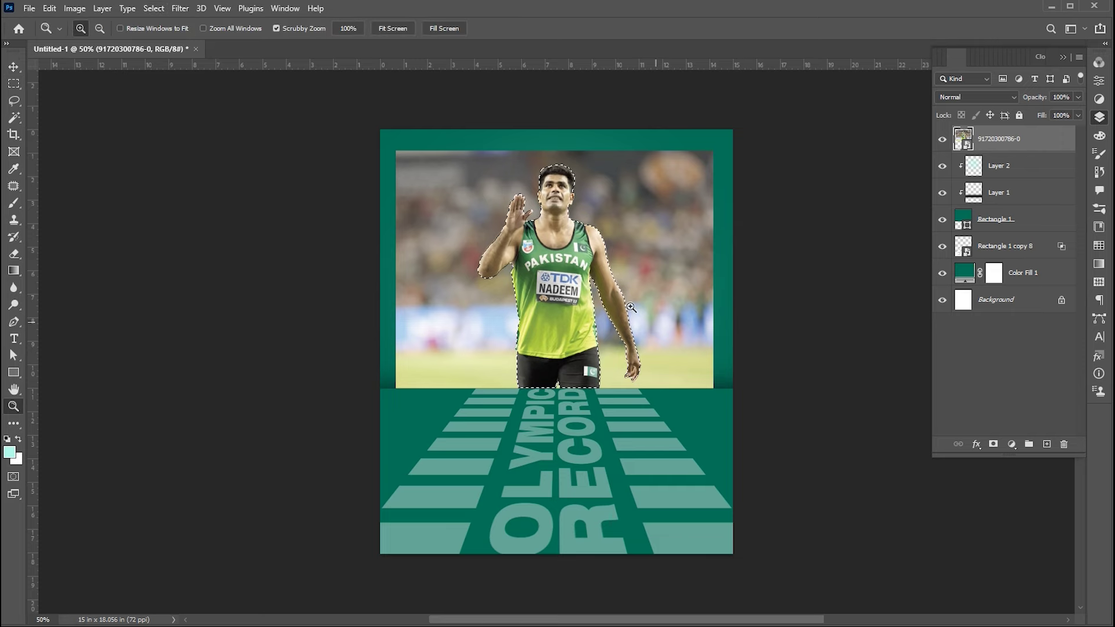
{"action": "left_click_drag", "start_coordinate": [633, 306], "coordinate": [659, 307]}
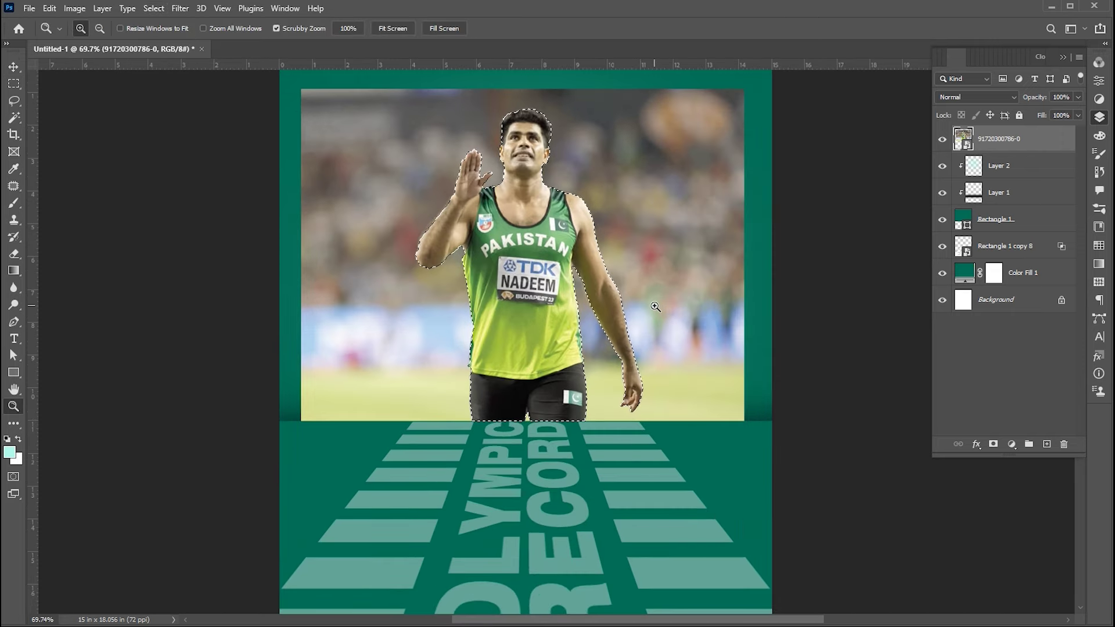
{"action": "left_click", "coordinate": [993, 444]}
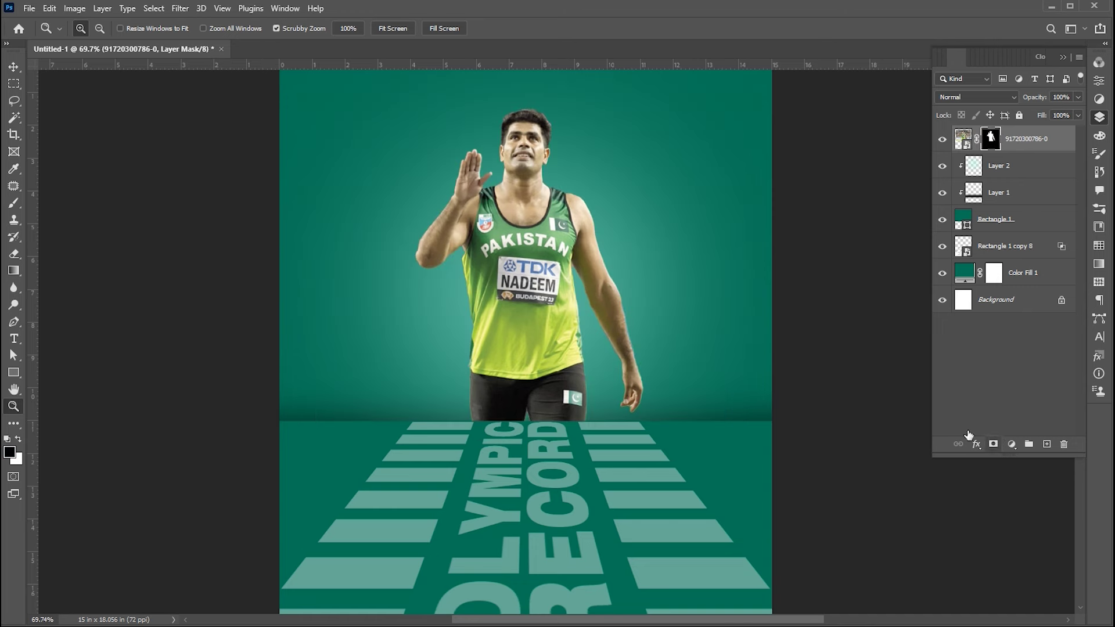
{"action": "left_click_drag", "start_coordinate": [560, 286], "coordinate": [547, 287]}
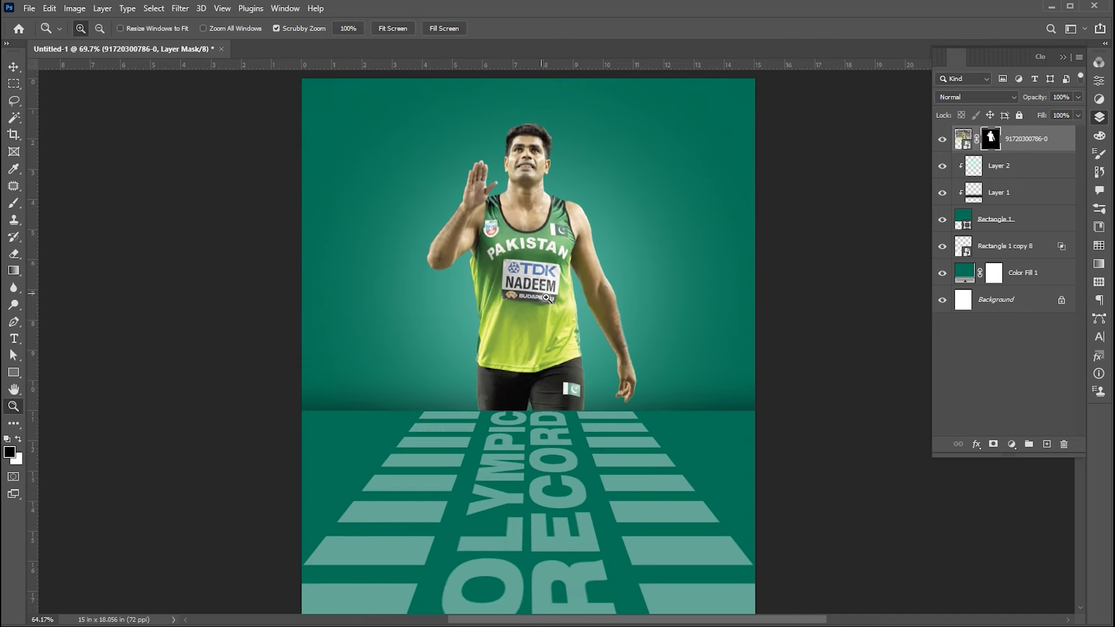
- Scale the masked athlete down slightly and rest the cut-off legs on the floor line
{"action": "key", "text": "v"}
{"action": "key", "text": "ctrl+t"}
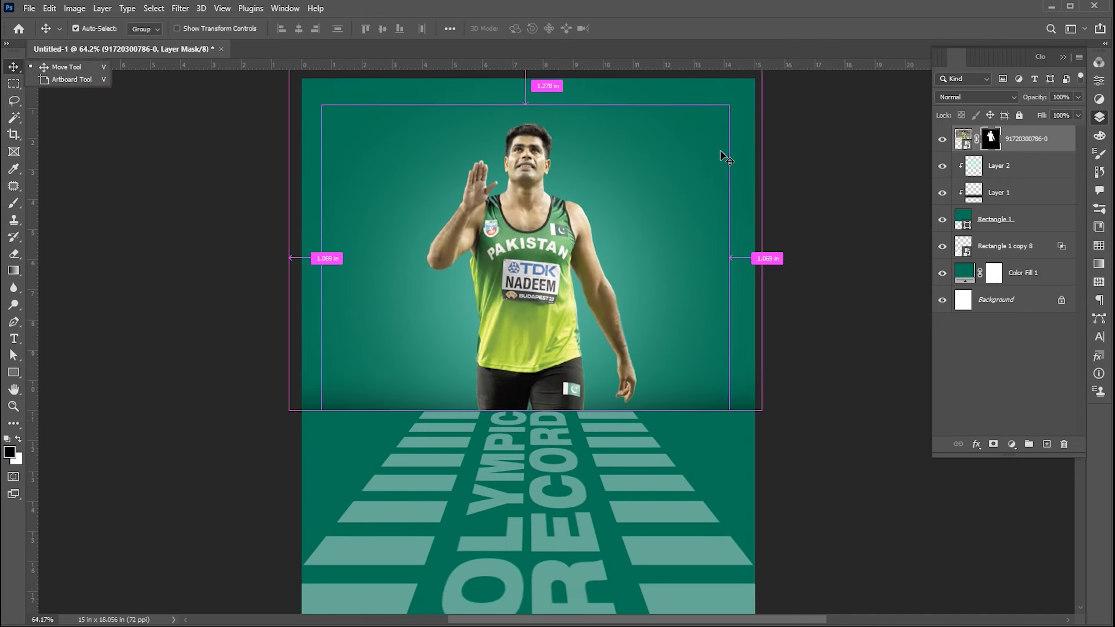
{"action": "left_click_drag", "start_coordinate": [730, 105], "coordinate": [729, 106]}
{"action": "key", "text": "Return"}
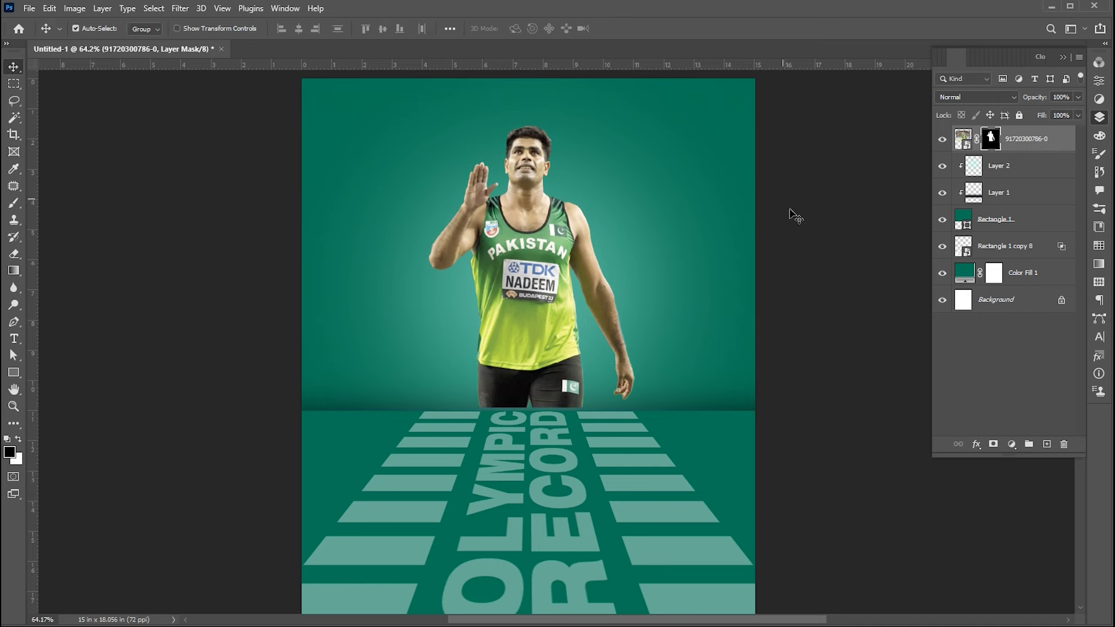
{"action": "left_click", "coordinate": [843, 305]}
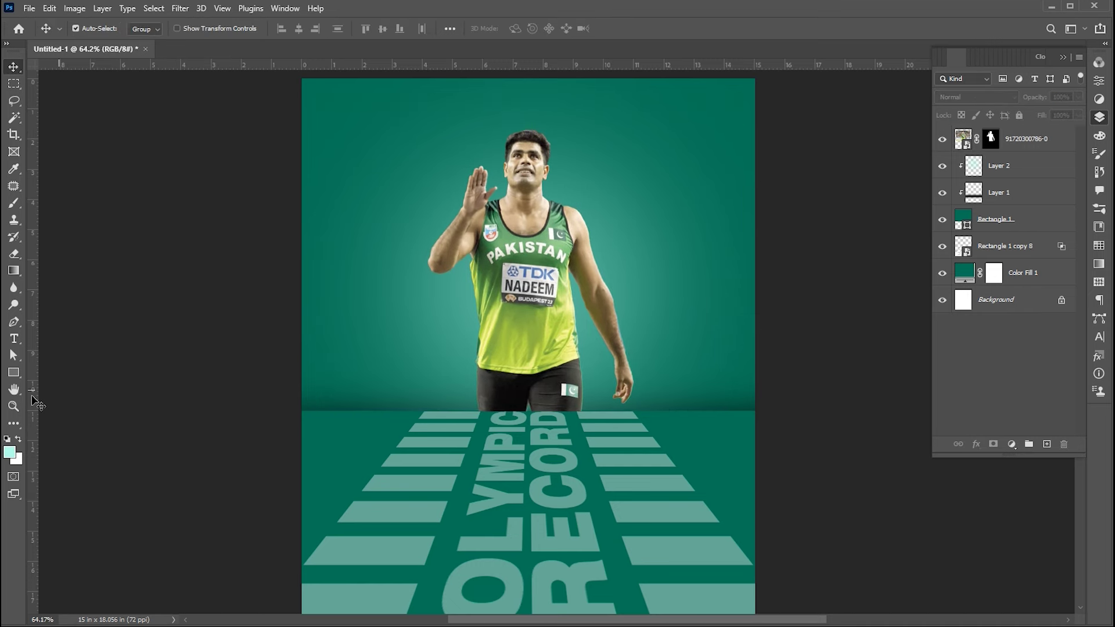
- Draw a horizontal rectangle about 642 × 62 px across the athlete's thighs, just above the floor line, and fill it white
{"action": "left_click", "coordinate": [13, 372]}
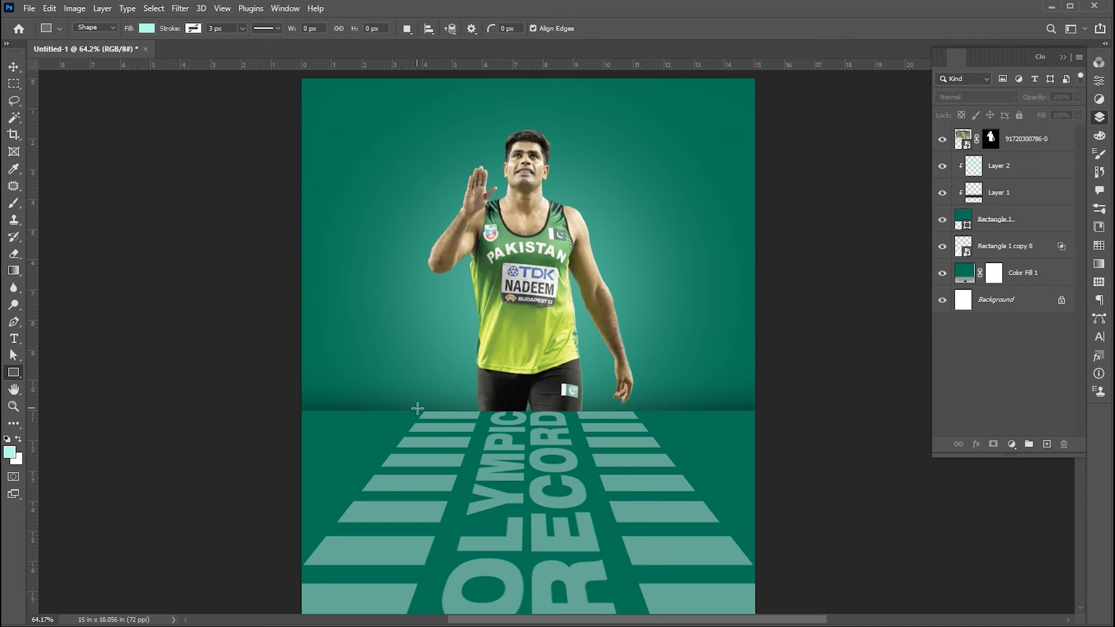
{"action": "left_click_drag", "start_coordinate": [409, 385], "coordinate": [677, 411]}
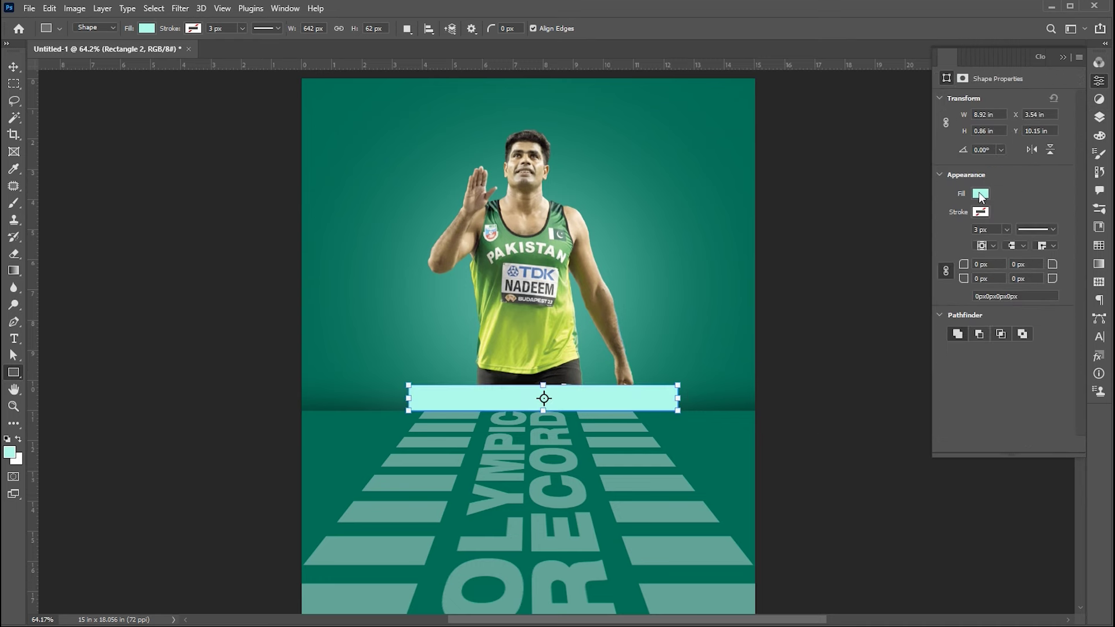
{"action": "left_click", "coordinate": [980, 195]}
{"action": "double_click", "coordinate": [998, 256]}
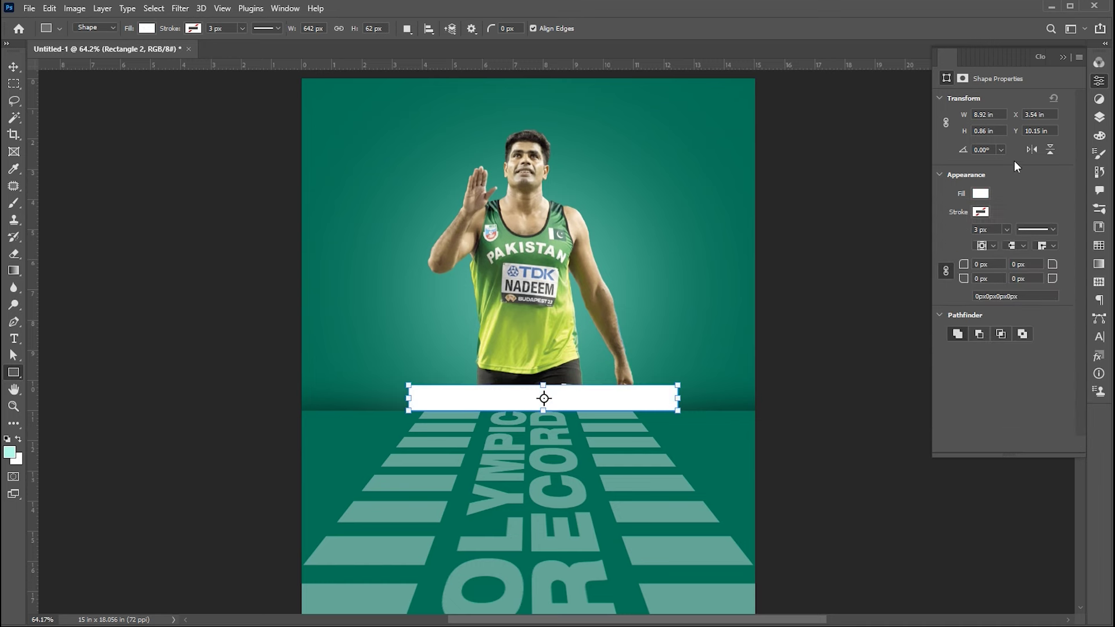
{"action": "left_click", "coordinate": [1061, 57]}
{"action": "left_click", "coordinate": [1098, 117]}
- Move the white bar's layer beneath the athlete layer and centre the bar horizontally on the canvas
{"action": "left_click_drag", "start_coordinate": [1002, 142], "coordinate": [1004, 192]}
{"action": "key", "text": "v"}
{"action": "key", "text": "ctrl+a"}
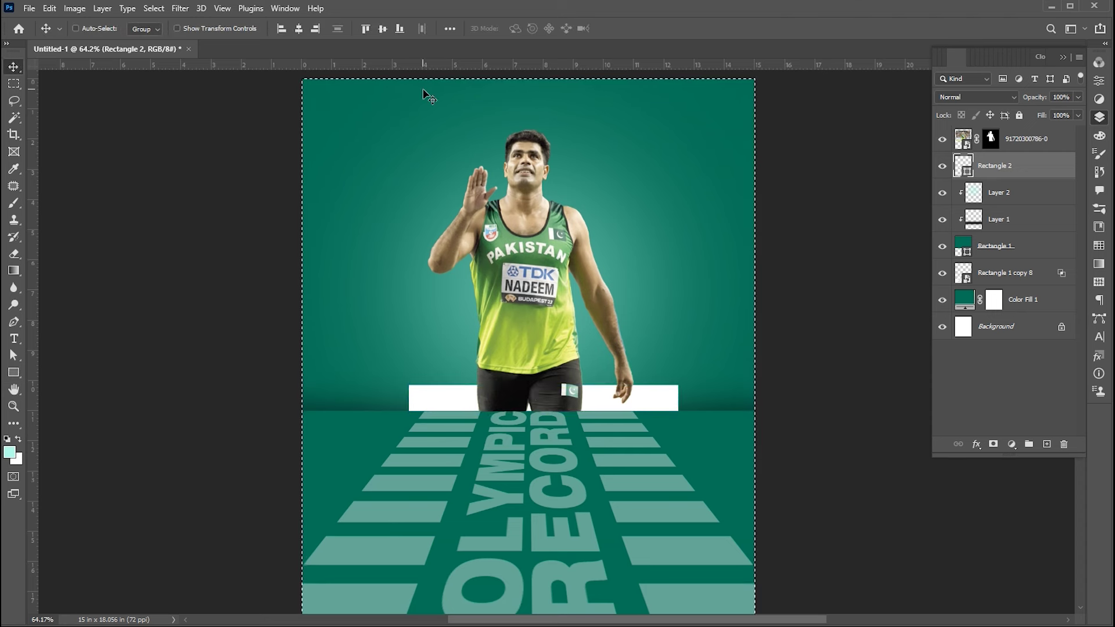
{"action": "left_click", "coordinate": [297, 29]}
{"action": "key", "text": "ctrl+d"}
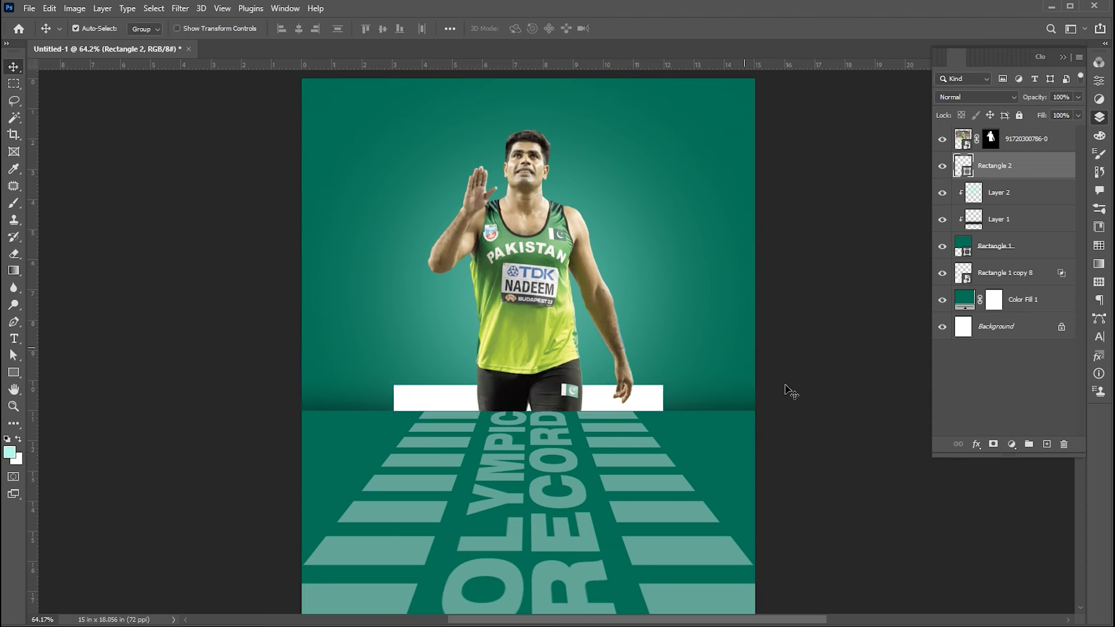
{"action": "left_click", "coordinate": [792, 391]}
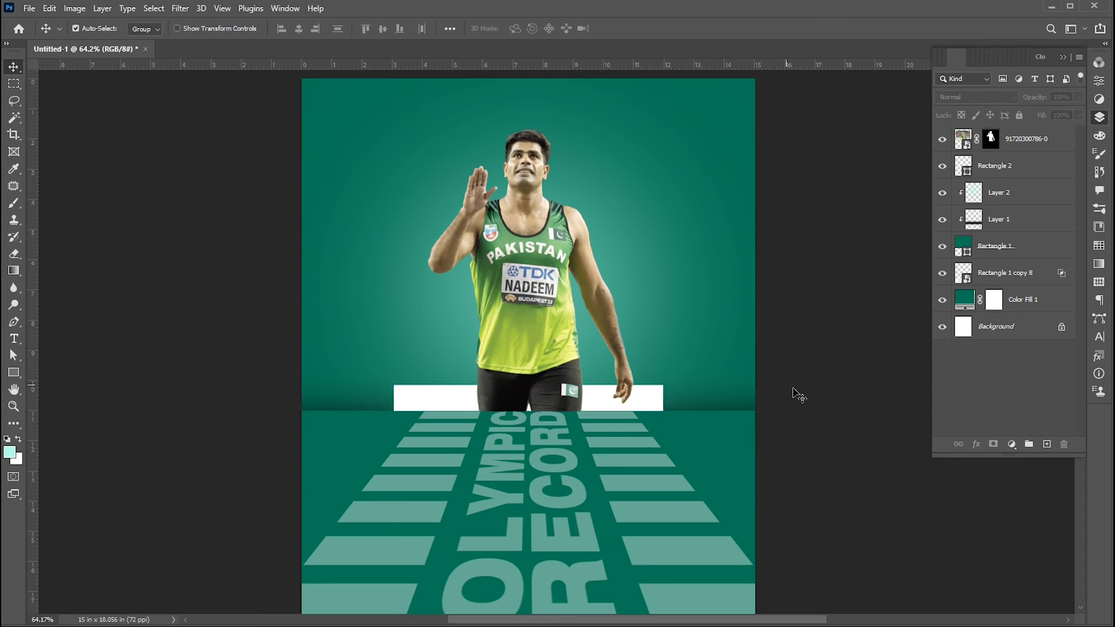
- Duplicate the white bar and move the copy straight up, leaving a gap between the two bars
{"action": "left_click", "coordinate": [654, 400]}
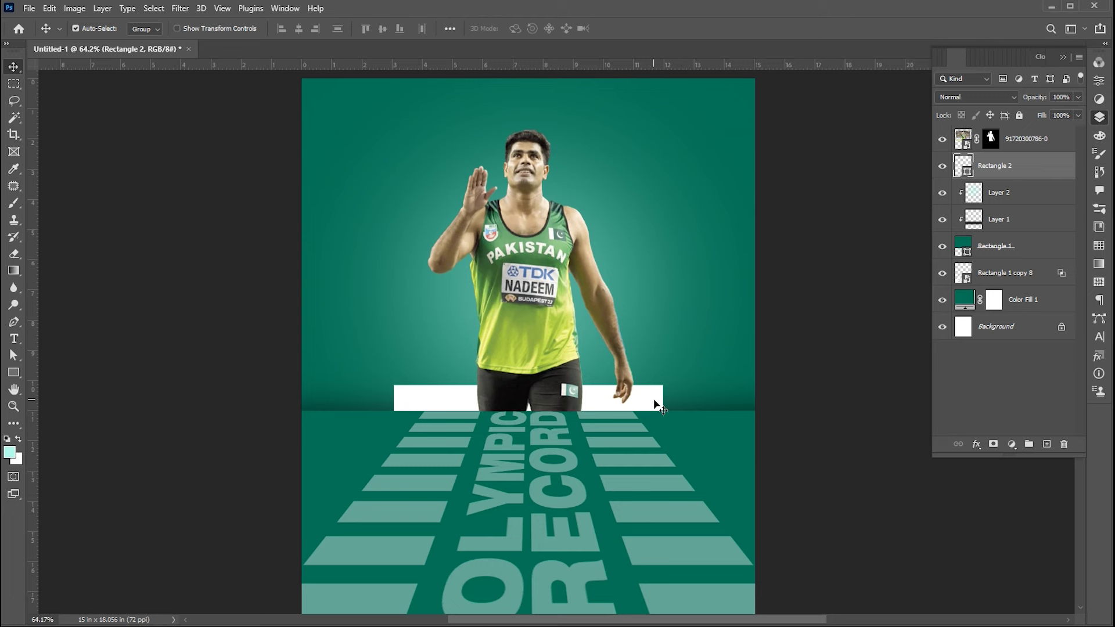
{"action": "key", "text": "ctrl+j"}
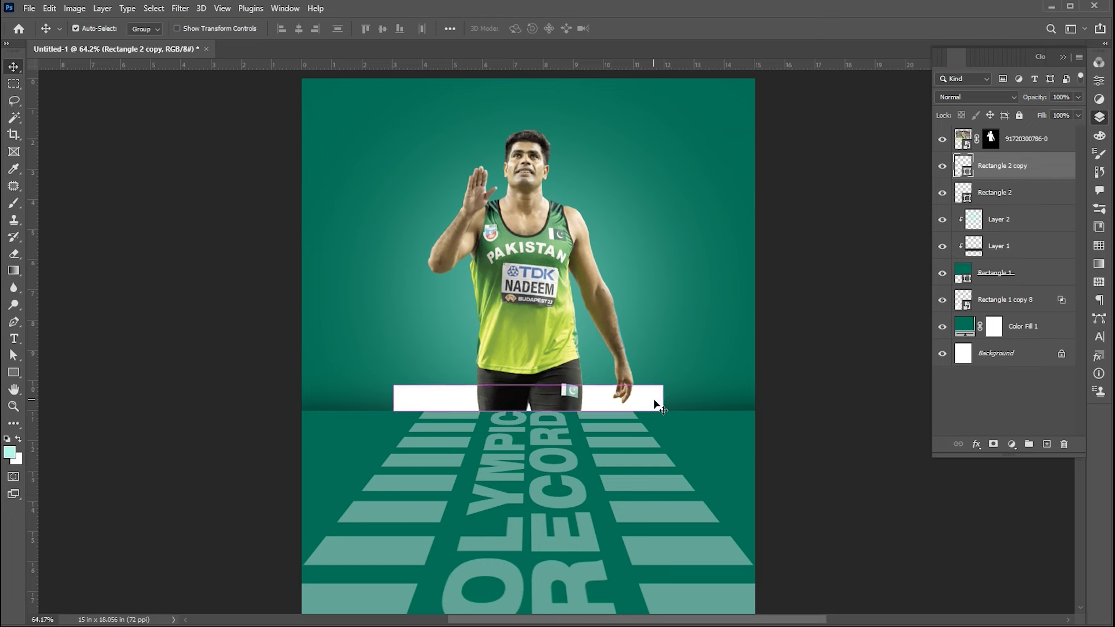
{"action": "key", "text": "ctrl+t"}
{"action": "left_click_drag", "start_coordinate": [655, 401], "coordinate": [651, 358]}
{"action": "key", "text": "Return"}
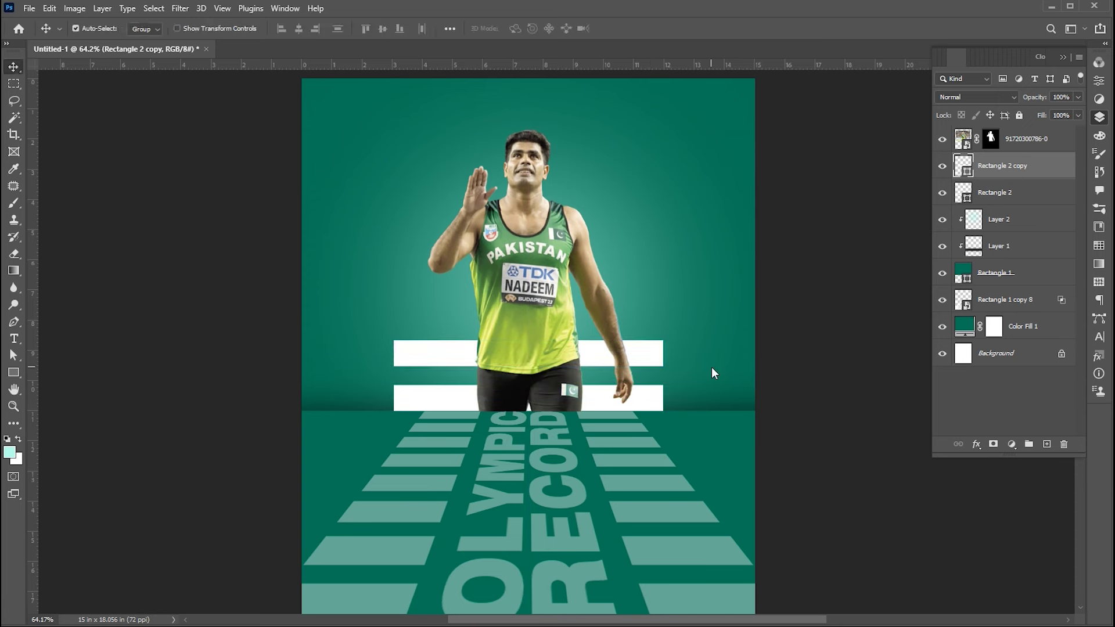
- Repeat the duplicate-and-move transform up the wall to make six evenly spaced bars, undoing the extra topmost copy
{"action": "key", "text": "ctrl+alt+shift+t"}
{"action": "key", "text": "ctrl+alt+shift+t"}
{"action": "key", "text": "ctrl+alt+shift+t"}
{"action": "key", "text": "ctrl+alt+shift+t"}
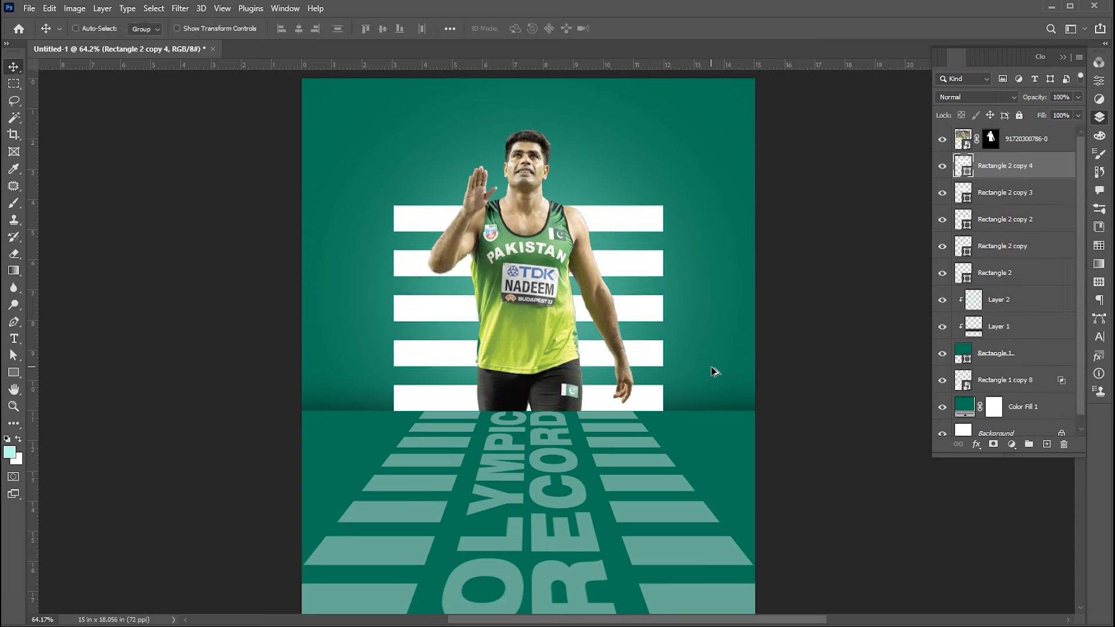
{"action": "key", "text": "ctrl+alt+shift+t"}
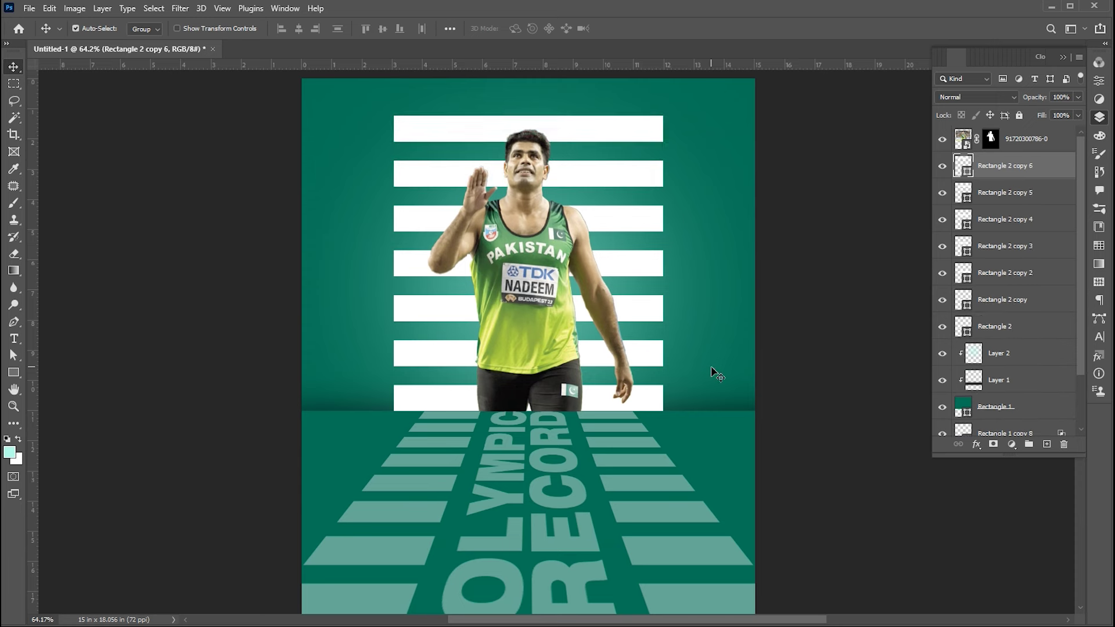
{"action": "key", "text": "ctrl+z"}
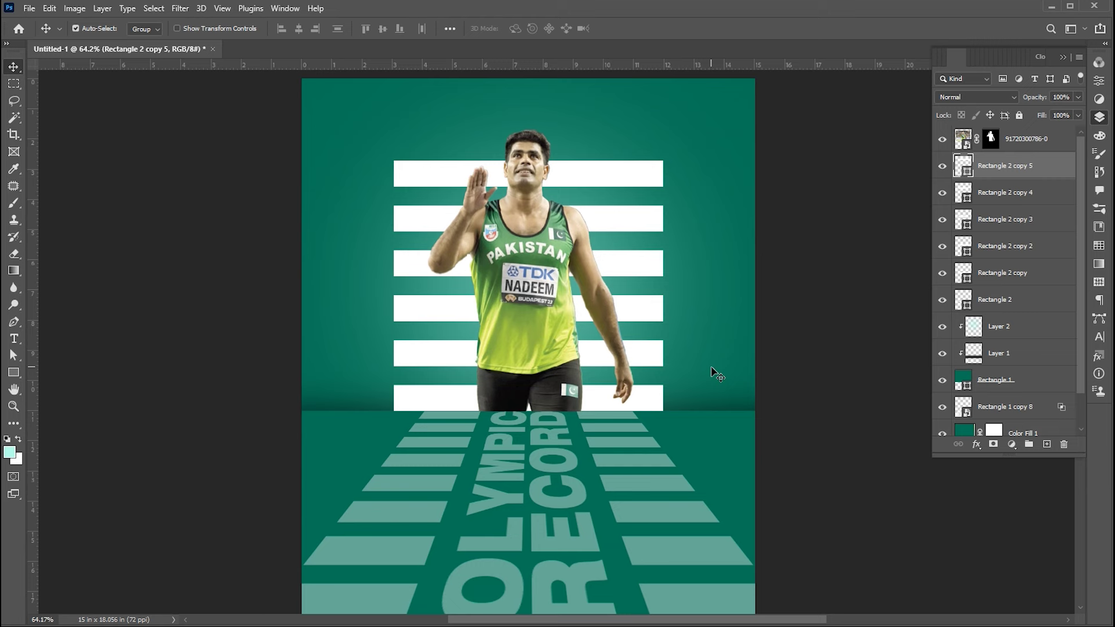
- Convert the six white bar layers into one smart object and narrow it slightly from both sides
{"action": "left_click", "coordinate": [1022, 301], "text": "shift"}
{"action": "right_click", "coordinate": [981, 166]}
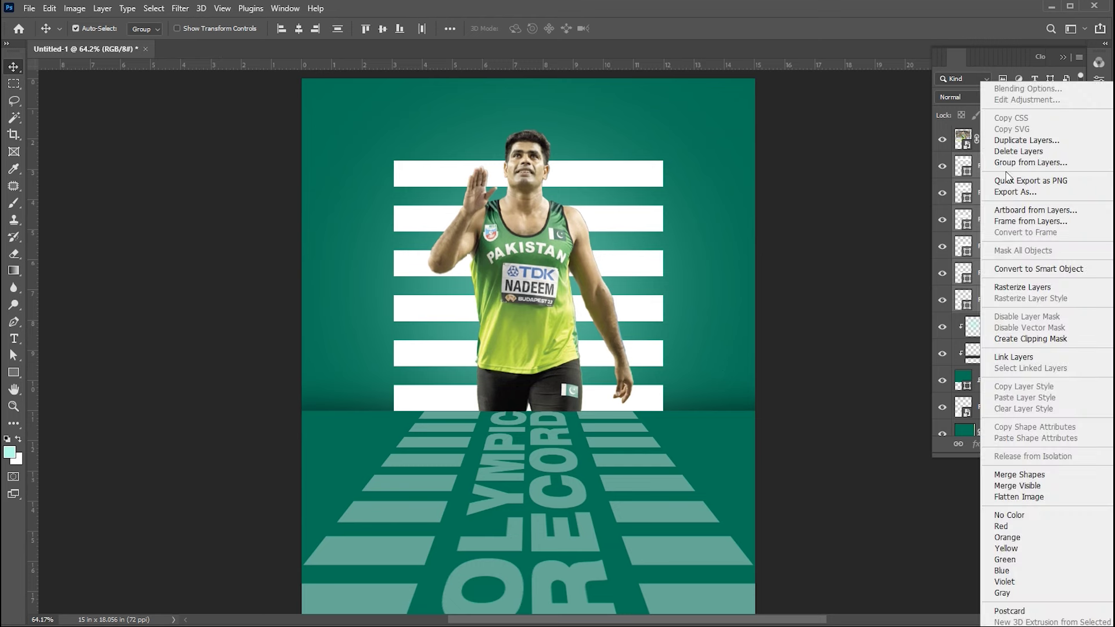
{"action": "left_click", "coordinate": [1022, 269]}
{"action": "key", "text": "ctrl+t"}
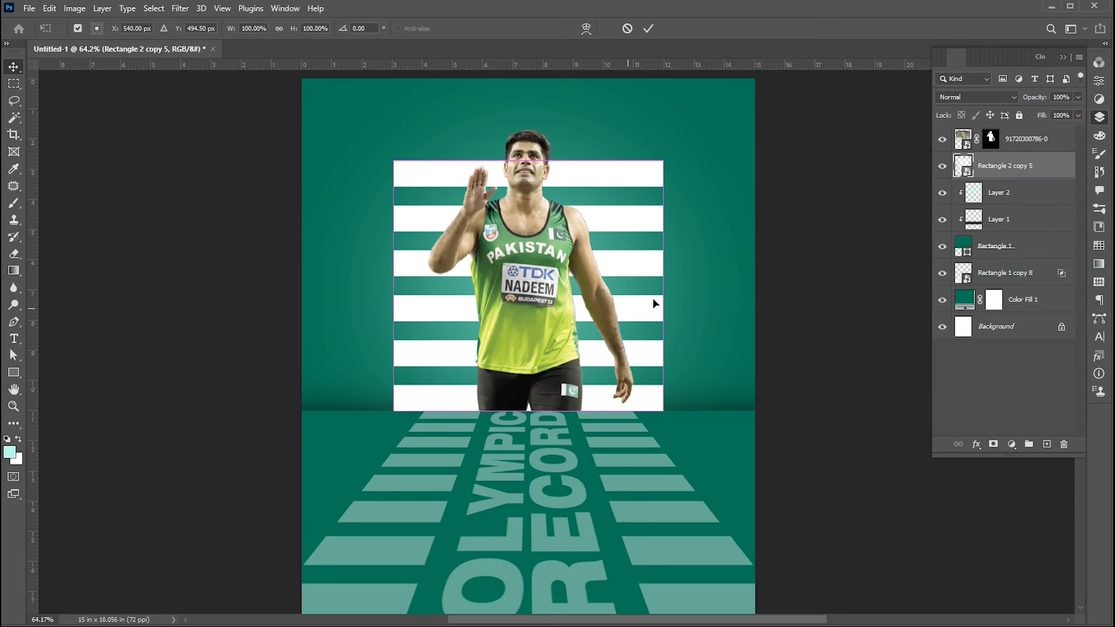
{"action": "left_click_drag", "start_coordinate": [663, 285], "coordinate": [653, 284]}
{"action": "key", "text": "Return"}
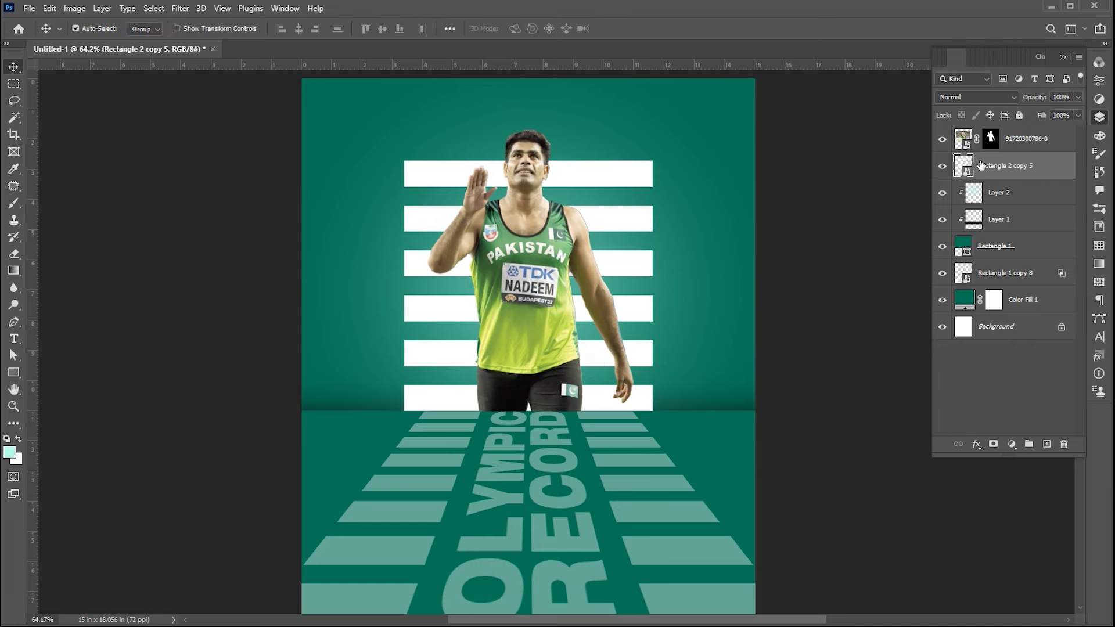
- Blend the wall bars with Blend If, splitting the Underlying Layer range to 19 / 98 and 164 / 235, and set their opacity to 70%
{"action": "right_click", "coordinate": [980, 166]}
{"action": "left_click", "coordinate": [887, 198]}
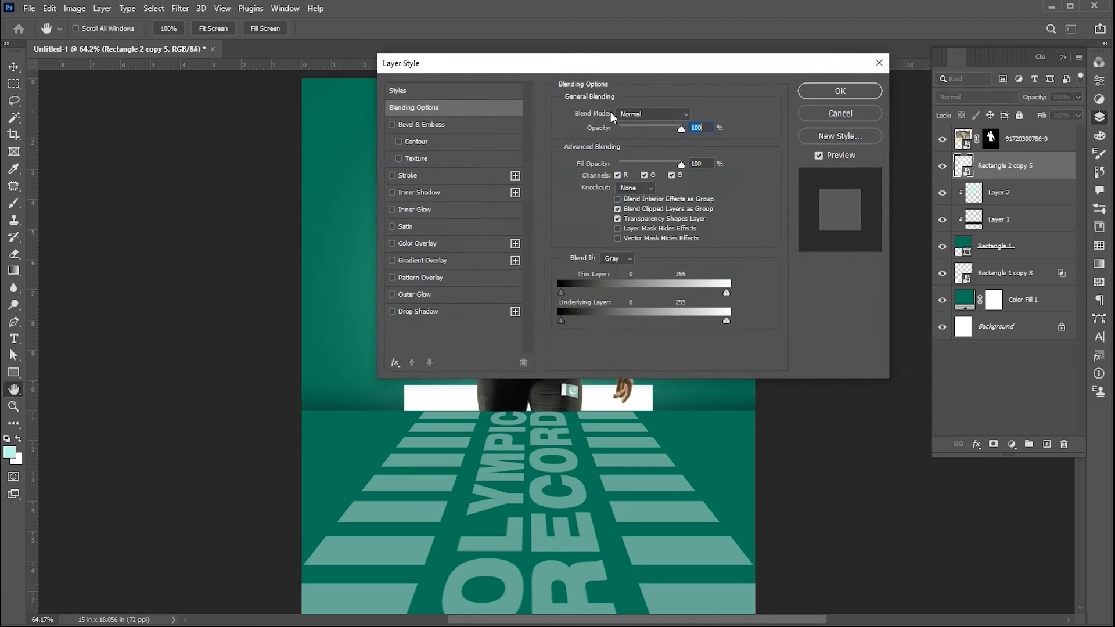
{"action": "left_click_drag", "start_coordinate": [615, 67], "coordinate": [748, 247]}
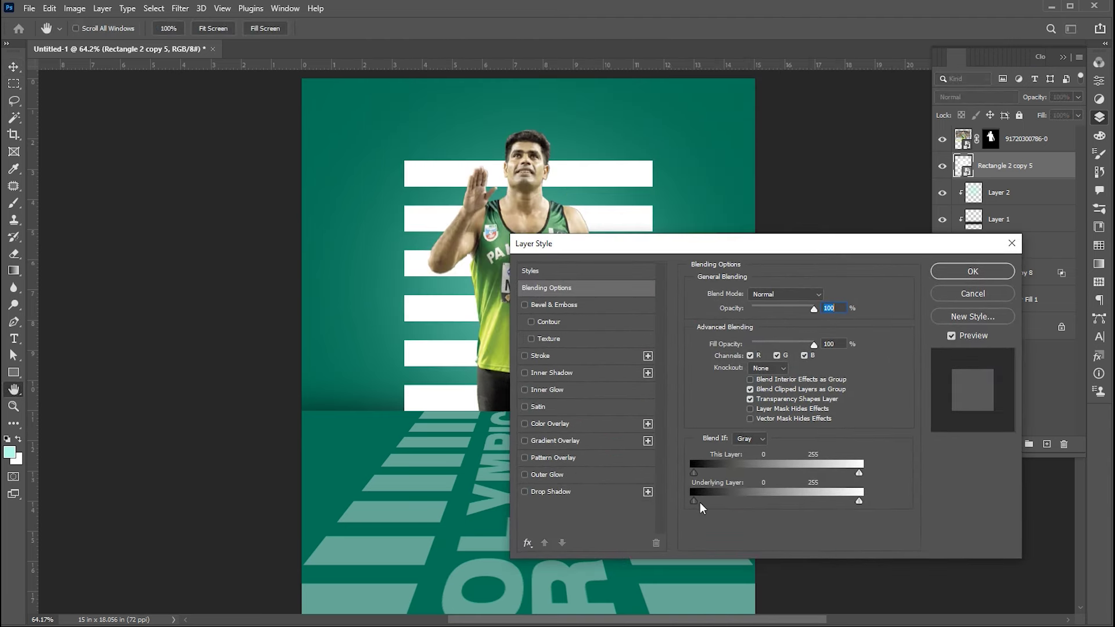
{"action": "left_click_drag", "start_coordinate": [700, 503], "coordinate": [735, 502]}
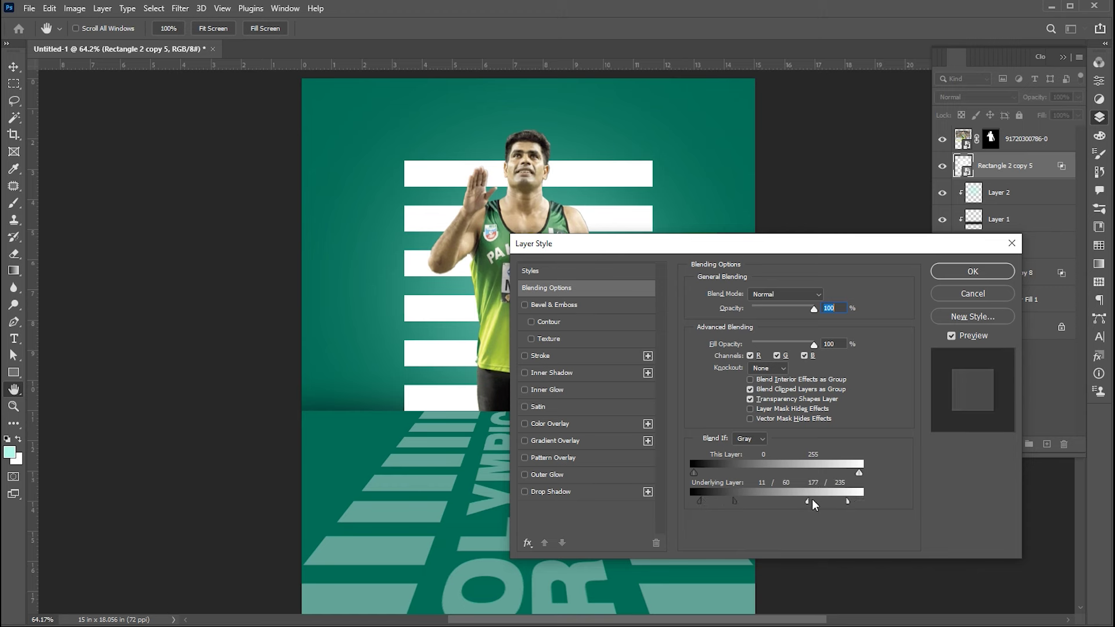
{"action": "left_click_drag", "start_coordinate": [747, 500], "coordinate": [757, 501]}
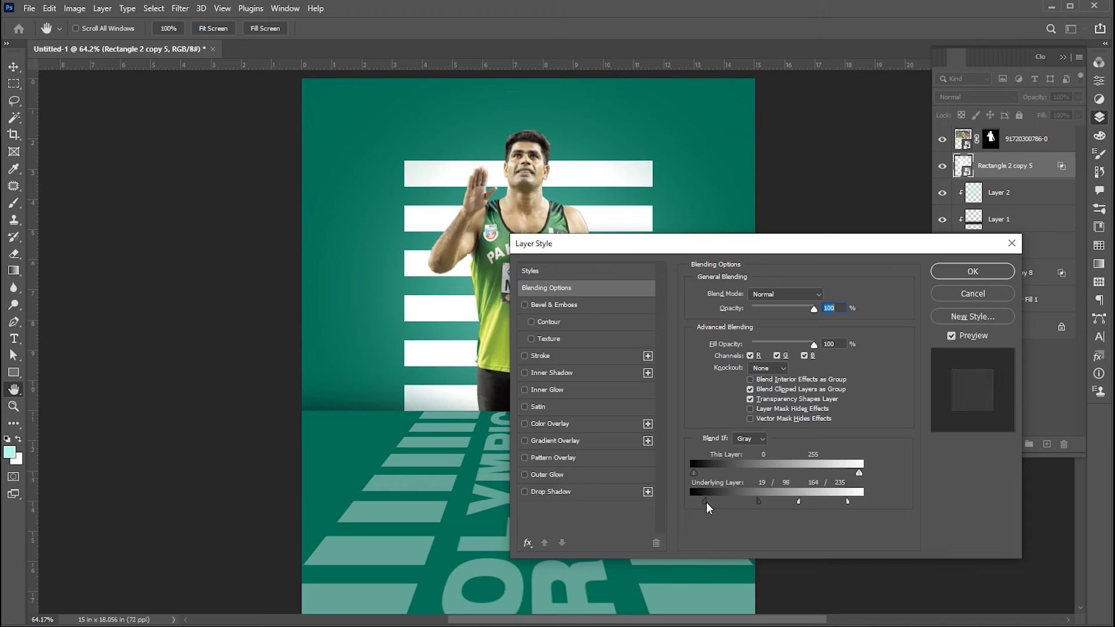
{"action": "left_click", "coordinate": [973, 271]}
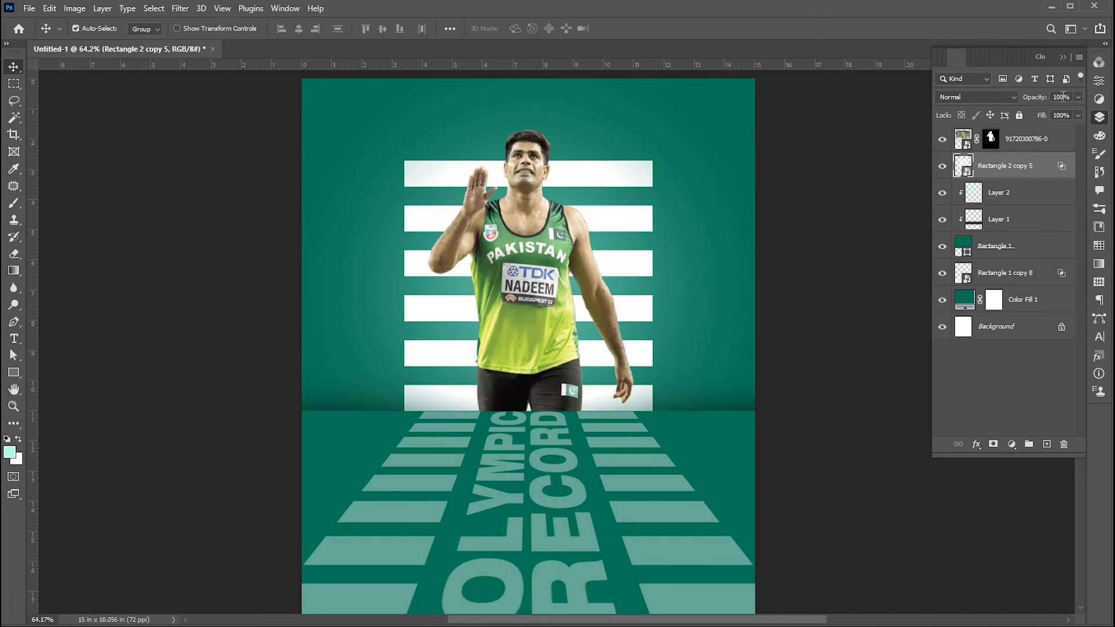
{"action": "key", "text": "7"}
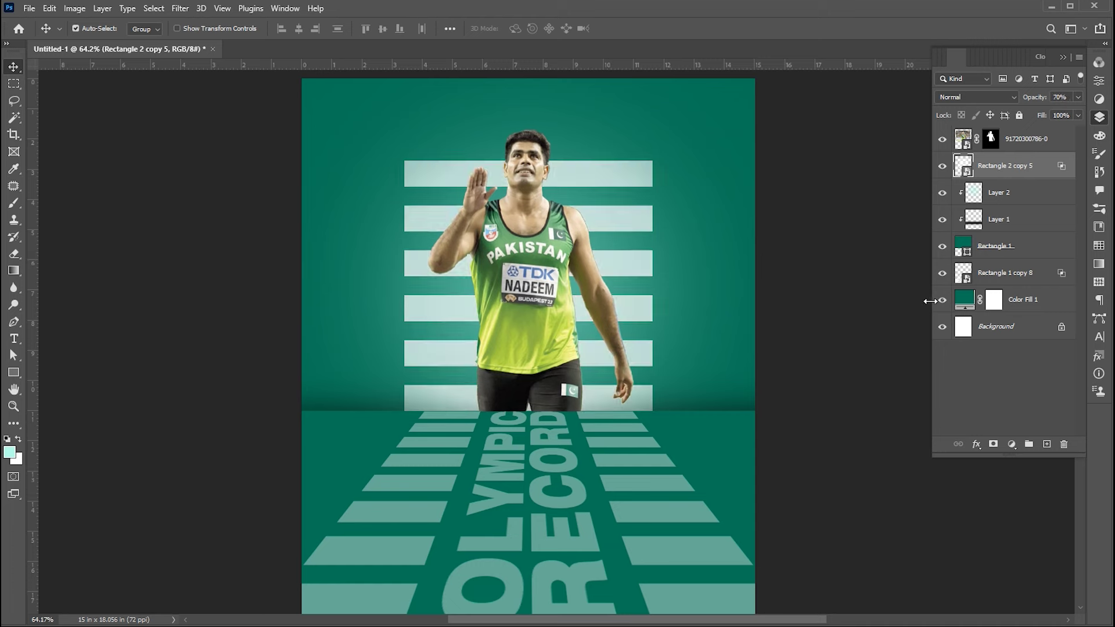
- Place the medal photo Arshad-Nadeem-4 from the attach folder into the poster as an embedded image above the existing layers
{"action": "left_click", "coordinate": [888, 444]}
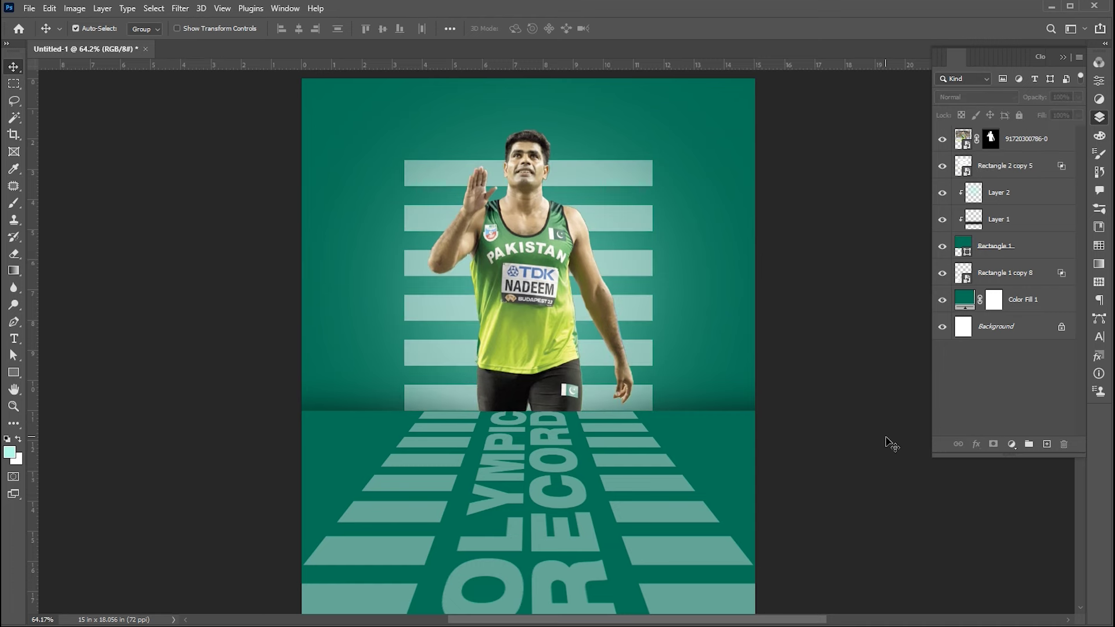
{"action": "left_click", "coordinate": [30, 10]}
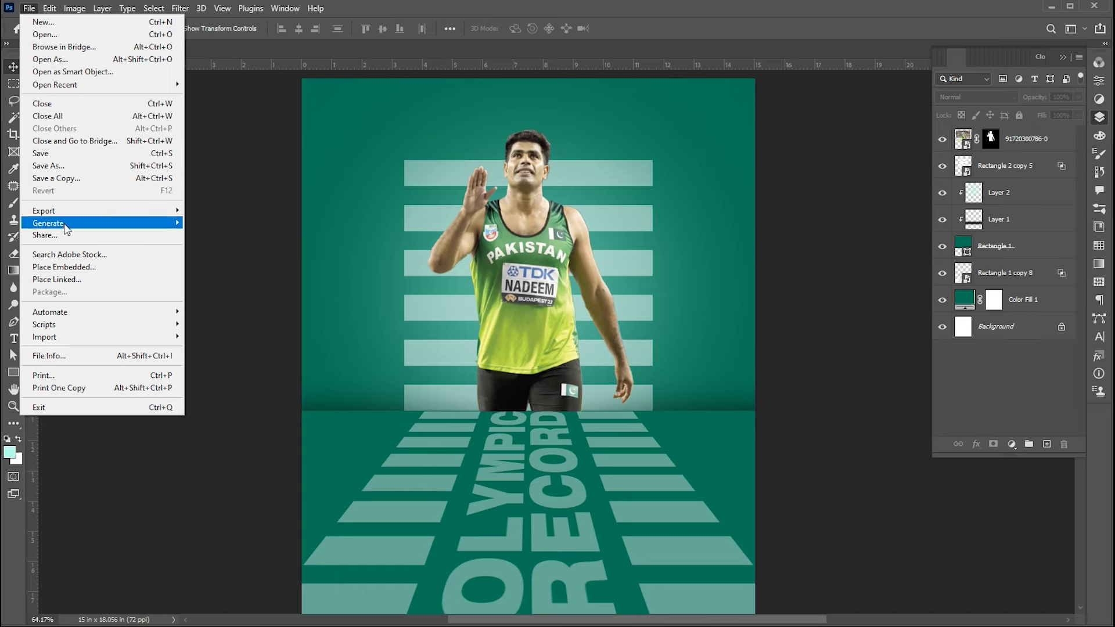
{"action": "left_click", "coordinate": [69, 257]}
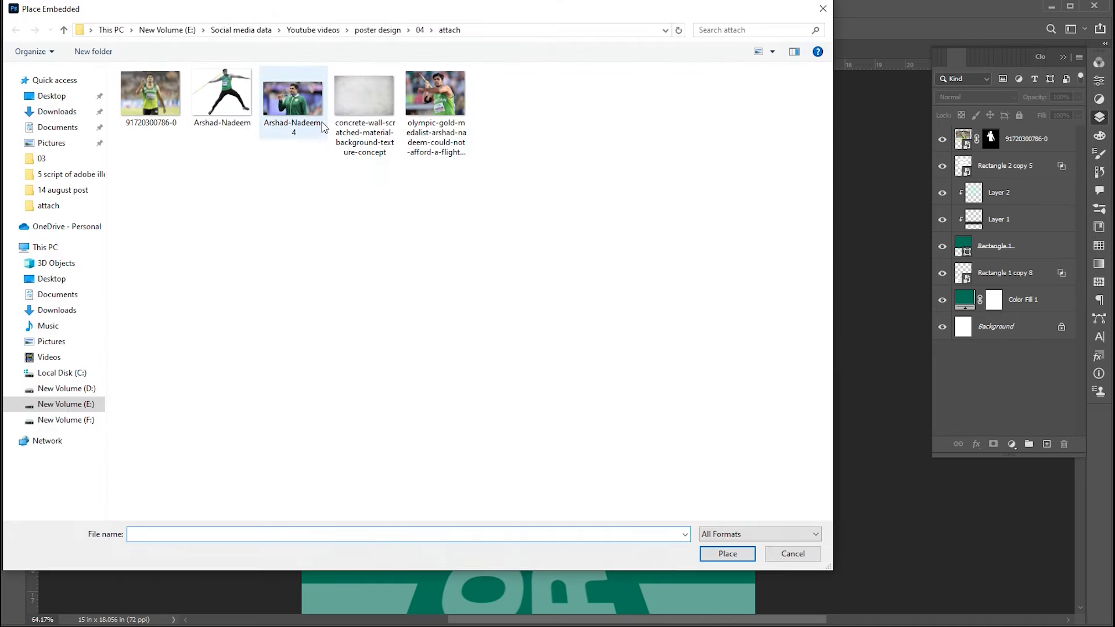
{"action": "left_click", "coordinate": [306, 109]}
{"action": "left_click", "coordinate": [727, 553]}
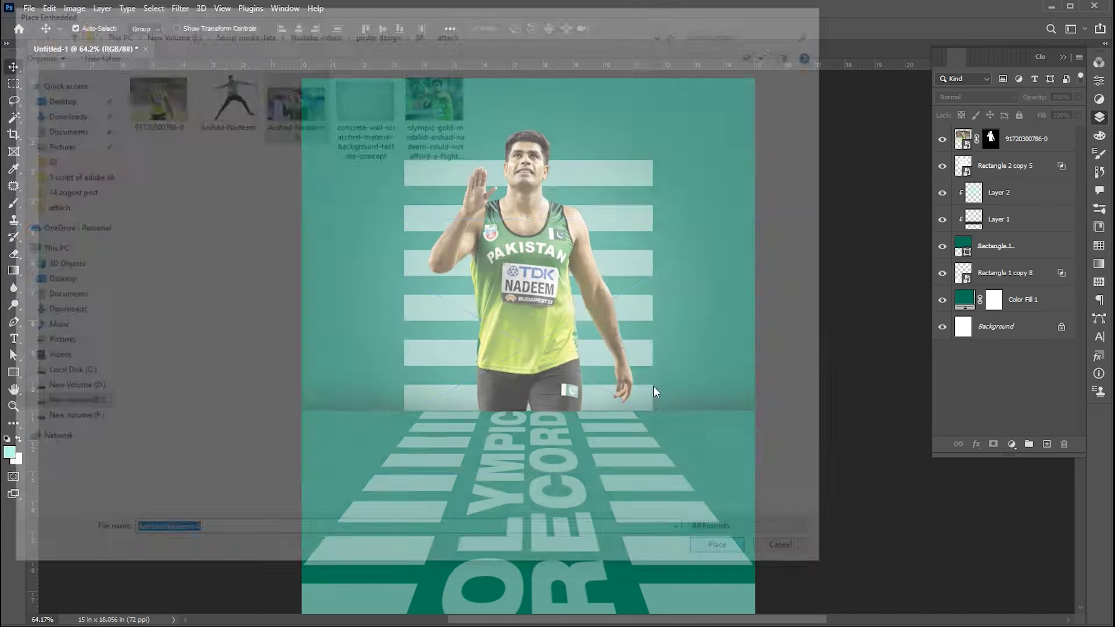
- Flip the placed medal photo horizontally and move it up and to the right so its lower edge meets the floor's top edge
{"action": "left_click_drag", "start_coordinate": [600, 330], "coordinate": [581, 299]}
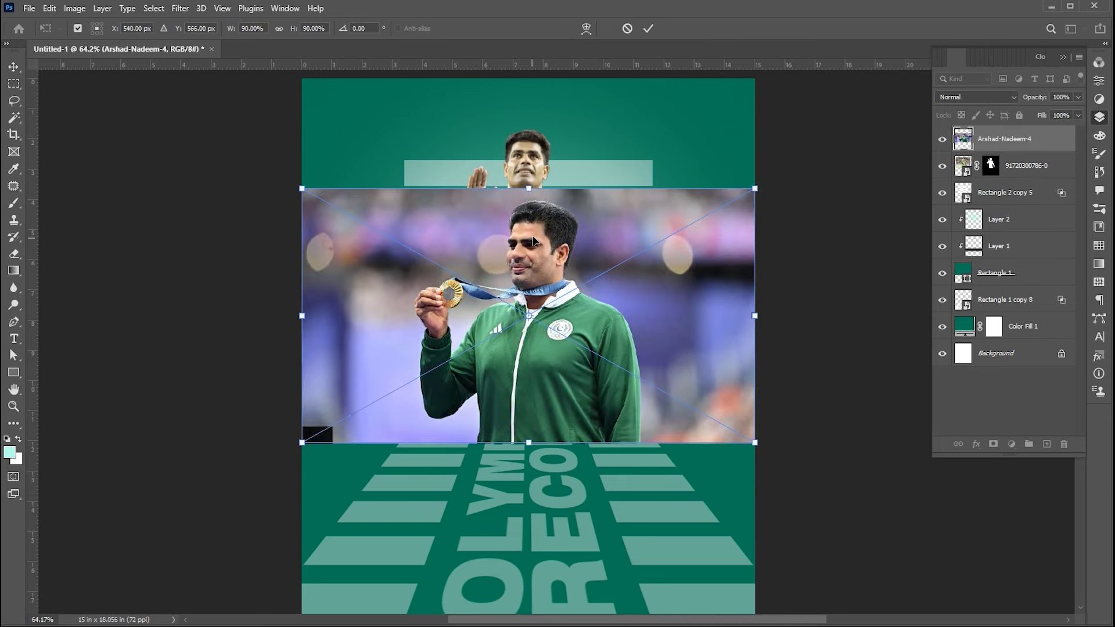
{"action": "right_click", "coordinate": [533, 237]}
{"action": "left_click", "coordinate": [586, 477]}
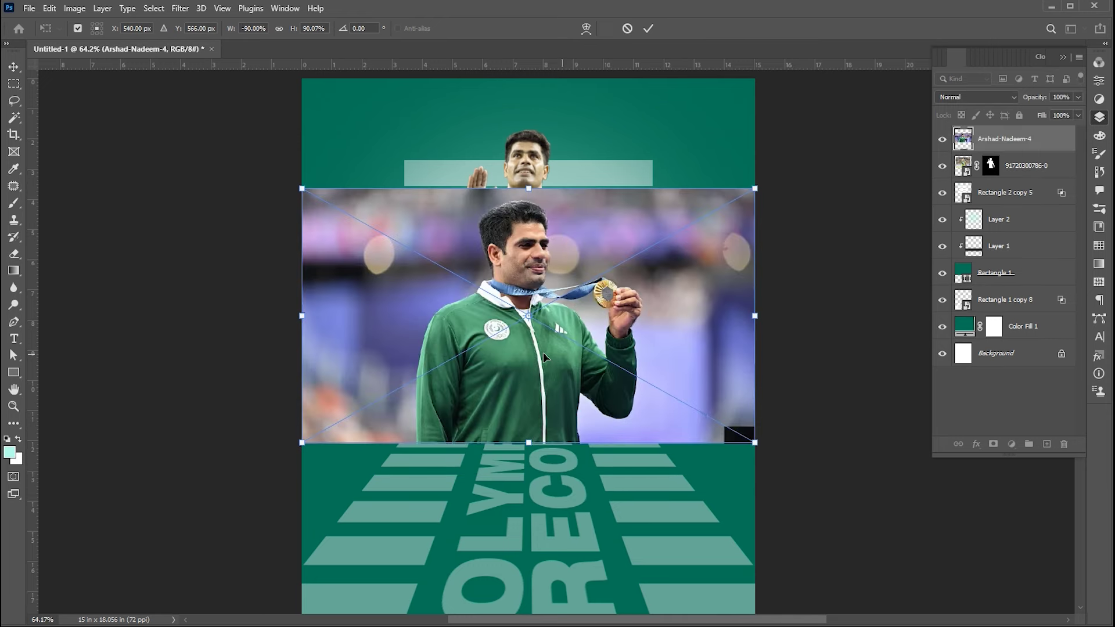
{"action": "left_click_drag", "start_coordinate": [541, 330], "coordinate": [623, 298]}
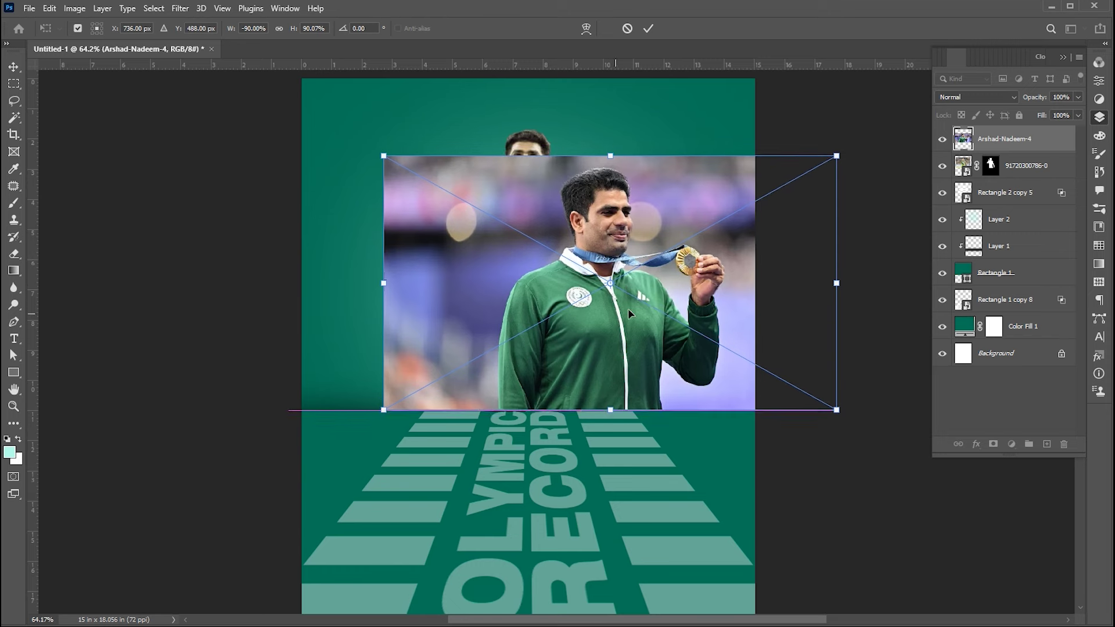
{"action": "key", "text": "Return"}
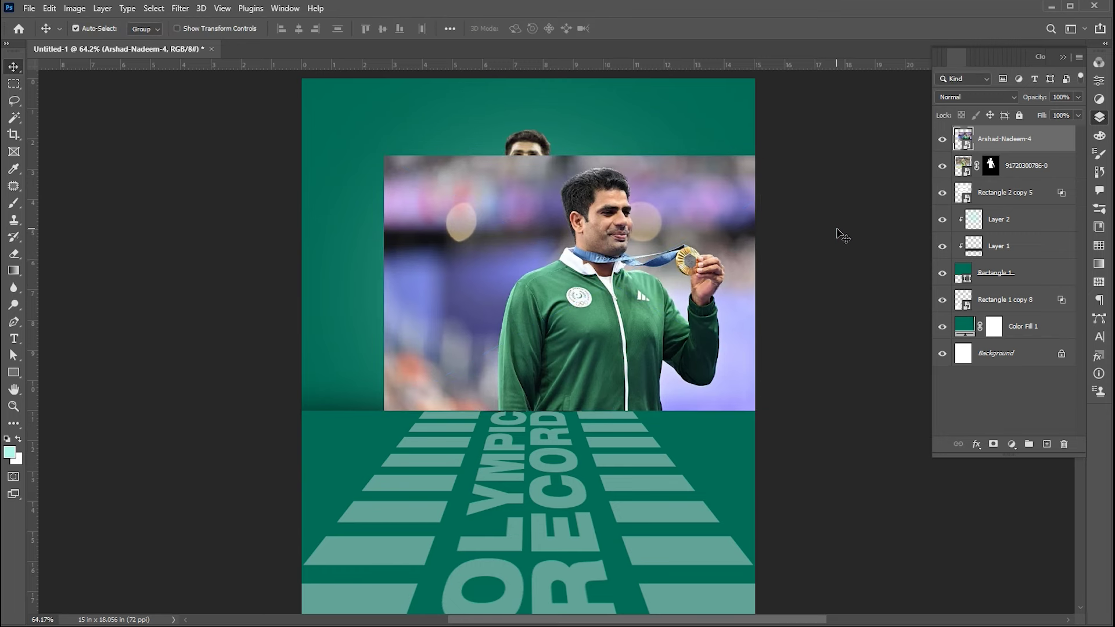
- Select the medal photo's subject and add the thin ribbon strand leading to the medal with the Polygonal Lasso
{"action": "left_click", "coordinate": [152, 9]}
{"action": "left_click", "coordinate": [169, 162]}
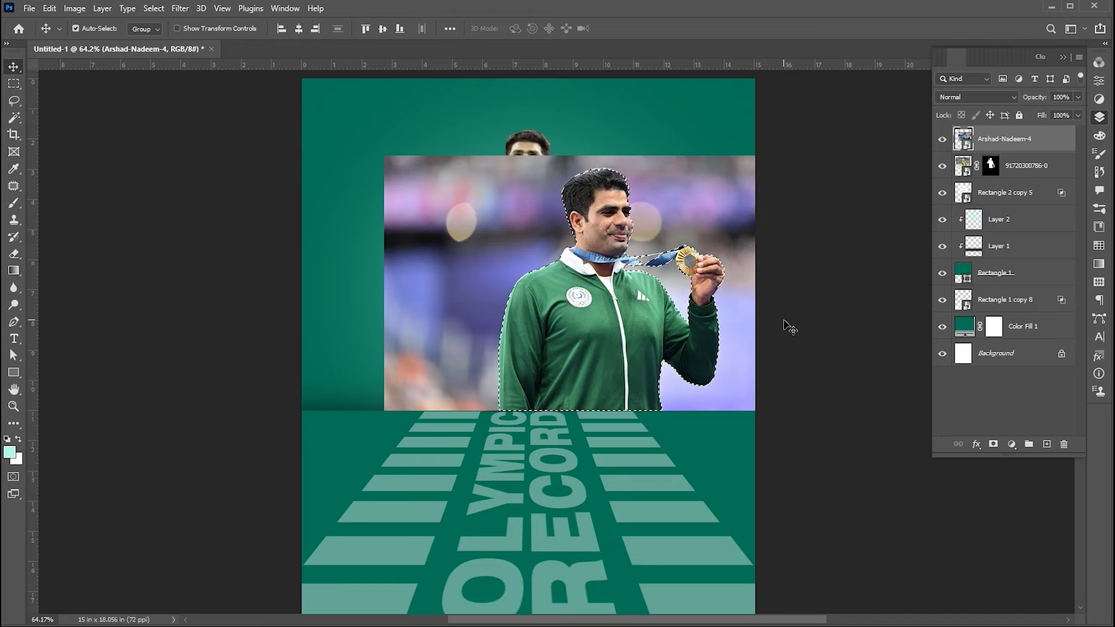
{"action": "key", "text": "z"}
{"action": "left_click_drag", "start_coordinate": [669, 274], "coordinate": [732, 282]}
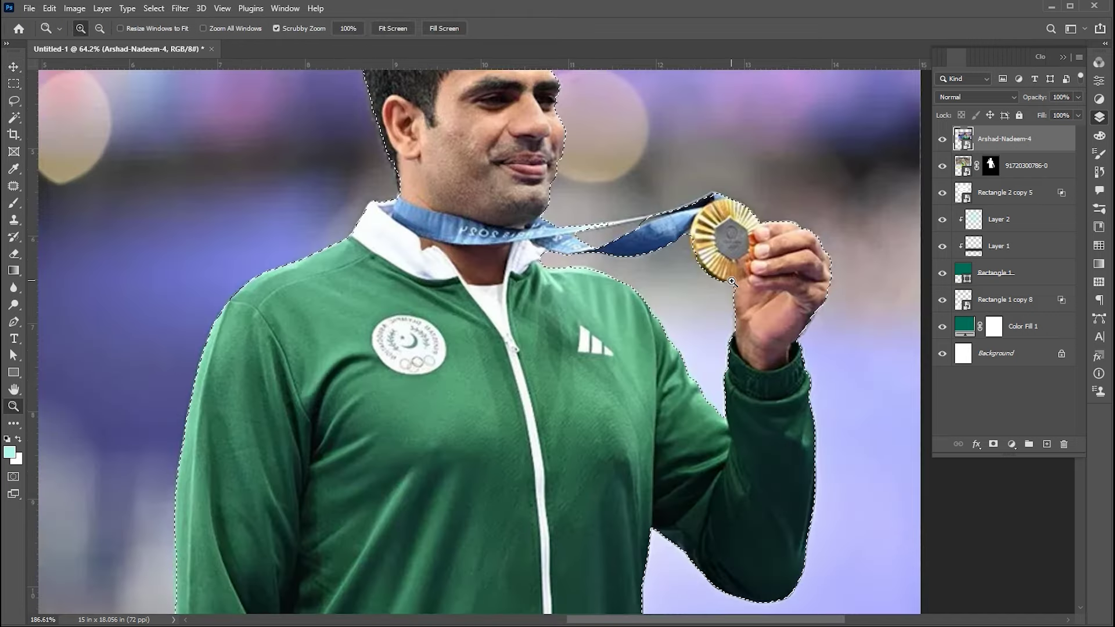
{"action": "left_click_drag", "start_coordinate": [682, 314], "coordinate": [641, 310]}
{"action": "left_click_drag", "start_coordinate": [641, 311], "coordinate": [667, 311]}
{"action": "mouse_move", "coordinate": [343, 202]}
{"action": "left_mouse_down"}
{"action": "mouse_move", "coordinate": [384, 204]}
{"action": "mouse_move", "coordinate": [384, 239]}
{"action": "left_mouse_up"}
{"action": "left_click", "coordinate": [13, 104]}
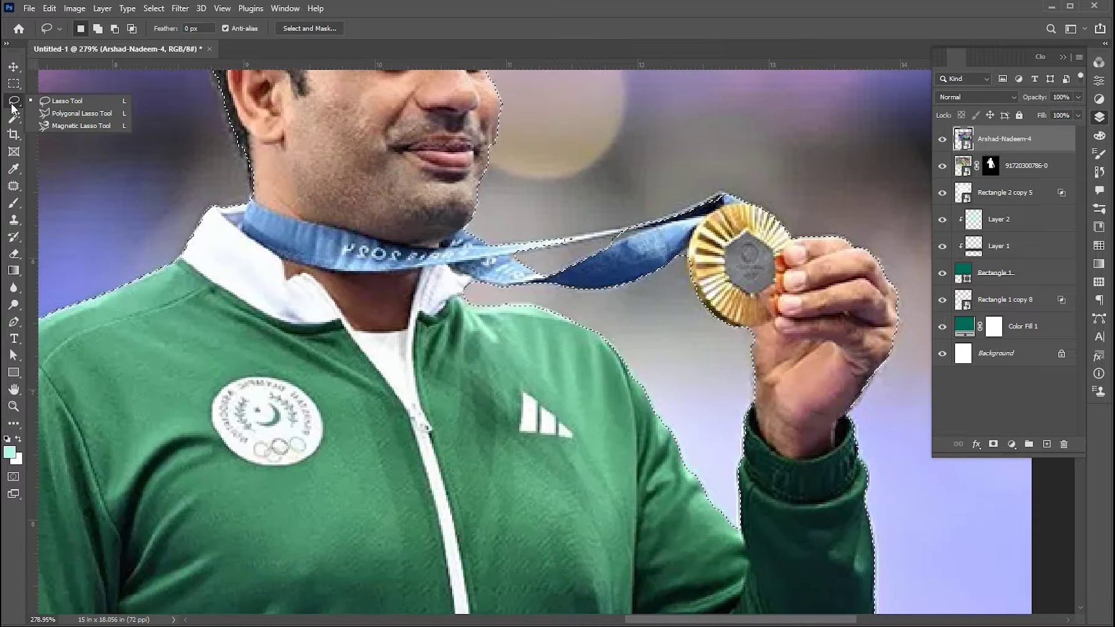
{"action": "left_click", "coordinate": [78, 113]}
{"action": "key", "text": "shift"}
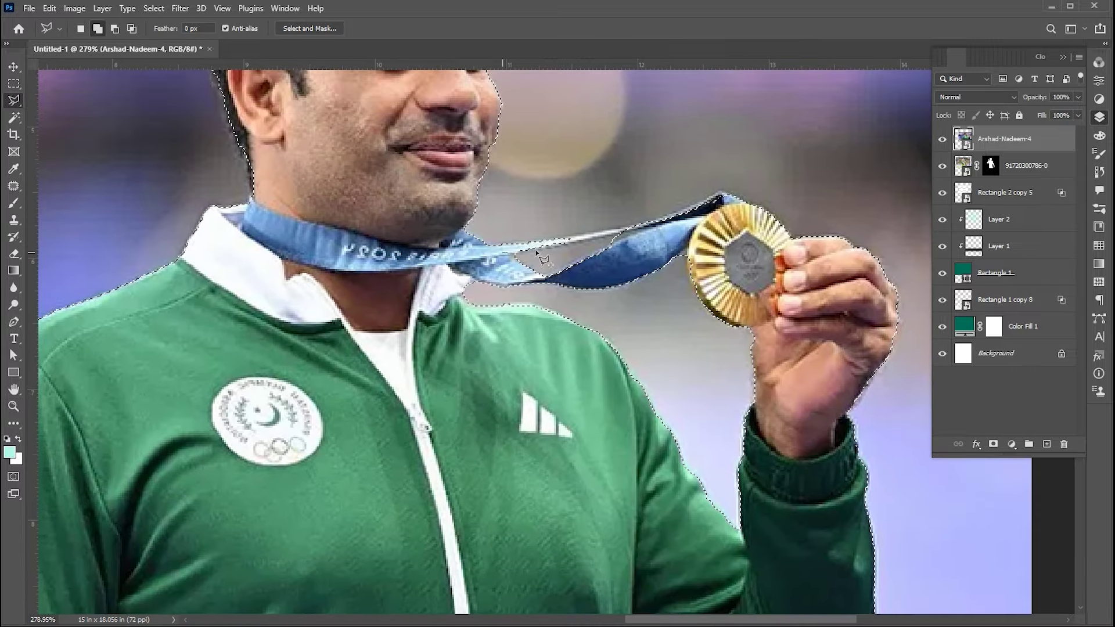
{"action": "left_click", "coordinate": [503, 253]}
{"action": "left_click", "coordinate": [647, 228]}
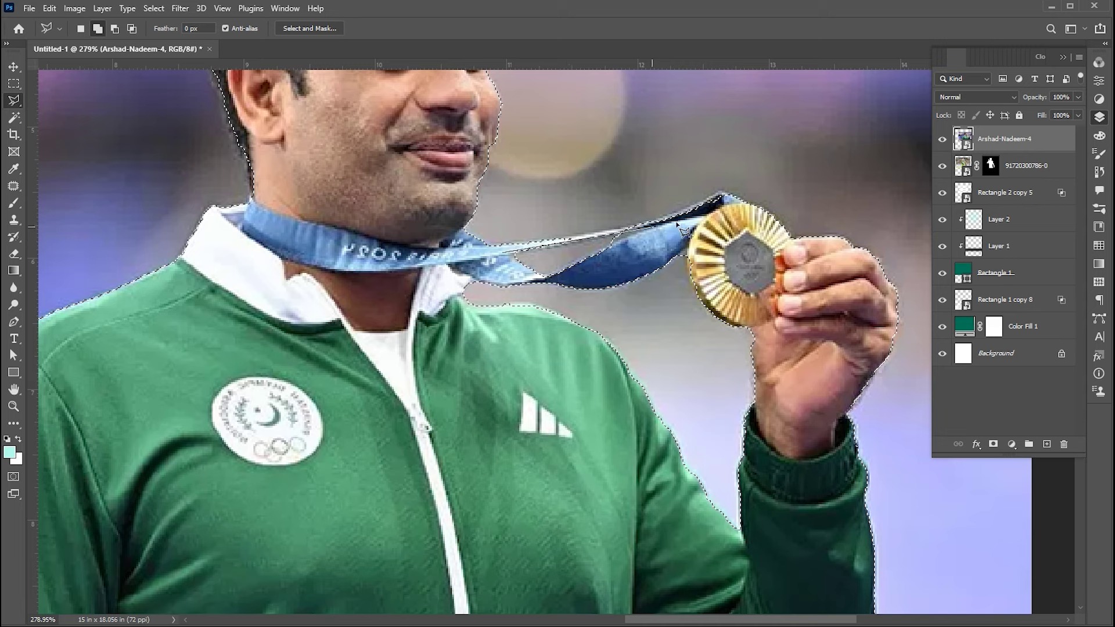
{"action": "left_click", "coordinate": [725, 196]}
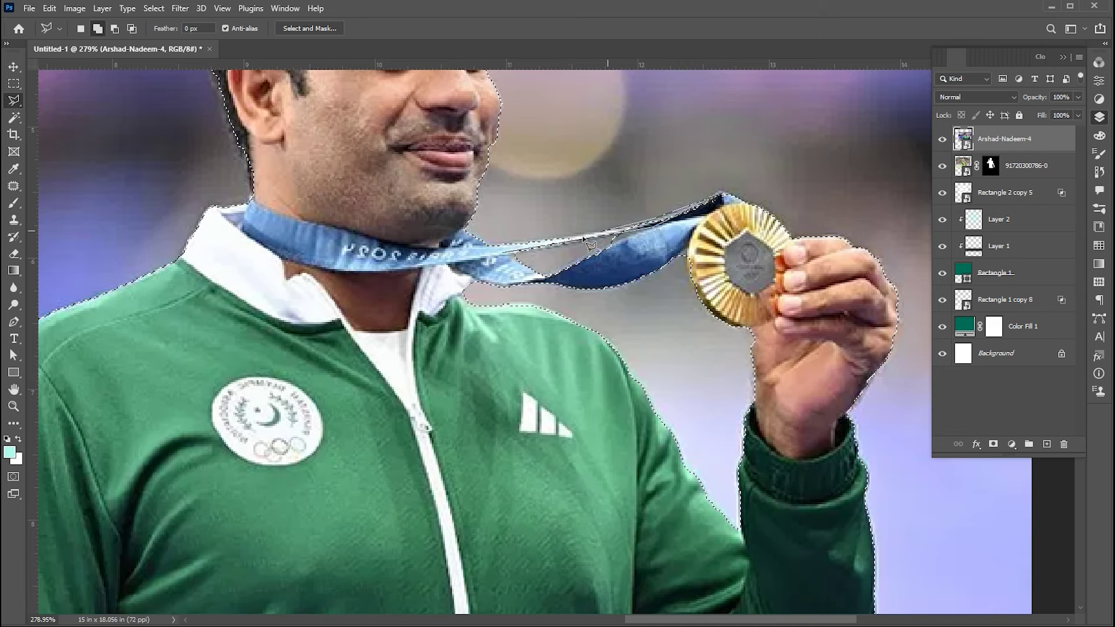
{"action": "left_click", "coordinate": [493, 250]}
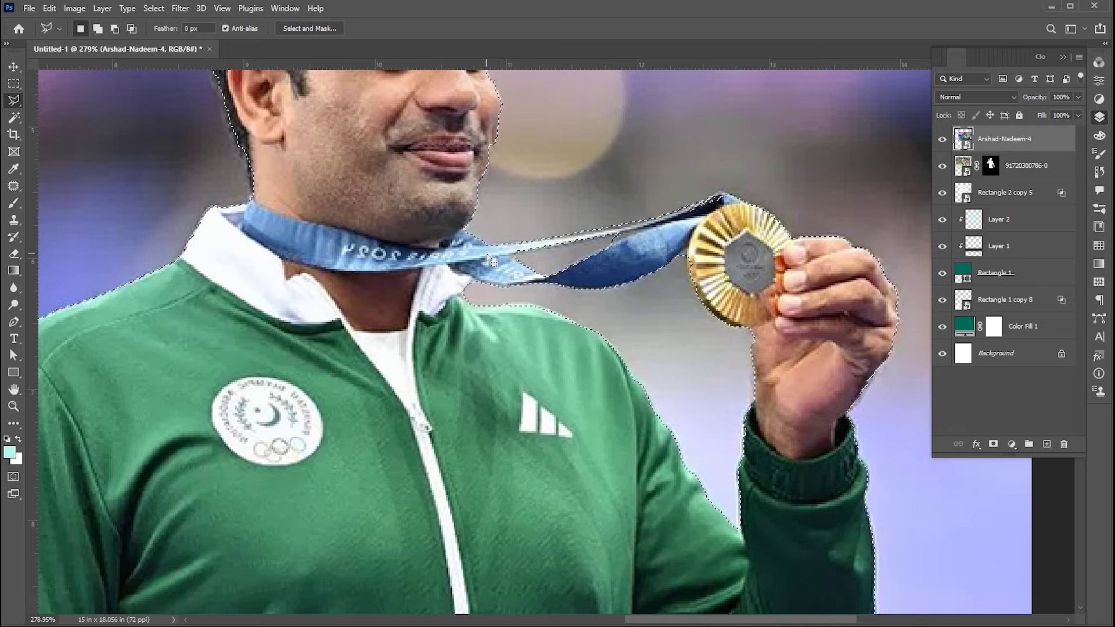
- Mask the medal photo to the selected subject, hiding the stadium background
{"action": "key", "text": "ctrl+0"}
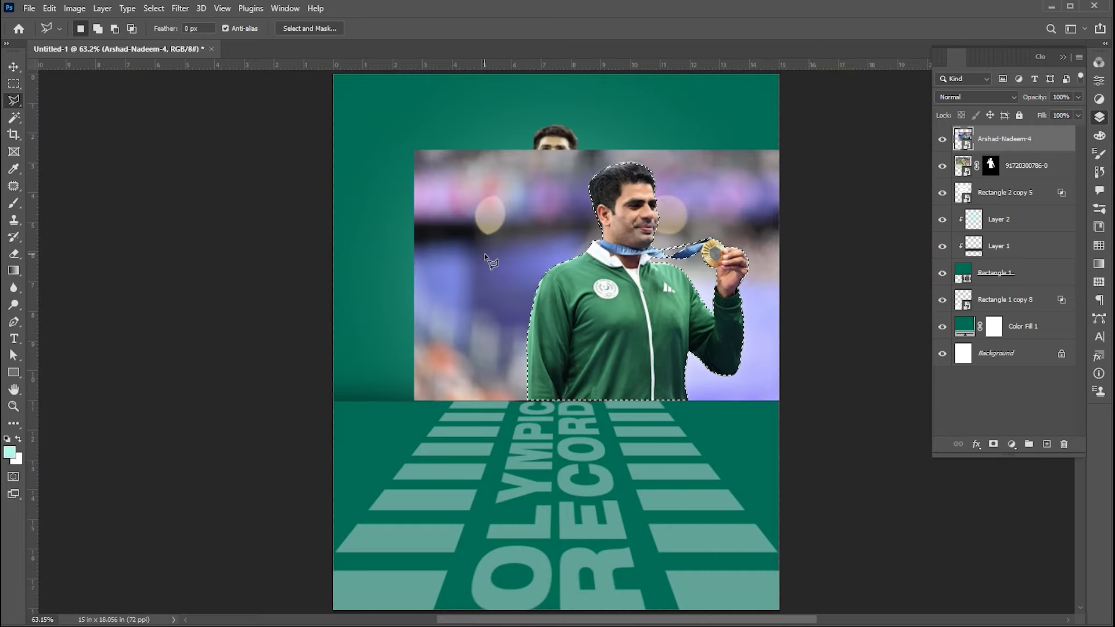
{"action": "left_click", "coordinate": [993, 444]}
{"action": "key", "text": "v"}
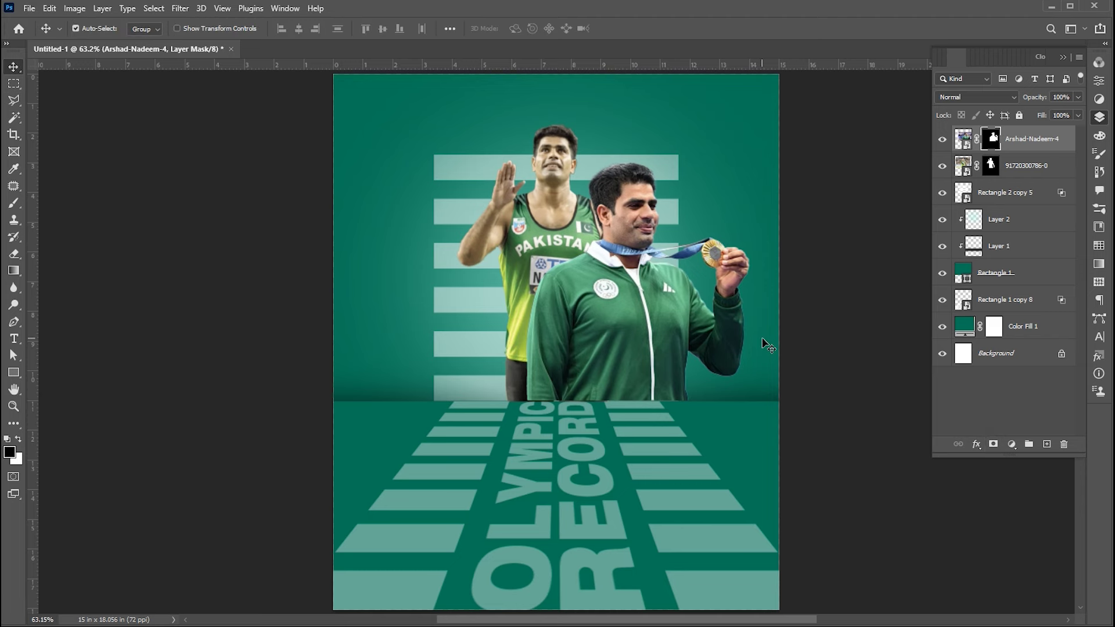
- Scale the medal athlete cut-out to about 82% and shift it left beside the rear athlete, keeping its base on the floor edge
{"action": "key", "text": "ctrl+t"}
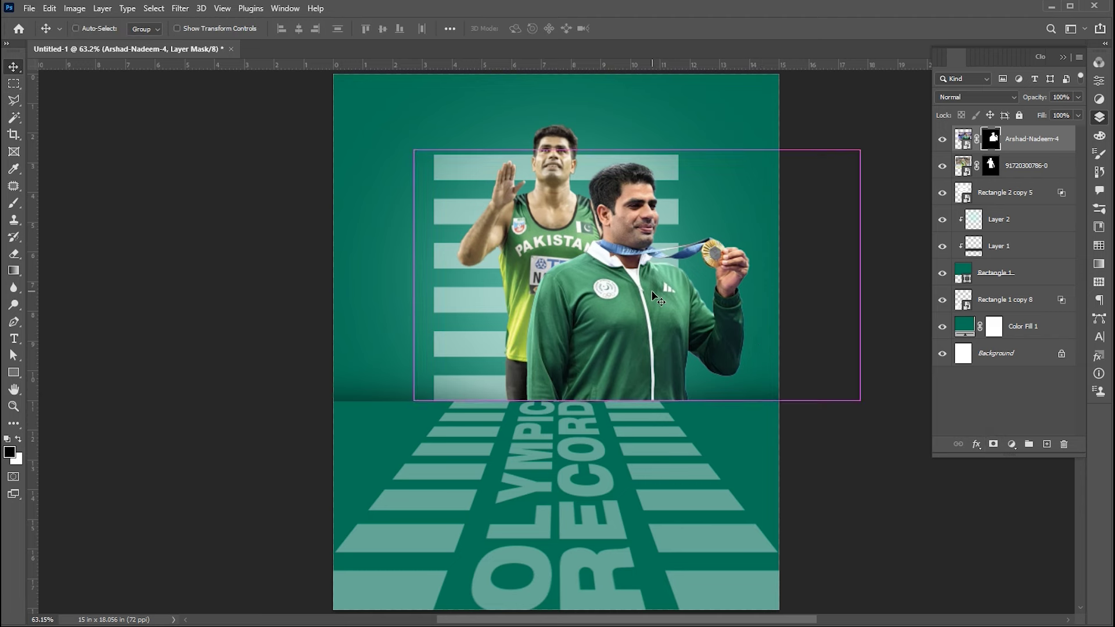
{"action": "left_click_drag", "start_coordinate": [414, 150], "coordinate": [494, 195]}
{"action": "left_click_drag", "start_coordinate": [738, 306], "coordinate": [696, 309]}
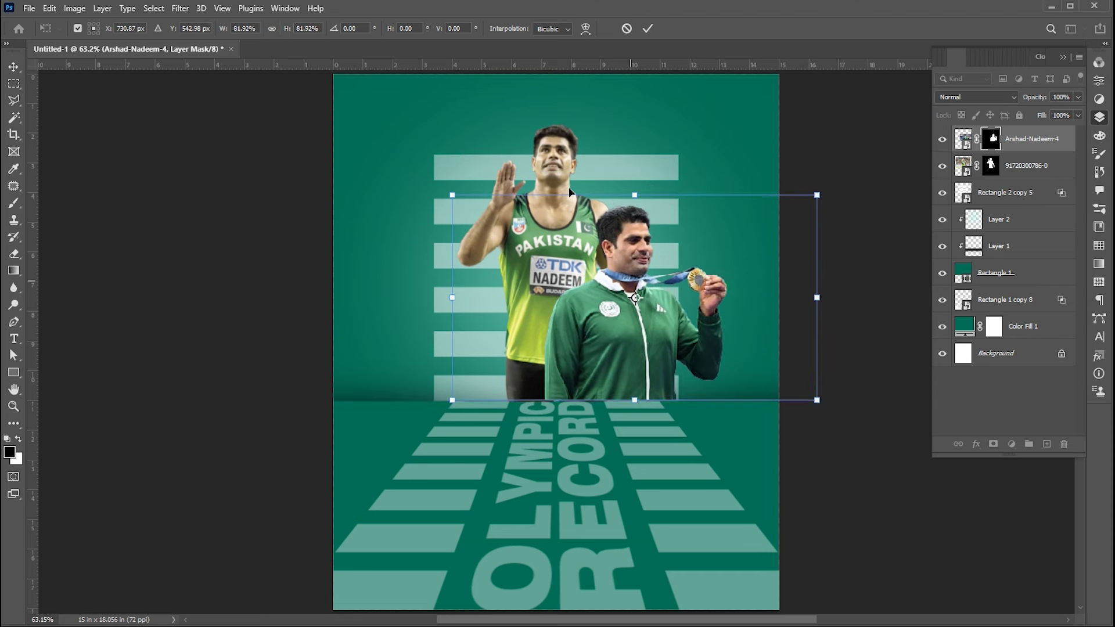
{"action": "key", "text": "Return"}
{"action": "left_click", "coordinate": [555, 173]}
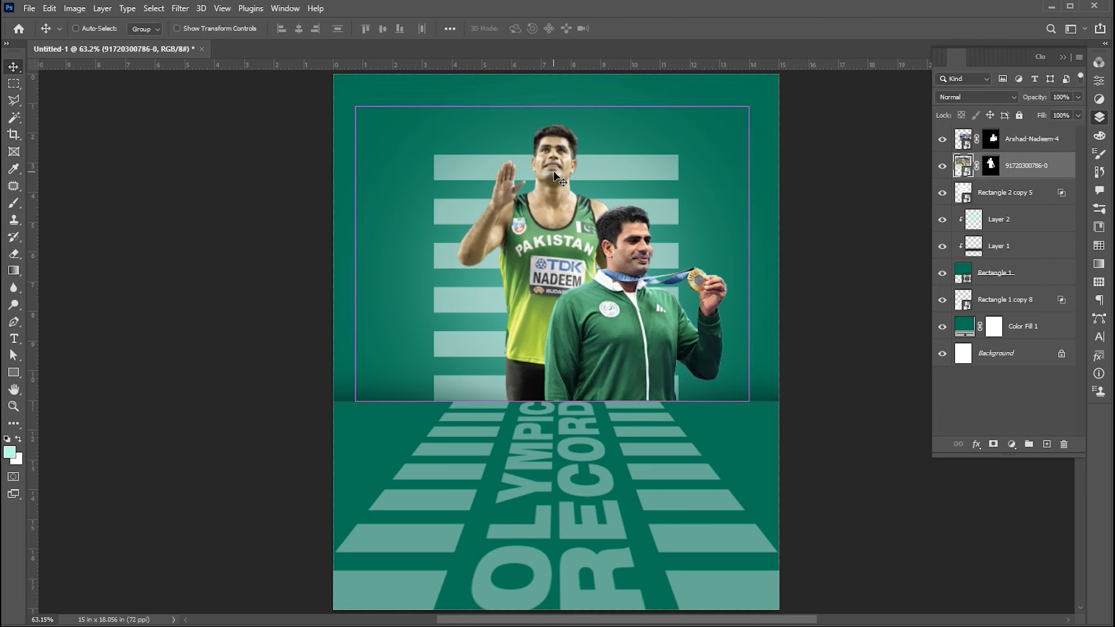
{"action": "key", "text": "ctrl+t"}
{"action": "left_click_drag", "start_coordinate": [751, 106], "coordinate": [757, 101]}
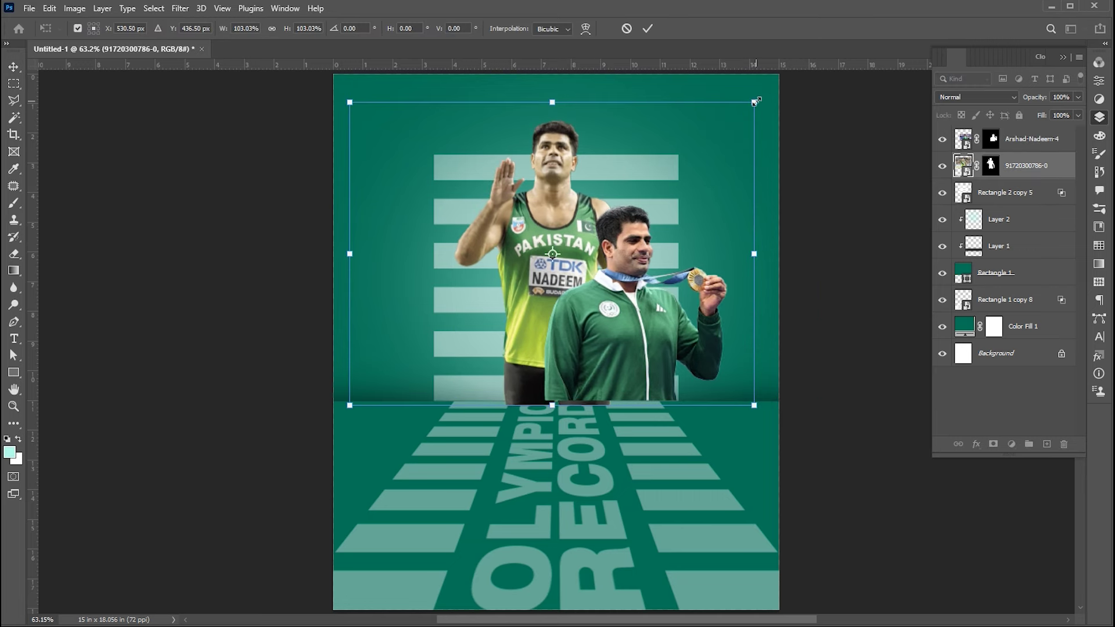
{"action": "key", "text": "ctrl+z"}
{"action": "key", "text": "Return"}
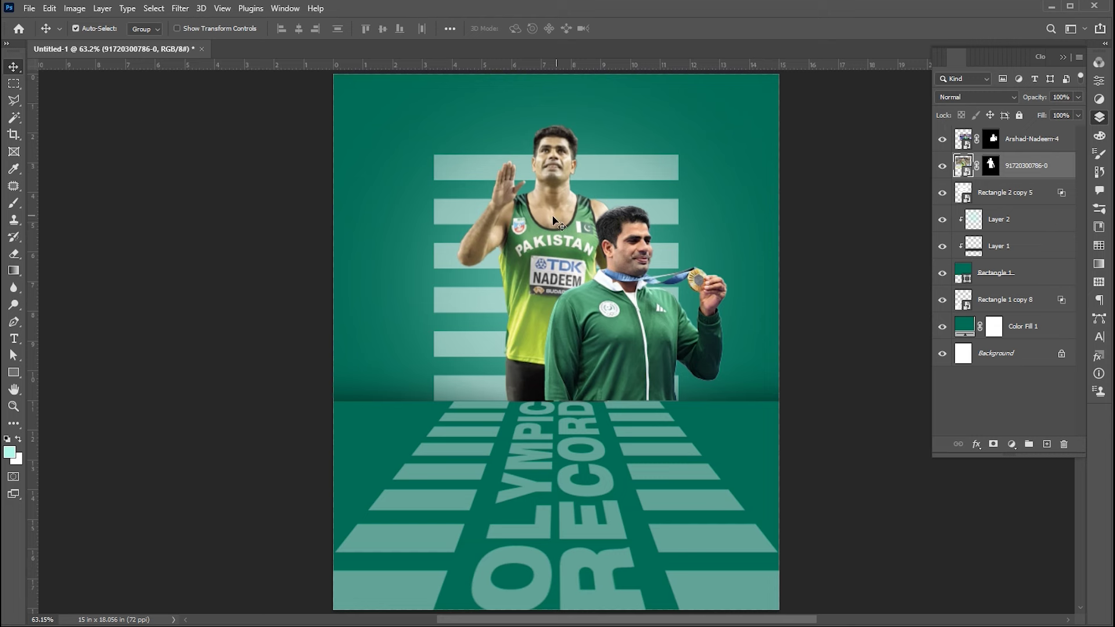
- Move the rear athlete cut-out slightly to the right, then select the medal athlete's layer
{"action": "left_click_drag", "start_coordinate": [591, 248], "coordinate": [595, 251]}
{"action": "left_click", "coordinate": [631, 294]}
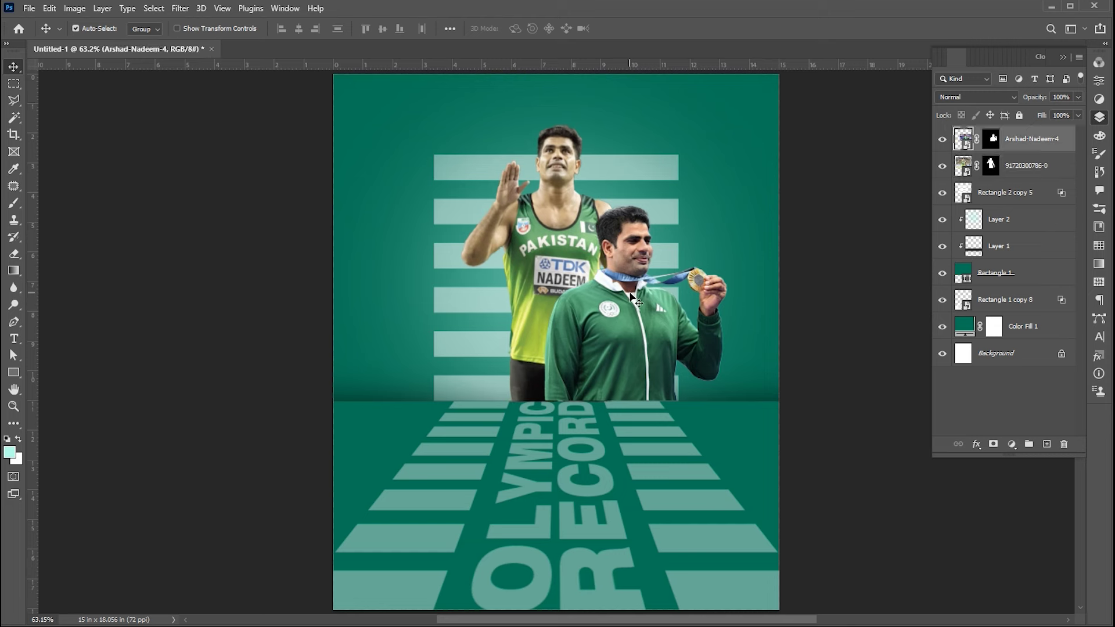
- Place the olympic-gold-medalist javelin photo as an embedded image on top and move it up and slightly left
{"action": "left_click", "coordinate": [29, 8]}
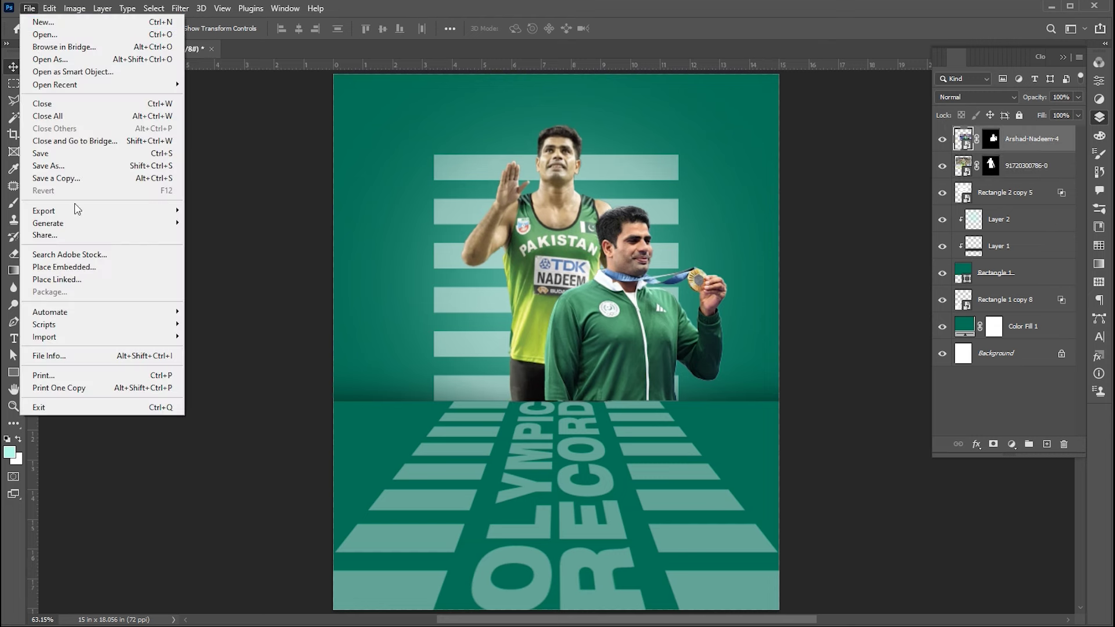
{"action": "left_click", "coordinate": [74, 267]}
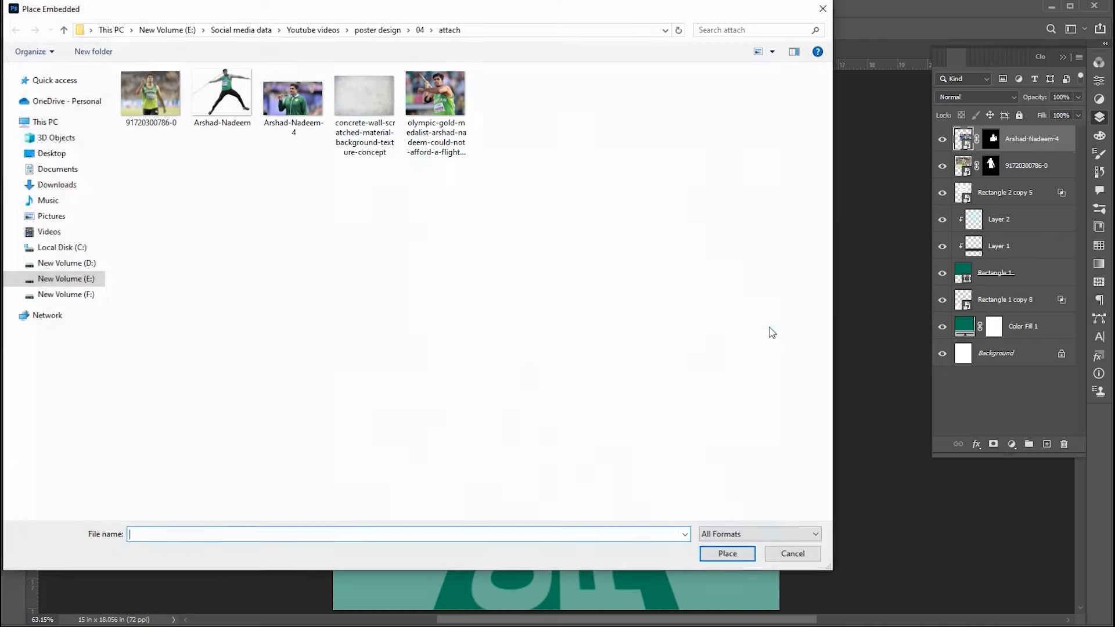
{"action": "left_click", "coordinate": [408, 91]}
{"action": "left_click", "coordinate": [727, 553]}
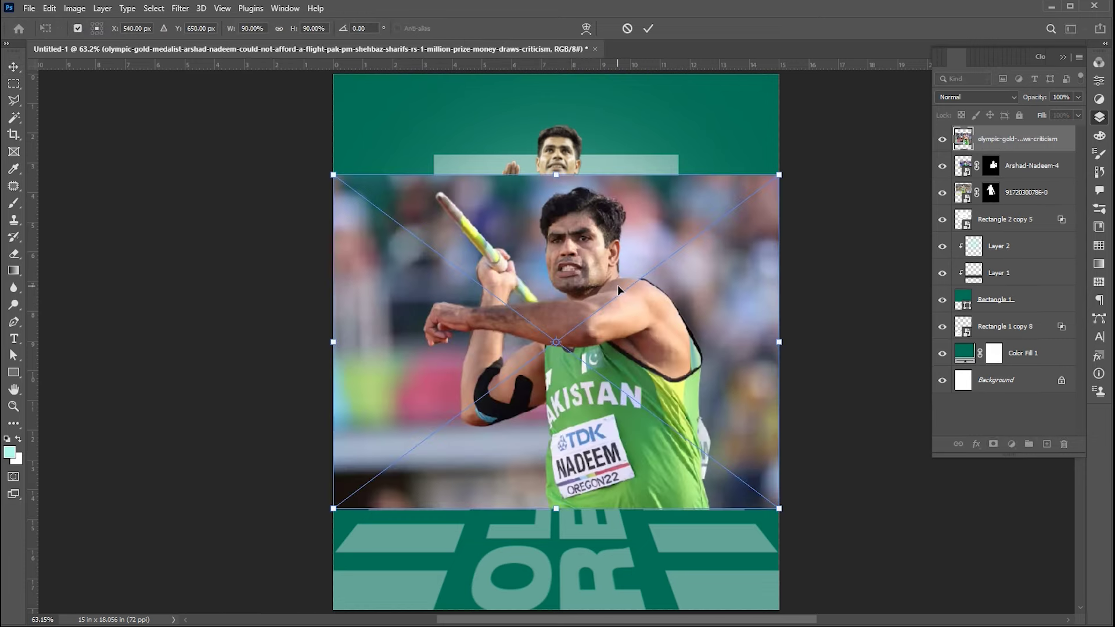
{"action": "left_click_drag", "start_coordinate": [618, 283], "coordinate": [597, 243]}
{"action": "key", "text": "Return"}
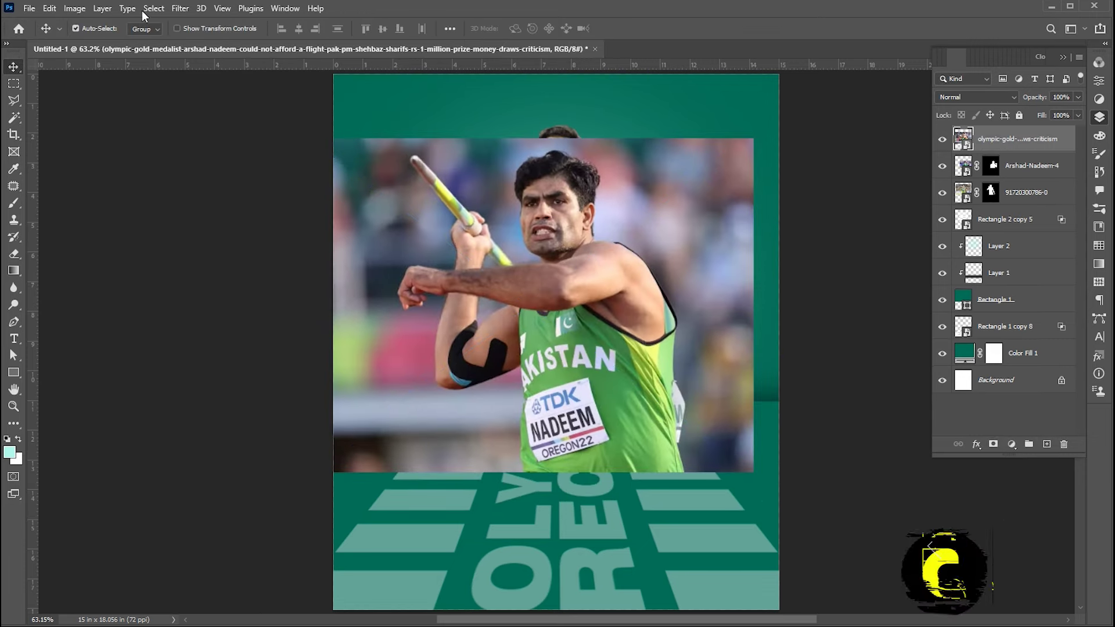
- Select the javelin photo's subject and subtract the background gap between the raised wrist, javelin and forearm with the Polygonal Lasso
{"action": "left_click", "coordinate": [154, 8]}
{"action": "left_click", "coordinate": [174, 160]}
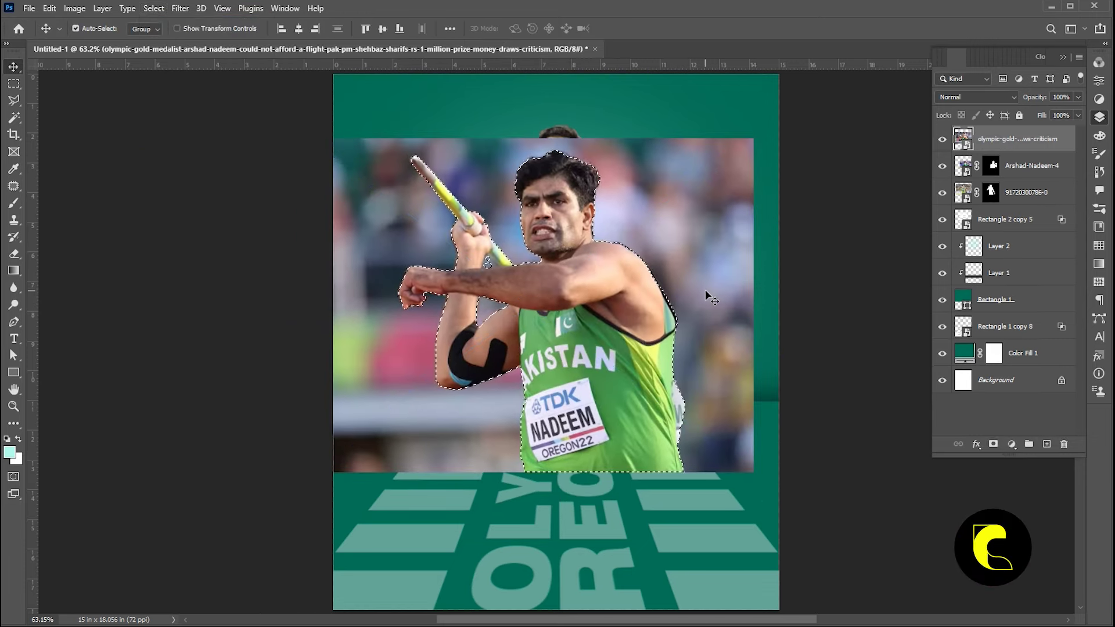
{"action": "key", "text": "z"}
{"action": "left_click_drag", "start_coordinate": [499, 282], "coordinate": [550, 409]}
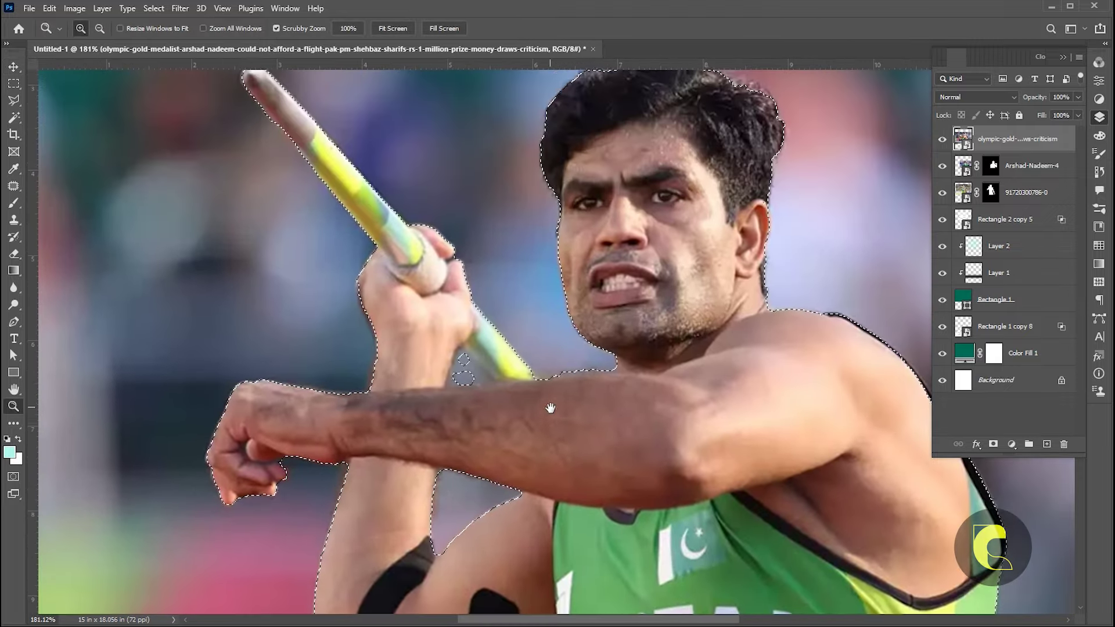
{"action": "left_click", "coordinate": [14, 101]}
{"action": "left_click", "coordinate": [466, 346], "text": "alt"}
{"action": "left_click", "coordinate": [492, 382]}
{"action": "left_click", "coordinate": [445, 388]}
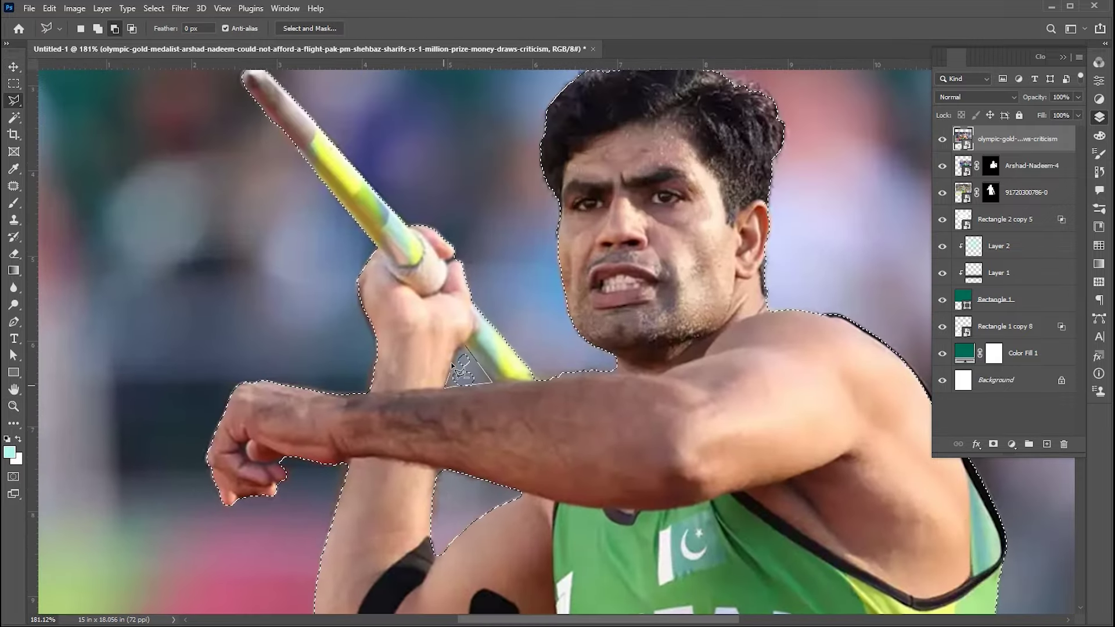
{"action": "left_click", "coordinate": [465, 353]}
- Add a layer mask to the javelin photo from the refined subject selection
{"action": "key", "text": "ctrl+0"}
{"action": "key", "text": "v"}
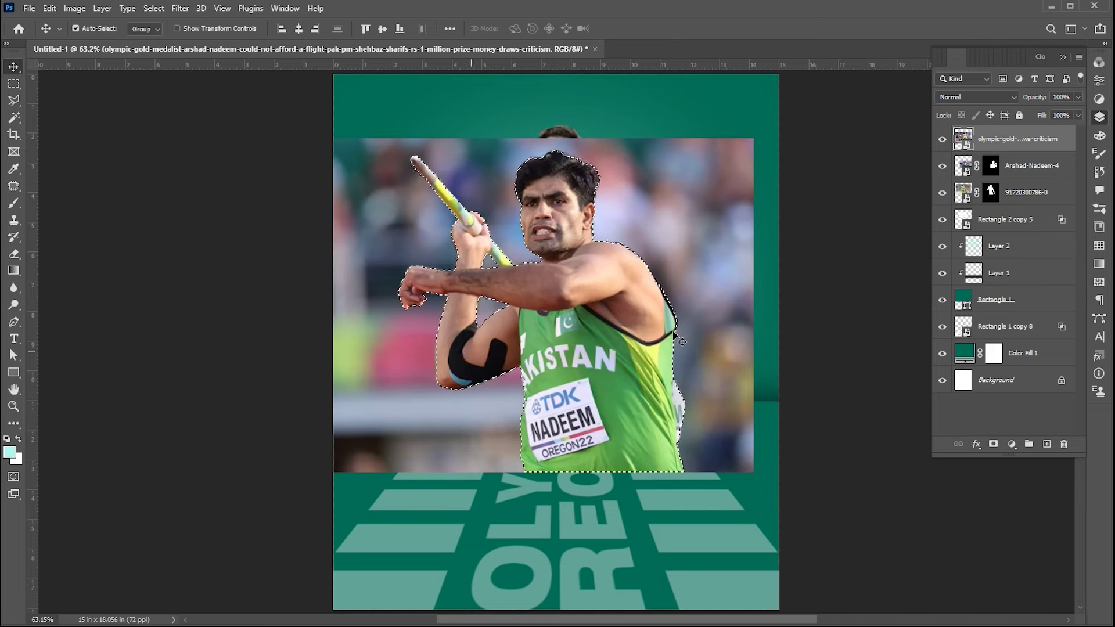
{"action": "left_click", "coordinate": [992, 445]}
- Scale the javelin thrower down to match the medal athlete's height and position it left of the rear athlete on the floor edge
{"action": "key", "text": "ctrl+t"}
{"action": "left_click_drag", "start_coordinate": [753, 138], "coordinate": [675, 197]}
{"action": "left_click_drag", "start_coordinate": [590, 276], "coordinate": [515, 258]}
{"action": "key", "text": "Return"}
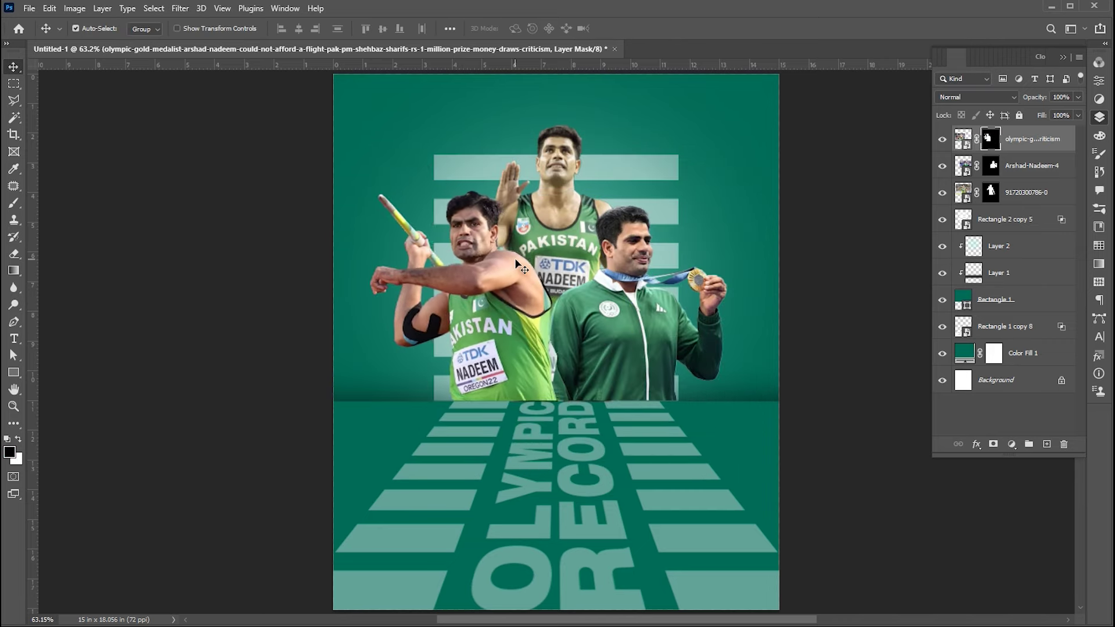
{"action": "key", "text": "ctrl+t"}
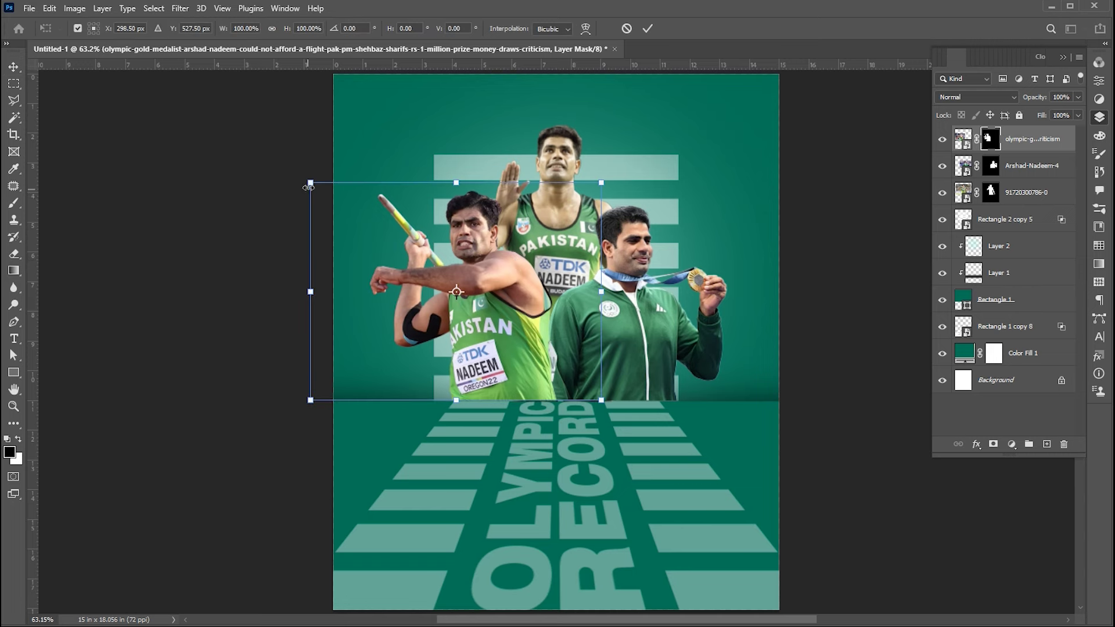
{"action": "left_click_drag", "start_coordinate": [308, 184], "coordinate": [331, 197]}
{"action": "left_click_drag", "start_coordinate": [527, 274], "coordinate": [530, 276]}
{"action": "key", "text": "Return"}
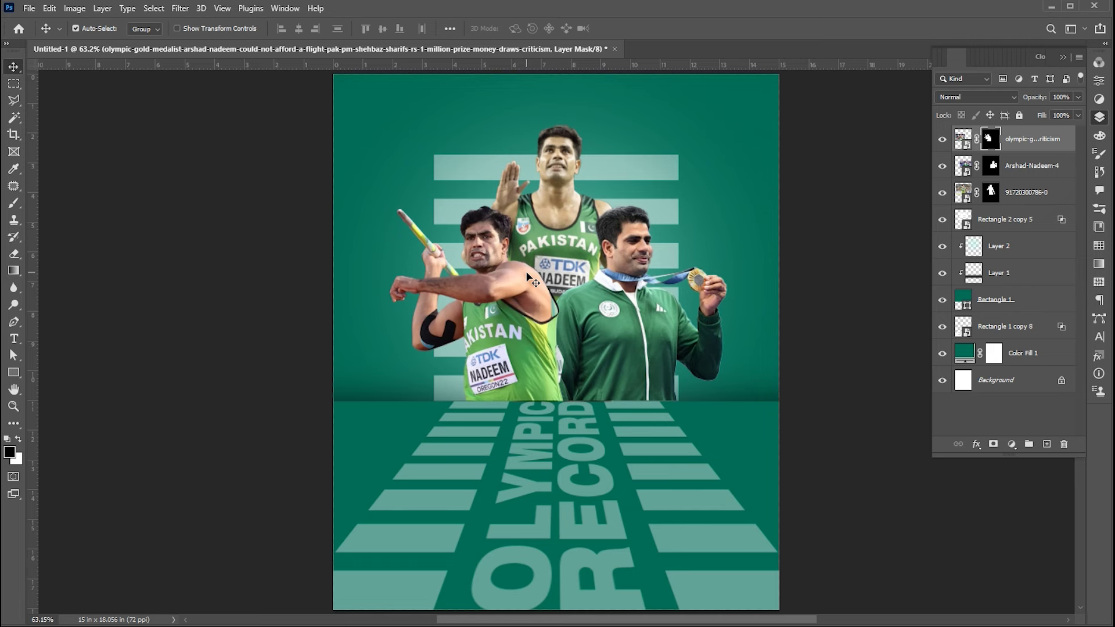
- Convert the three masked athlete layers into one smart object and open its contents for editing
{"action": "left_click", "coordinate": [1058, 192], "text": "shift"}
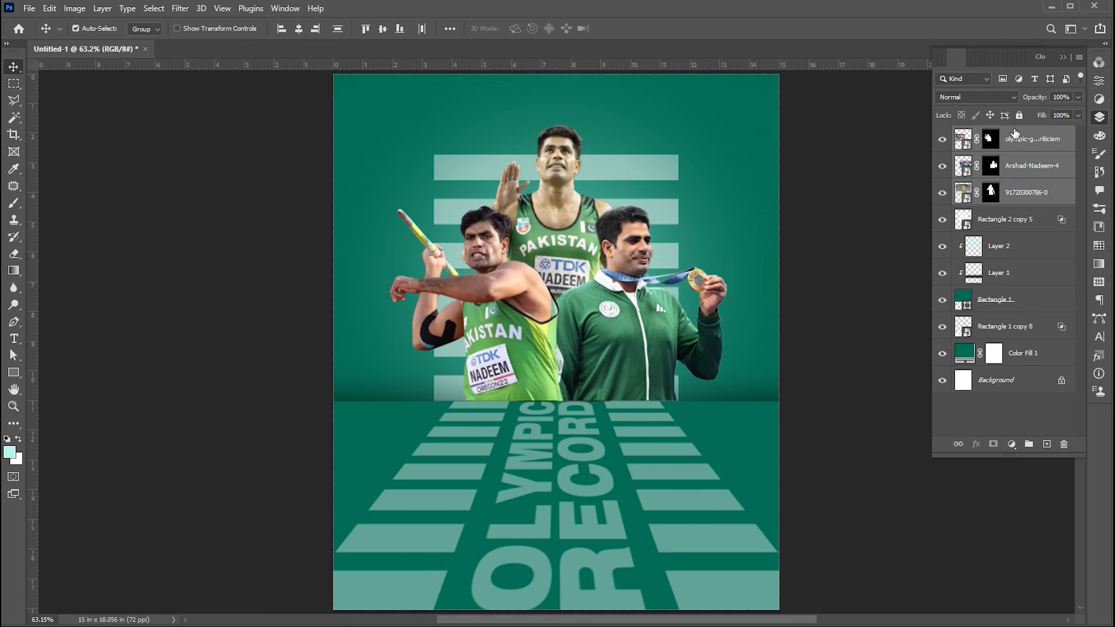
{"action": "right_click", "coordinate": [1015, 133]}
{"action": "left_click", "coordinate": [1043, 198]}
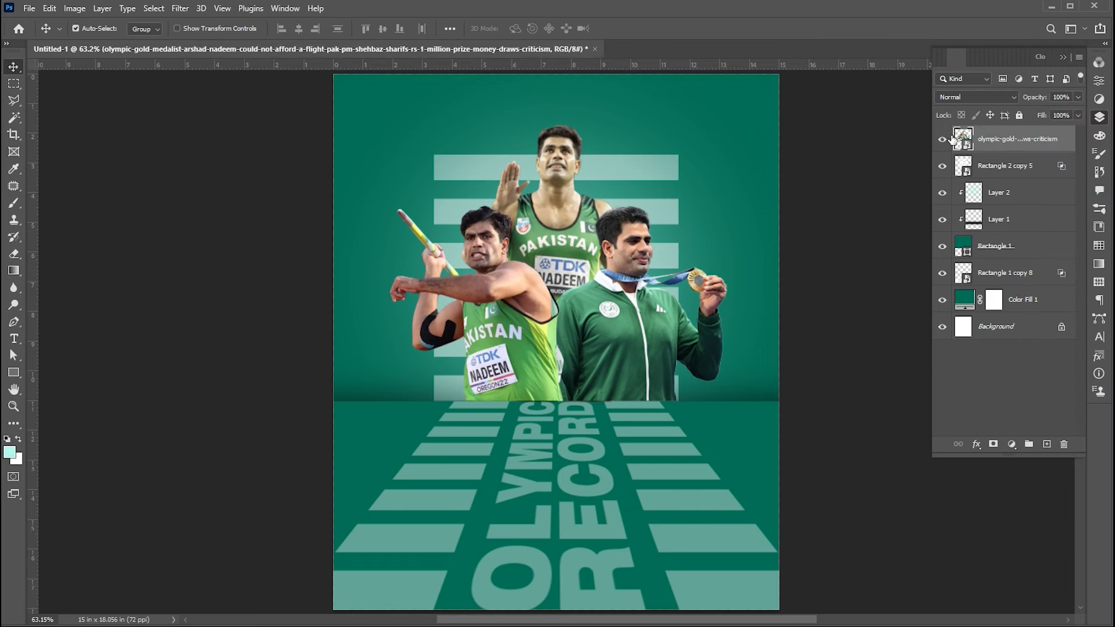
{"action": "double_click", "coordinate": [962, 139]}
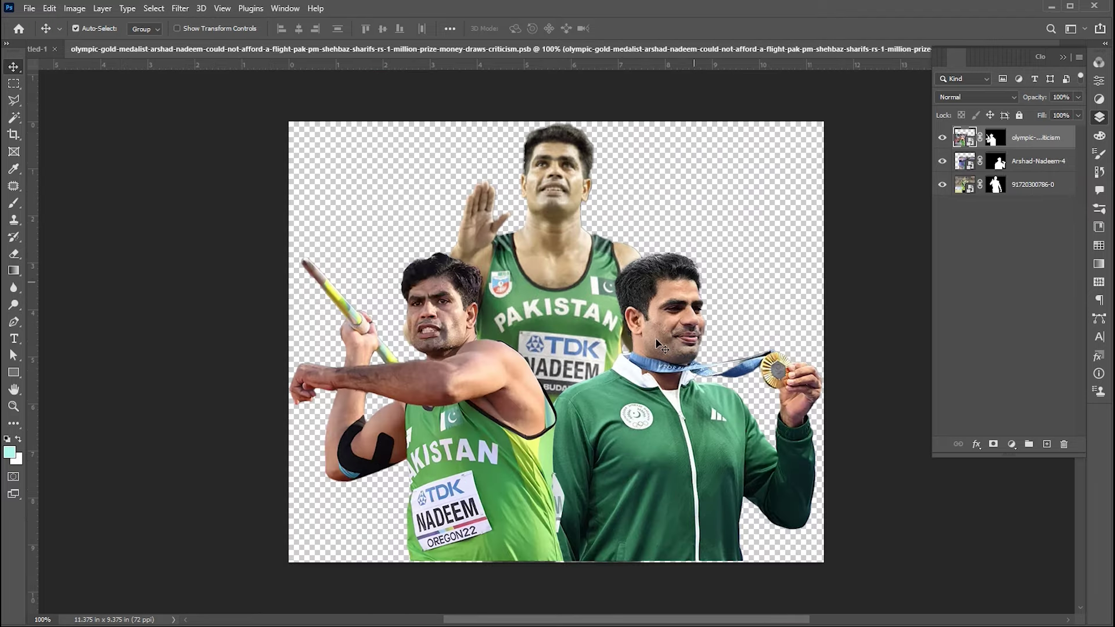
- Add a Black & White adjustment layer above the three athlete photos with Reds at -9
{"action": "left_click", "coordinate": [1033, 404]}
{"action": "left_click", "coordinate": [1040, 144]}
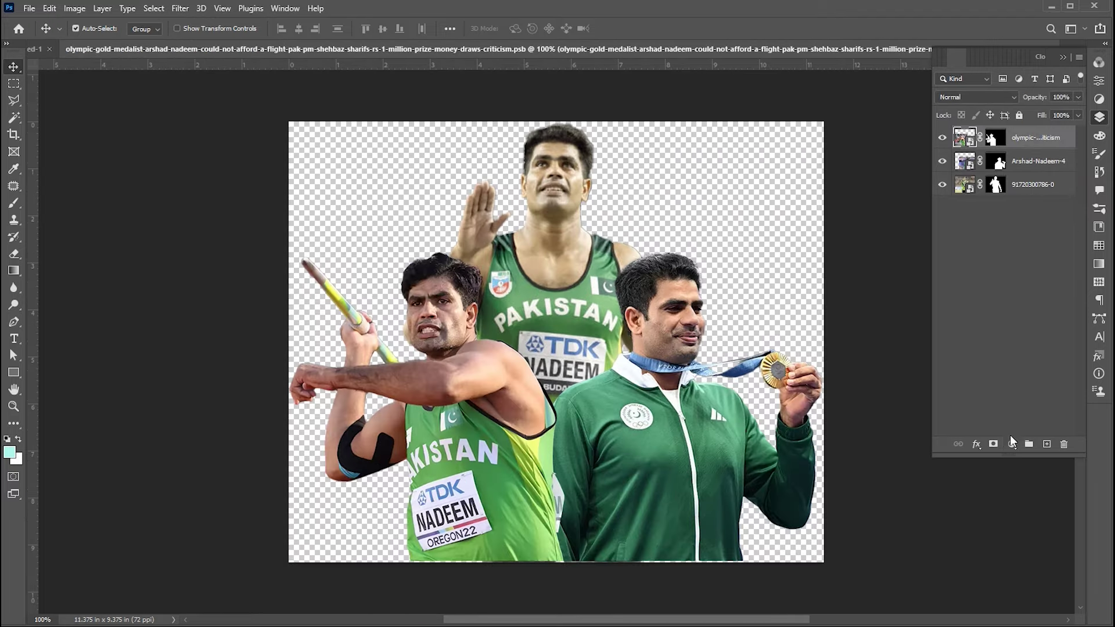
{"action": "left_click", "coordinate": [1011, 444]}
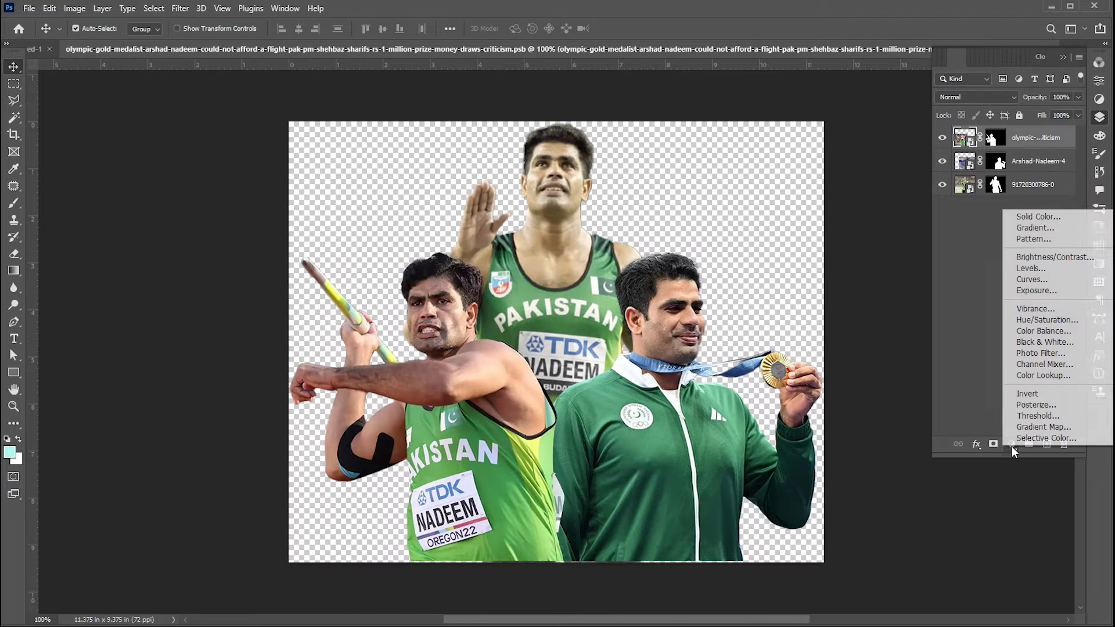
{"action": "left_click", "coordinate": [1040, 343]}
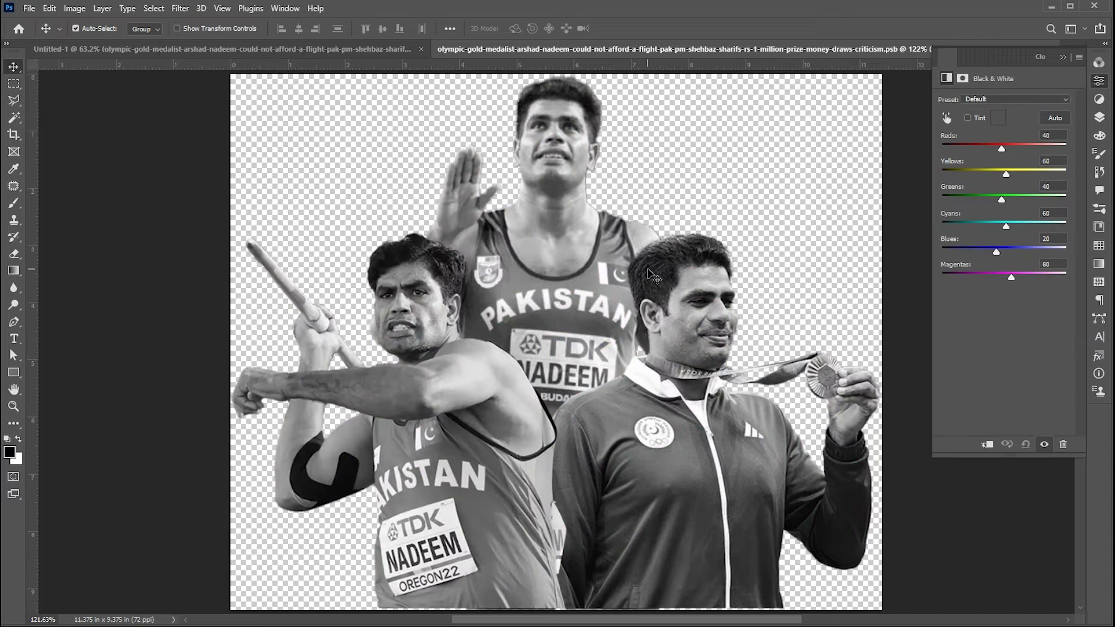
{"action": "left_click_drag", "start_coordinate": [1001, 148], "coordinate": [991, 151]}
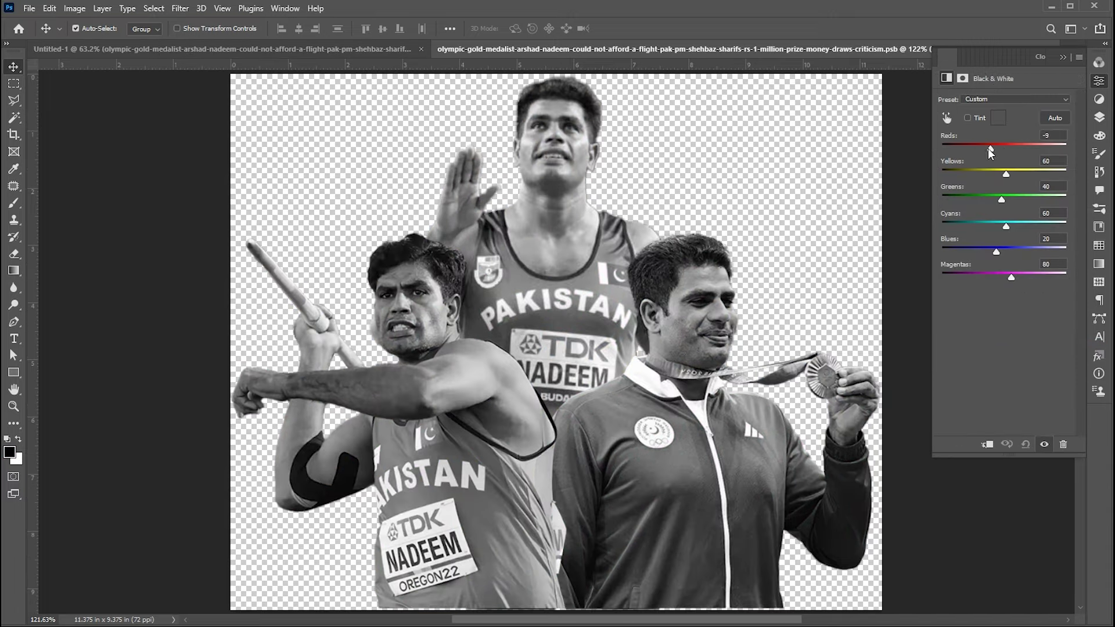
{"action": "left_click", "coordinate": [1067, 61]}
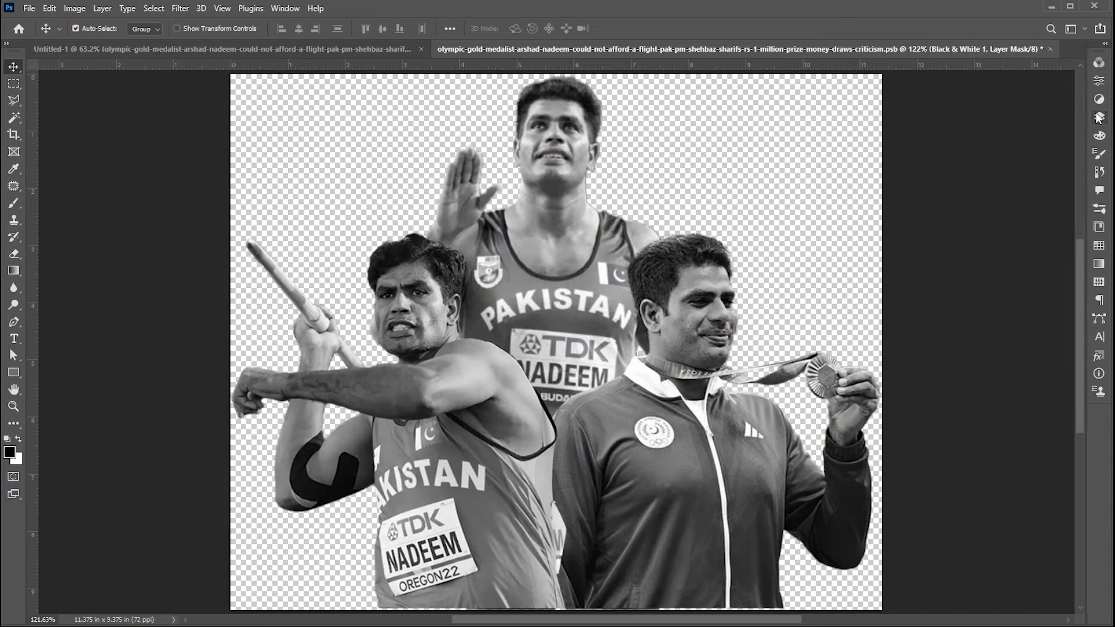
{"action": "left_click", "coordinate": [1099, 116]}
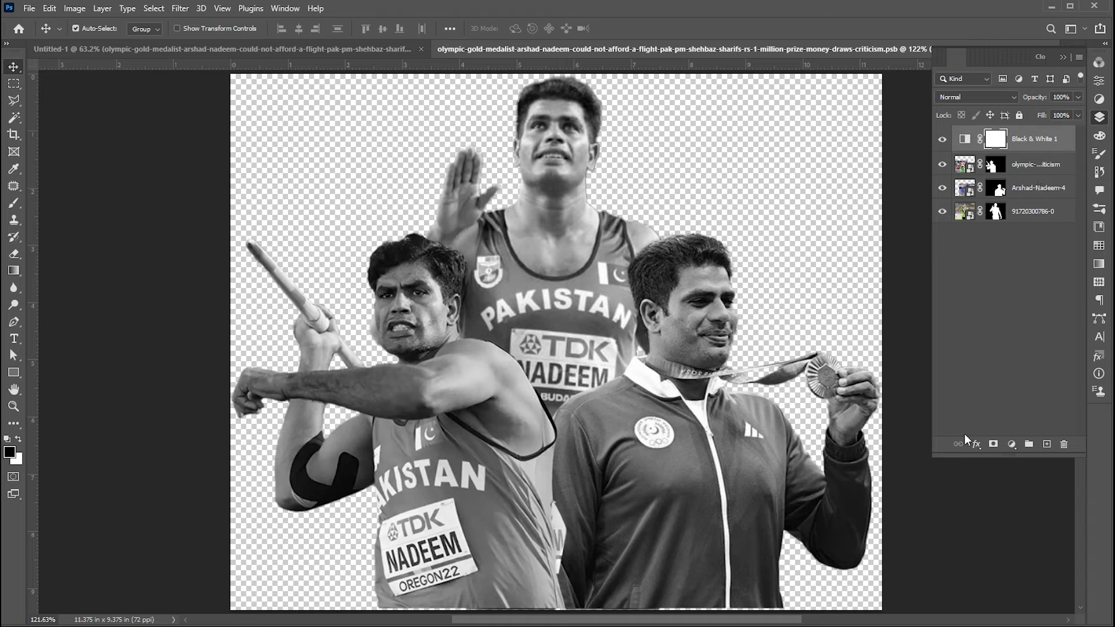
- Mask the Black & White adjustment over the rear athlete's upper jersey, crest and flag, using a 16 px black brush at 100% flow
{"action": "key", "text": "b"}
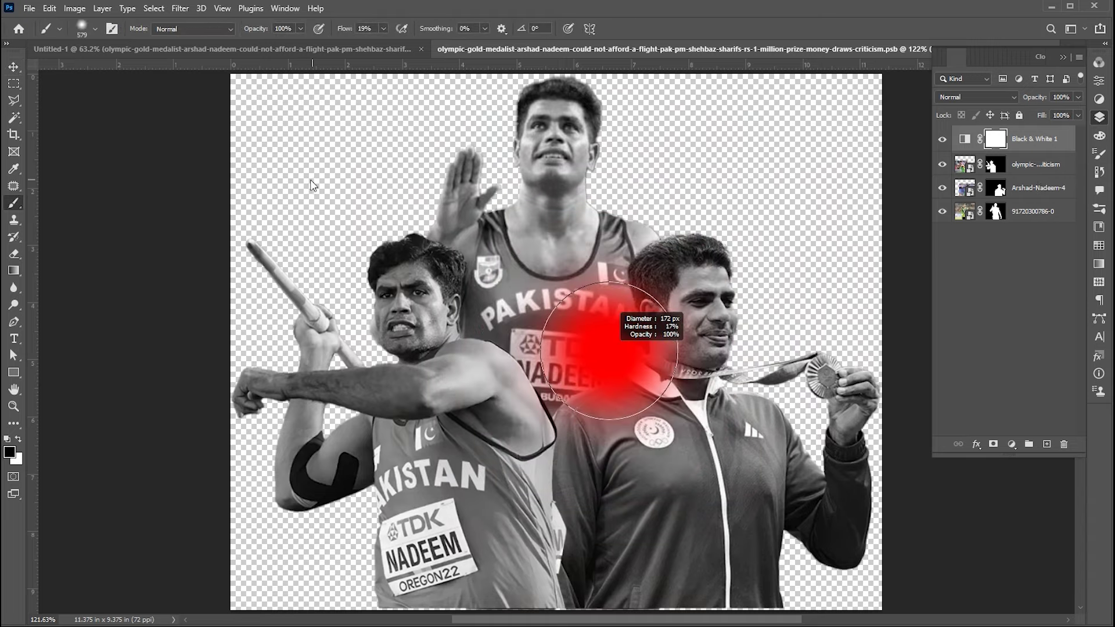
{"action": "left_click_drag", "start_coordinate": [310, 180], "coordinate": [263, 187]}
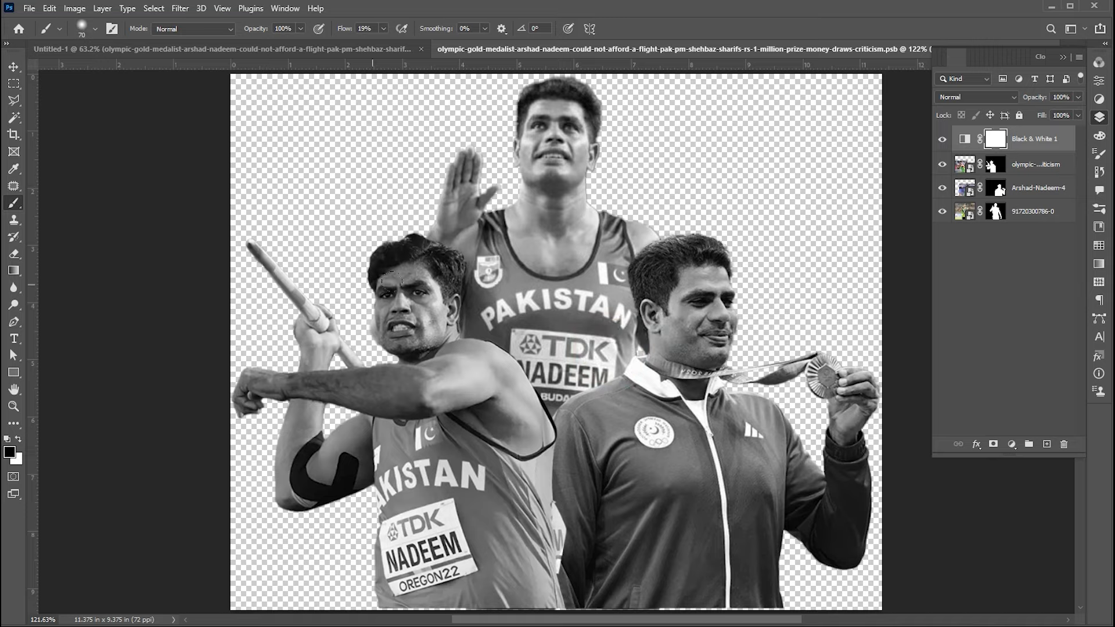
{"action": "key", "text": "z"}
{"action": "left_click_drag", "start_coordinate": [482, 245], "coordinate": [559, 263]}
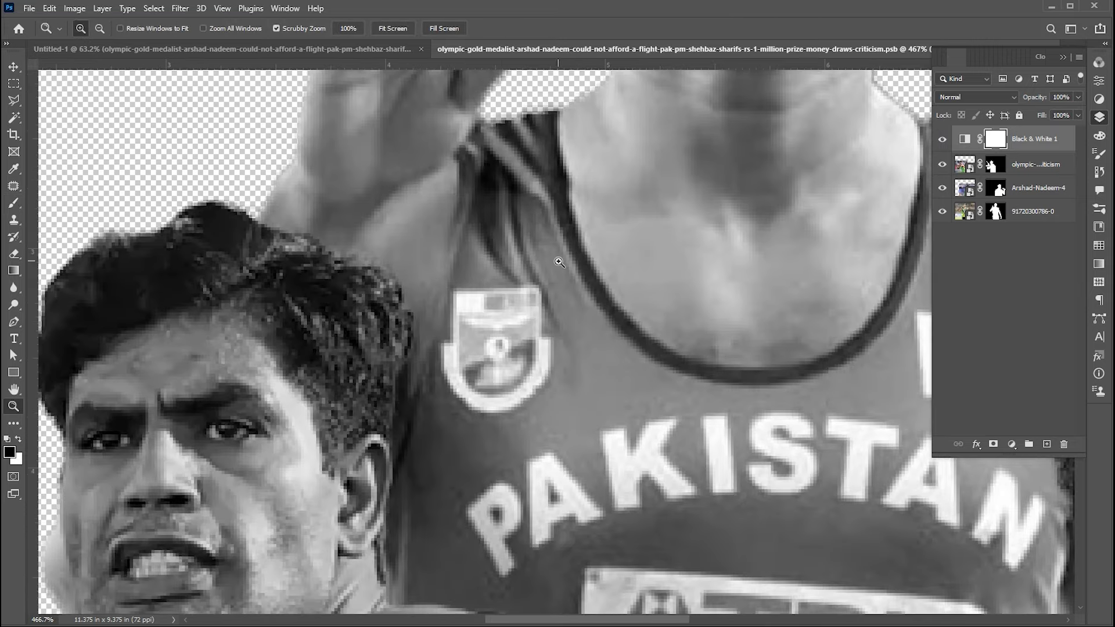
{"action": "key", "text": "b"}
{"action": "left_click_drag", "start_coordinate": [485, 175], "coordinate": [494, 266]}
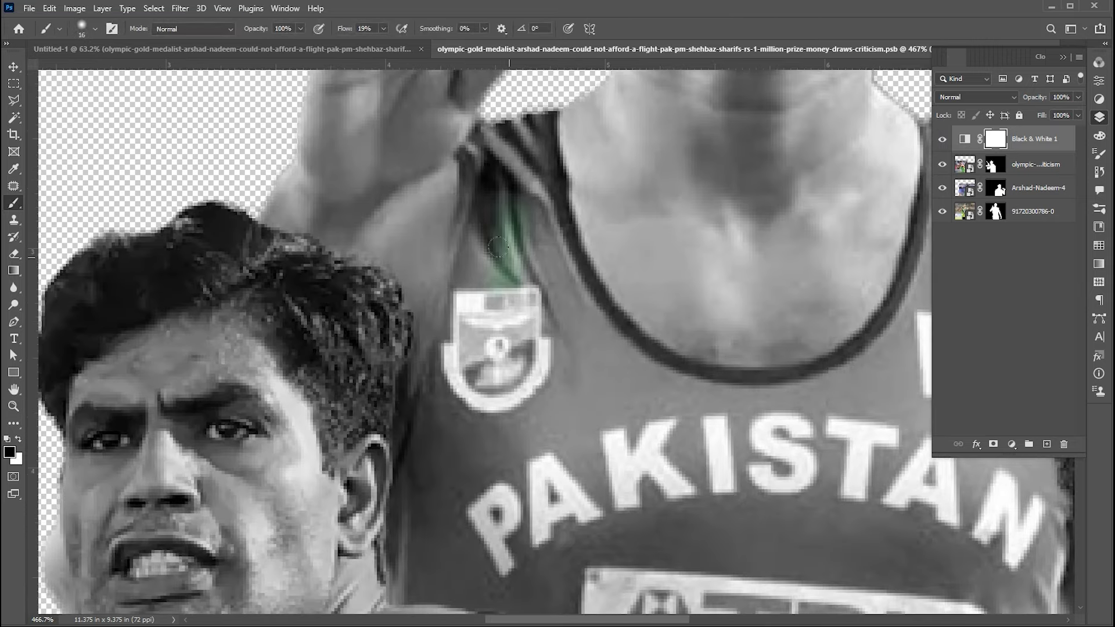
{"action": "left_click", "coordinate": [383, 29]}
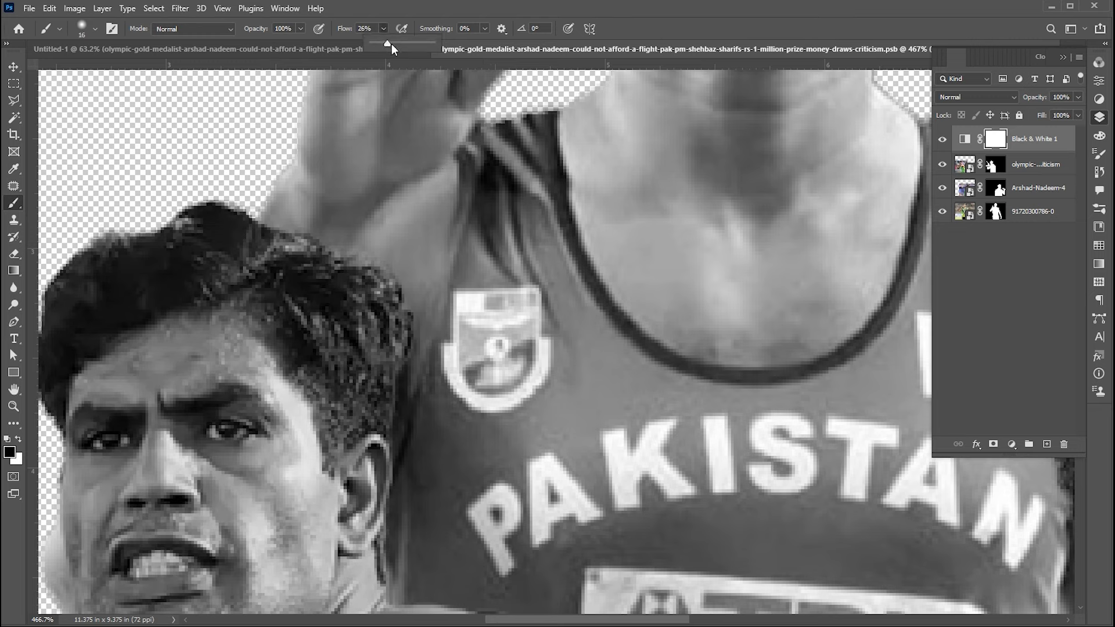
{"action": "mouse_move", "coordinate": [533, 248]}
{"action": "left_mouse_down"}
{"action": "mouse_move", "coordinate": [502, 292]}
{"action": "mouse_move", "coordinate": [481, 223]}
{"action": "left_mouse_up"}
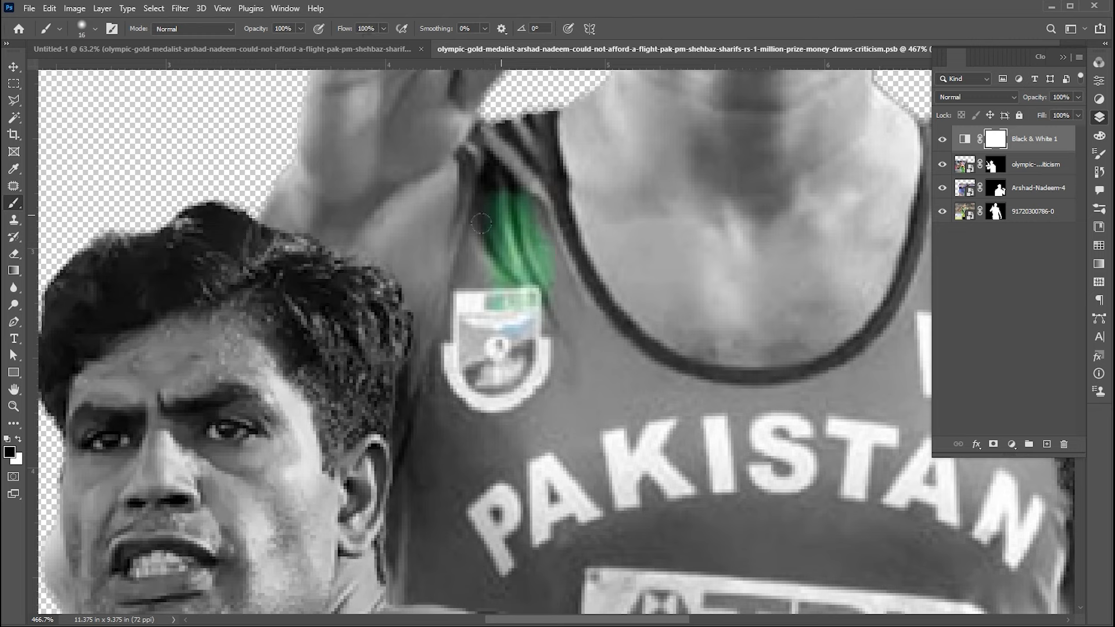
{"action": "mouse_move", "coordinate": [496, 117]}
{"action": "left_mouse_down"}
{"action": "mouse_move", "coordinate": [401, 575]}
{"action": "mouse_move", "coordinate": [566, 302]}
{"action": "left_mouse_up"}
{"action": "mouse_move", "coordinate": [596, 343]}
{"action": "left_mouse_down"}
{"action": "mouse_move", "coordinate": [484, 351]}
{"action": "mouse_move", "coordinate": [642, 408]}
{"action": "mouse_move", "coordinate": [825, 212]}
{"action": "left_mouse_up"}
{"action": "mouse_move", "coordinate": [826, 212]}
{"action": "left_mouse_down"}
{"action": "mouse_move", "coordinate": [656, 249]}
{"action": "mouse_move", "coordinate": [731, 343]}
{"action": "mouse_move", "coordinate": [615, 462]}
{"action": "left_mouse_up"}
{"action": "left_click_drag", "start_coordinate": [615, 462], "coordinate": [667, 233]}
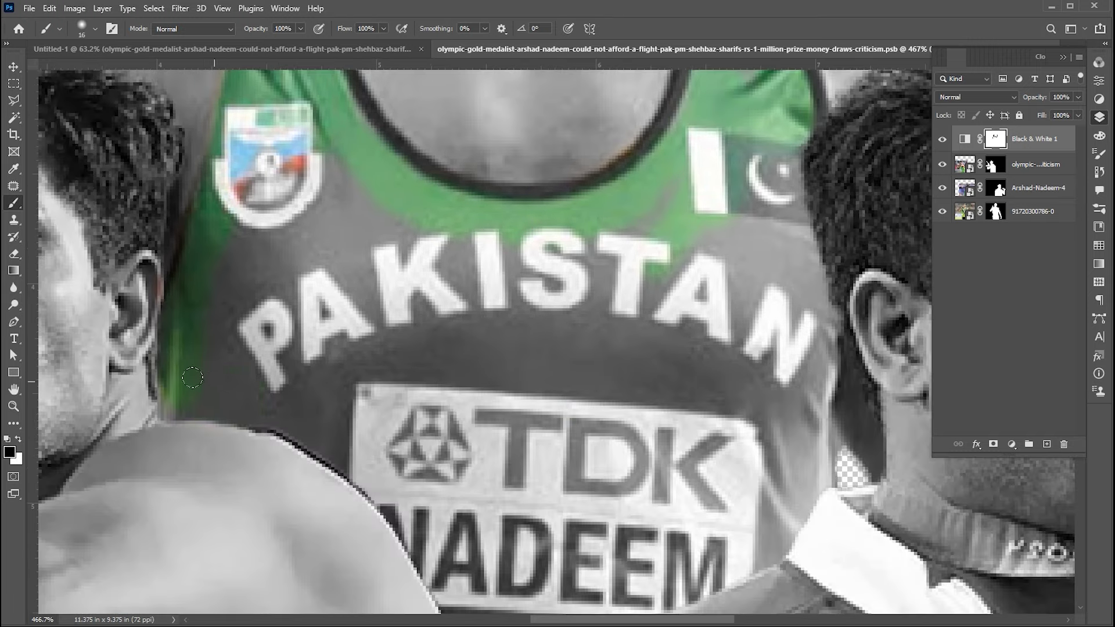
- Restore the colour along the sides of the rear athlete's jersey and around the bib with a smaller brush on the adjustment mask
{"action": "mouse_move", "coordinate": [192, 377]}
{"action": "left_mouse_down"}
{"action": "mouse_move", "coordinate": [354, 451]}
{"action": "mouse_move", "coordinate": [354, 348]}
{"action": "mouse_move", "coordinate": [334, 310]}
{"action": "left_mouse_up"}
{"action": "mouse_move", "coordinate": [443, 532]}
{"action": "left_mouse_down"}
{"action": "mouse_move", "coordinate": [462, 479]}
{"action": "mouse_move", "coordinate": [445, 548]}
{"action": "mouse_move", "coordinate": [453, 520]}
{"action": "left_mouse_up"}
{"action": "key", "text": "ctrl+z"}
{"action": "key", "text": "bracketleft"}
{"action": "key", "text": "bracketleft"}
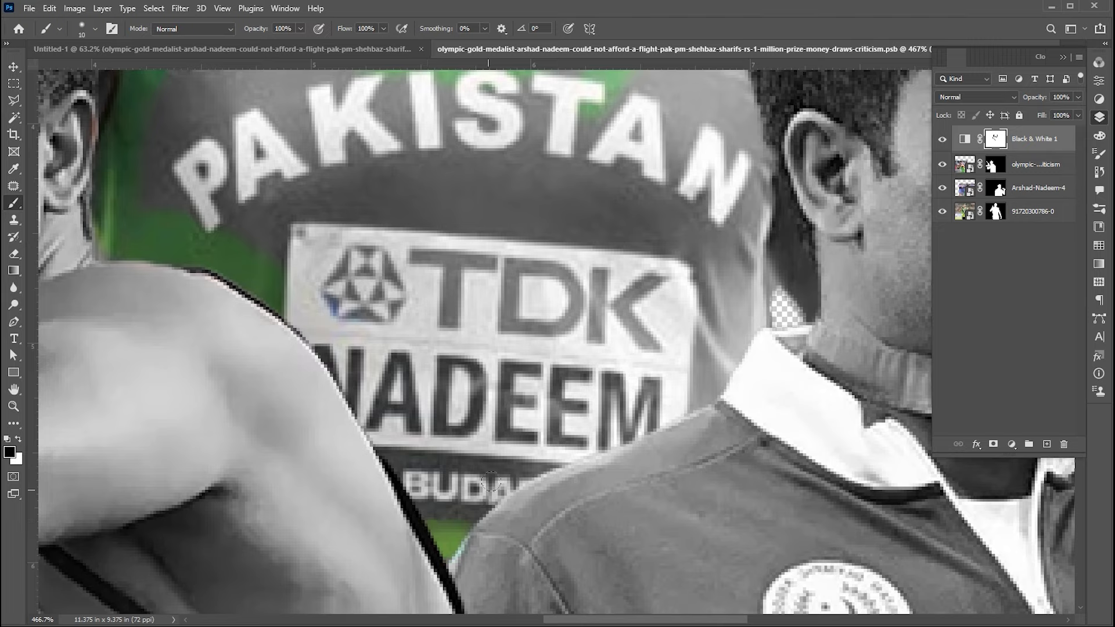
{"action": "mouse_move", "coordinate": [697, 400]}
{"action": "left_mouse_down"}
{"action": "mouse_move", "coordinate": [758, 308]}
{"action": "mouse_move", "coordinate": [615, 465]}
{"action": "left_mouse_up"}
{"action": "mouse_move", "coordinate": [616, 462]}
{"action": "left_mouse_down"}
{"action": "mouse_move", "coordinate": [609, 361]}
{"action": "mouse_move", "coordinate": [554, 471]}
{"action": "left_mouse_up"}
{"action": "mouse_move", "coordinate": [557, 464]}
{"action": "left_mouse_down"}
{"action": "mouse_move", "coordinate": [537, 347]}
{"action": "mouse_move", "coordinate": [348, 406]}
{"action": "mouse_move", "coordinate": [447, 174]}
{"action": "left_mouse_up"}
- Restore the colour of the rear athlete's TDK bib, PAKISTAN lettering and remaining grey jersey areas with a 30 px brush
{"action": "key", "text": "bracketright"}
{"action": "key", "text": "bracketright"}
{"action": "key", "text": "bracketright"}
{"action": "key", "text": "bracketright"}
{"action": "left_click_drag", "start_coordinate": [493, 340], "coordinate": [267, 328]}
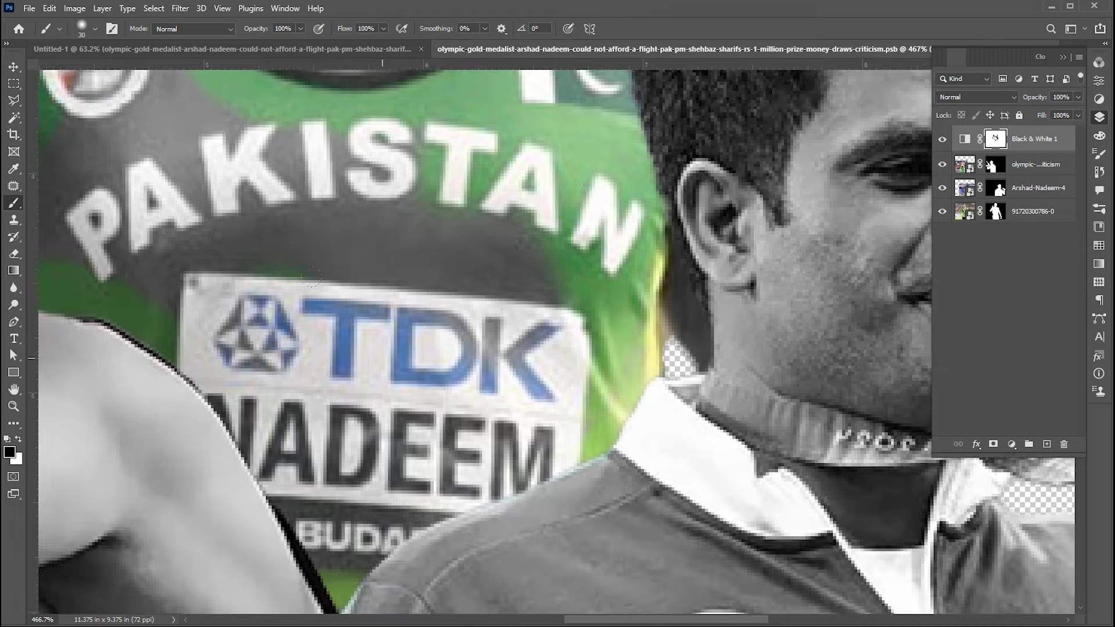
{"action": "left_click_drag", "start_coordinate": [349, 270], "coordinate": [290, 267]}
{"action": "left_click_drag", "start_coordinate": [230, 290], "coordinate": [374, 407]}
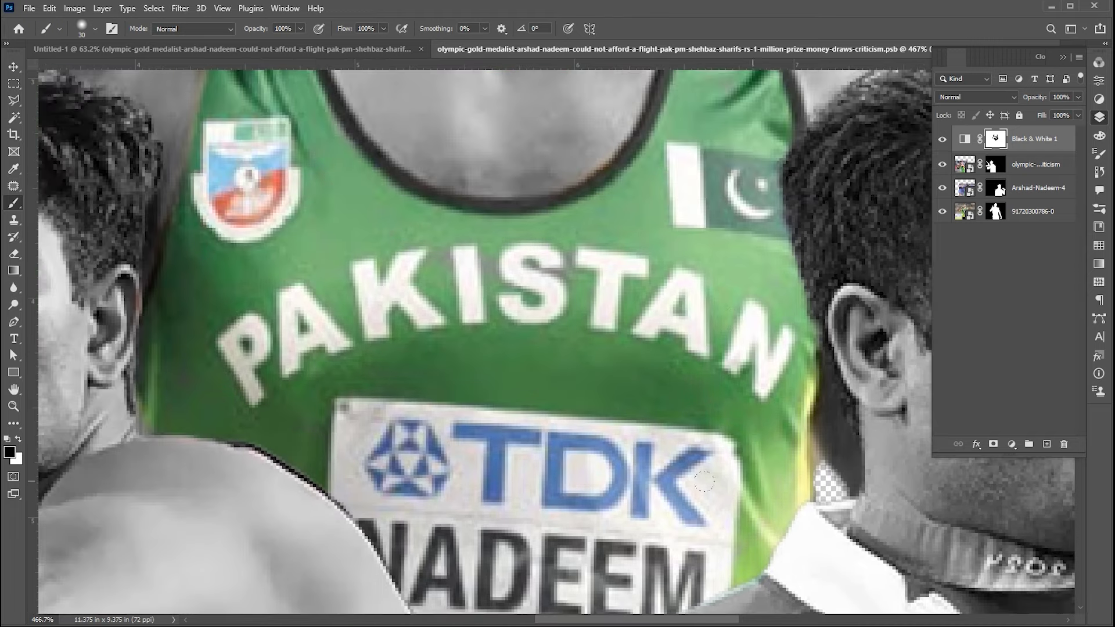
- Nudge the three athlete photo layers down to close the gap along the bottom edge of the canvas
{"action": "key", "text": "ctrl+minus"}
{"action": "key", "text": "ctrl+minus"}
{"action": "key", "text": "ctrl+minus"}
{"action": "left_click_drag", "start_coordinate": [479, 389], "coordinate": [446, 93]}
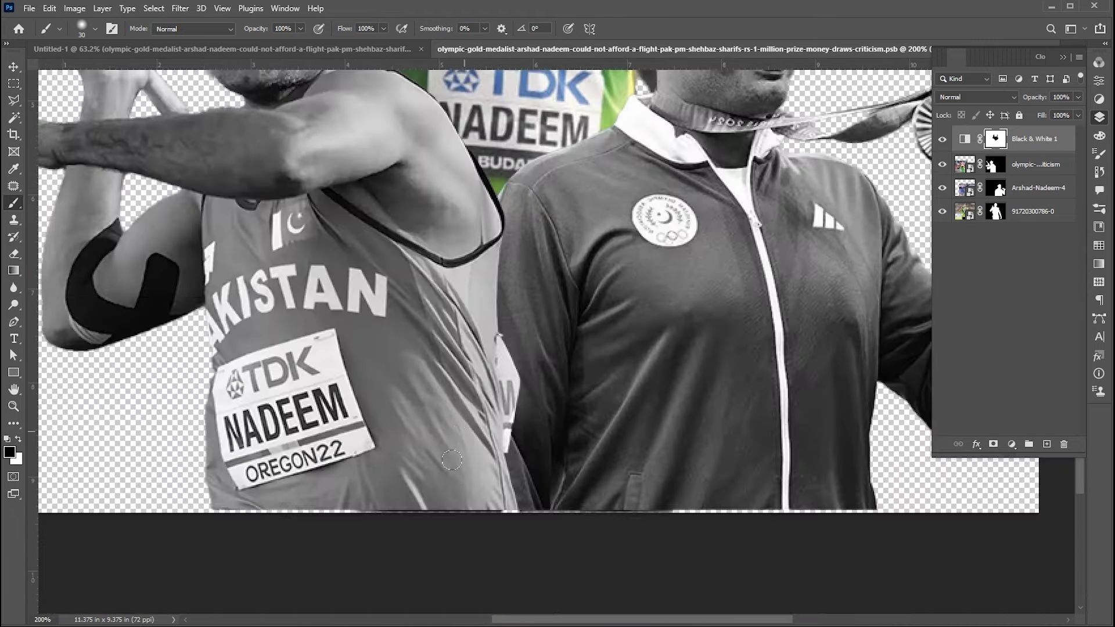
{"action": "left_click_drag", "start_coordinate": [397, 338], "coordinate": [400, 342], "text": "ctrl"}
{"action": "left_click", "coordinate": [1022, 231]}
{"action": "left_click", "coordinate": [1035, 193]}
{"action": "key", "text": "Down"}
{"action": "key", "text": "Down"}
{"action": "key", "text": "Down"}
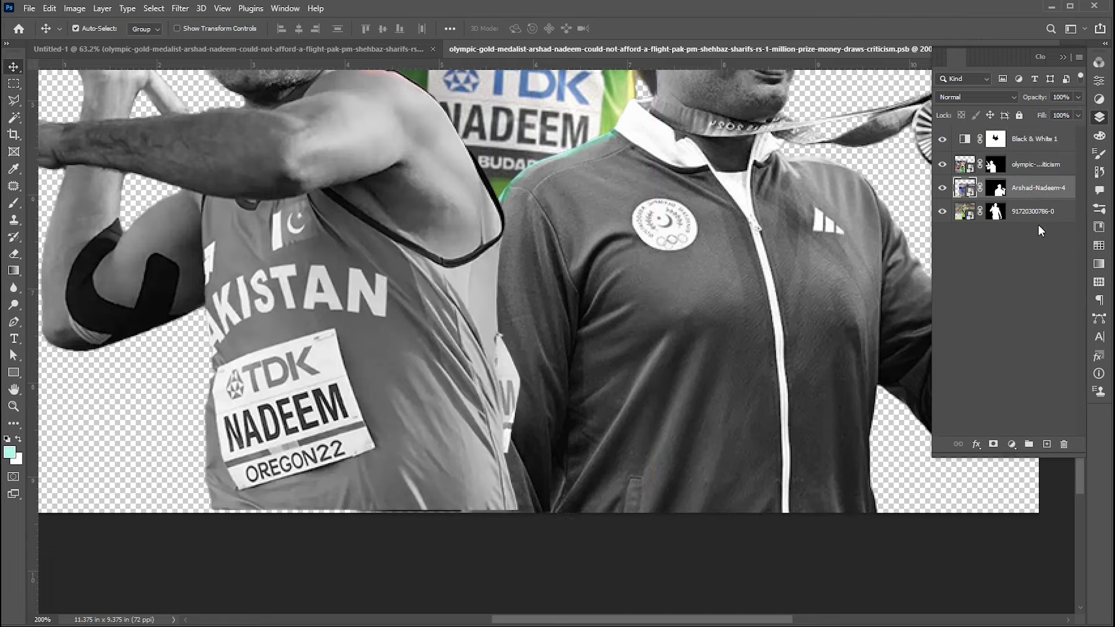
{"action": "left_click", "coordinate": [1040, 216]}
{"action": "key", "text": "Down"}
{"action": "key", "text": "Down"}
{"action": "left_click", "coordinate": [1022, 163]}
{"action": "key", "text": "Down"}
{"action": "key", "text": "Down"}
{"action": "key", "text": "Down"}
{"action": "key", "text": "Down"}
- Paint black on the Black & White mask over the javelin thrower's jersey and bib to bring back their colour
{"action": "scroll", "coordinate": [382, 357], "scroll_direction": "up", "scroll_amount": 3}
{"action": "key", "text": "b"}
{"action": "left_click", "coordinate": [996, 139]}
{"action": "mouse_move", "coordinate": [406, 452]}
{"action": "left_mouse_down"}
{"action": "mouse_move", "coordinate": [523, 421]}
{"action": "mouse_move", "coordinate": [564, 184]}
{"action": "left_mouse_up"}
{"action": "left_click_drag", "start_coordinate": [279, 471], "coordinate": [351, 403]}
{"action": "mouse_move", "coordinate": [197, 511]}
{"action": "left_mouse_down"}
{"action": "mouse_move", "coordinate": [273, 493]}
{"action": "mouse_move", "coordinate": [633, 488]}
{"action": "left_mouse_up"}
{"action": "left_click_drag", "start_coordinate": [281, 389], "coordinate": [371, 546]}
{"action": "mouse_move", "coordinate": [313, 407]}
{"action": "left_mouse_down"}
{"action": "mouse_move", "coordinate": [290, 326]}
{"action": "mouse_move", "coordinate": [273, 306]}
{"action": "mouse_move", "coordinate": [266, 244]}
{"action": "mouse_move", "coordinate": [334, 207]}
{"action": "mouse_move", "coordinate": [424, 197]}
{"action": "mouse_move", "coordinate": [662, 299]}
{"action": "left_mouse_up"}
- Fill in the remaining grey areas between the javelin thrower's chest lettering and bib with a 40 px brush on the mask
{"action": "key", "text": "bracketleft"}
{"action": "key", "text": "bracketleft"}
{"action": "key", "text": "bracketleft"}
{"action": "key", "text": "bracketleft"}
{"action": "key", "text": "bracketright"}
{"action": "key", "text": "bracketright"}
{"action": "key", "text": "bracketright"}
{"action": "mouse_move", "coordinate": [572, 308]}
{"action": "left_mouse_down"}
{"action": "mouse_move", "coordinate": [456, 250]}
{"action": "mouse_move", "coordinate": [316, 273]}
{"action": "left_mouse_up"}
{"action": "left_click_drag", "start_coordinate": [474, 315], "coordinate": [468, 231]}
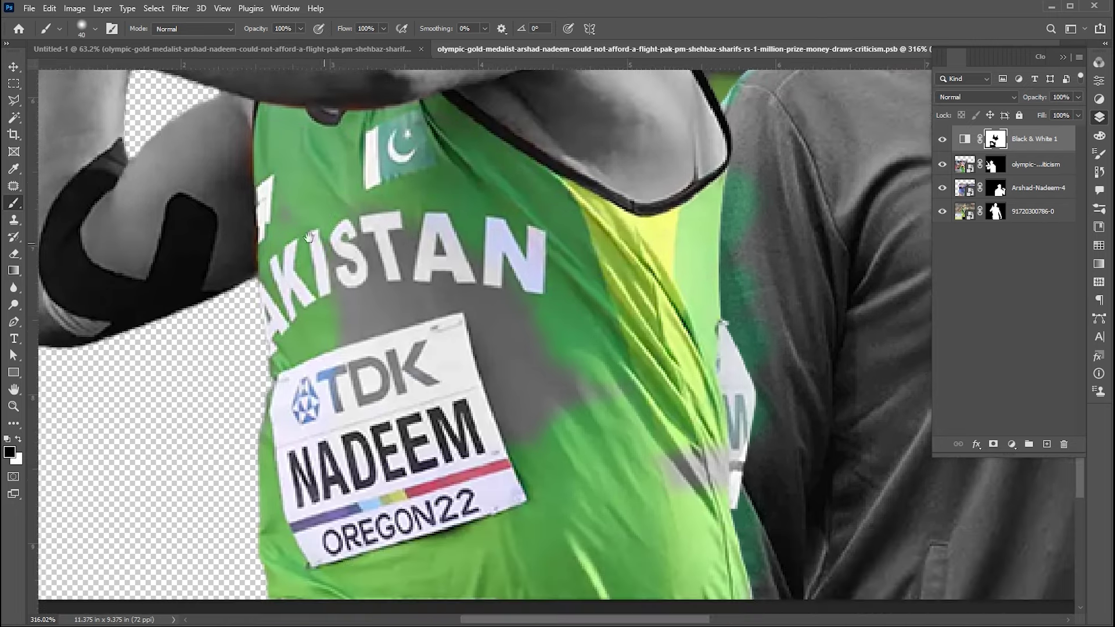
{"action": "left_click_drag", "start_coordinate": [366, 267], "coordinate": [564, 456]}
- Restore the green of the medal athlete's jacket, including the sleeve and cuff, by painting black on the Black & White mask
{"action": "scroll", "coordinate": [564, 455], "scroll_direction": "right", "scroll_amount": 10}
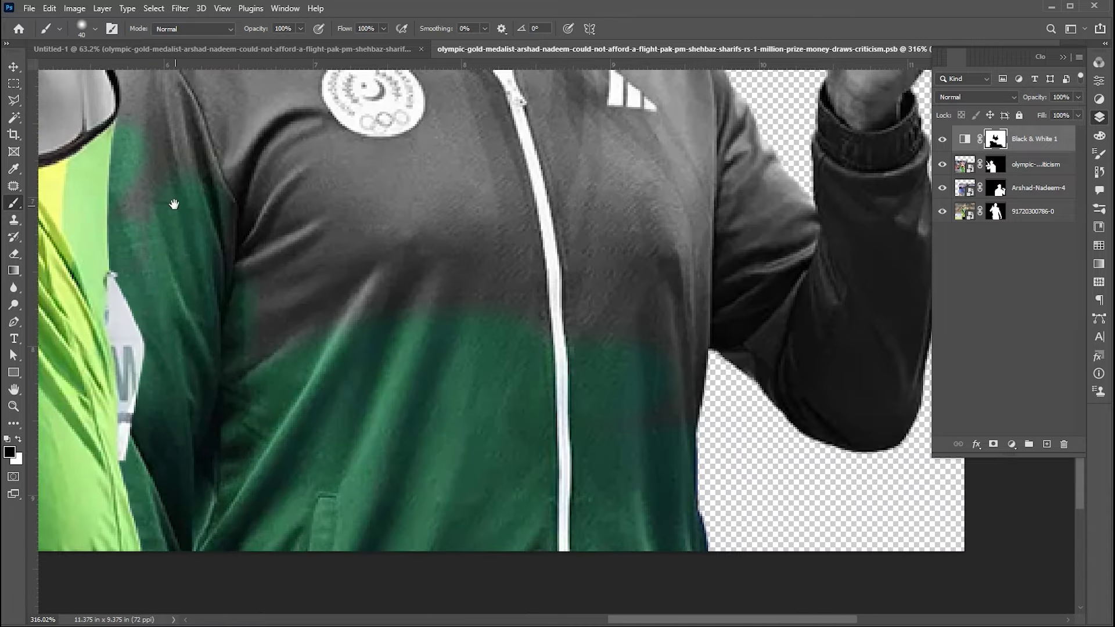
{"action": "scroll", "coordinate": [169, 204], "scroll_direction": "up", "scroll_amount": 3}
{"action": "mouse_move", "coordinate": [152, 191]}
{"action": "left_mouse_down"}
{"action": "mouse_move", "coordinate": [314, 302]}
{"action": "mouse_move", "coordinate": [522, 360]}
{"action": "mouse_move", "coordinate": [580, 302]}
{"action": "left_mouse_up"}
{"action": "left_click_drag", "start_coordinate": [580, 302], "coordinate": [488, 253]}
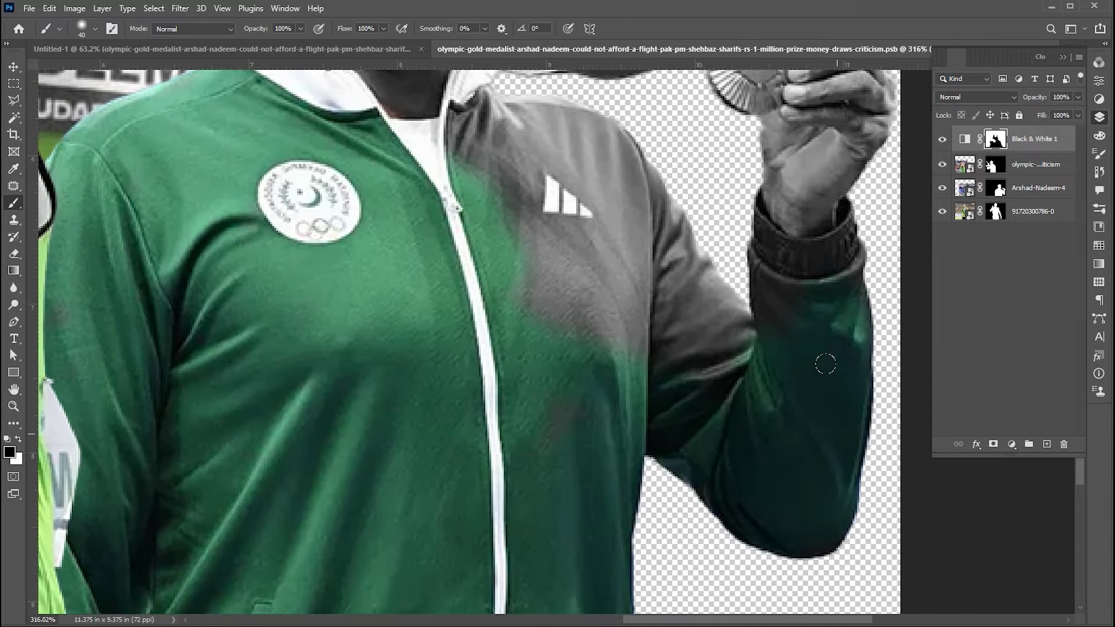
{"action": "mouse_move", "coordinate": [825, 364]}
{"action": "left_mouse_down"}
{"action": "mouse_move", "coordinate": [627, 290]}
{"action": "mouse_move", "coordinate": [552, 174]}
{"action": "left_mouse_up"}
{"action": "scroll", "coordinate": [552, 174], "scroll_direction": "up", "scroll_amount": 3}
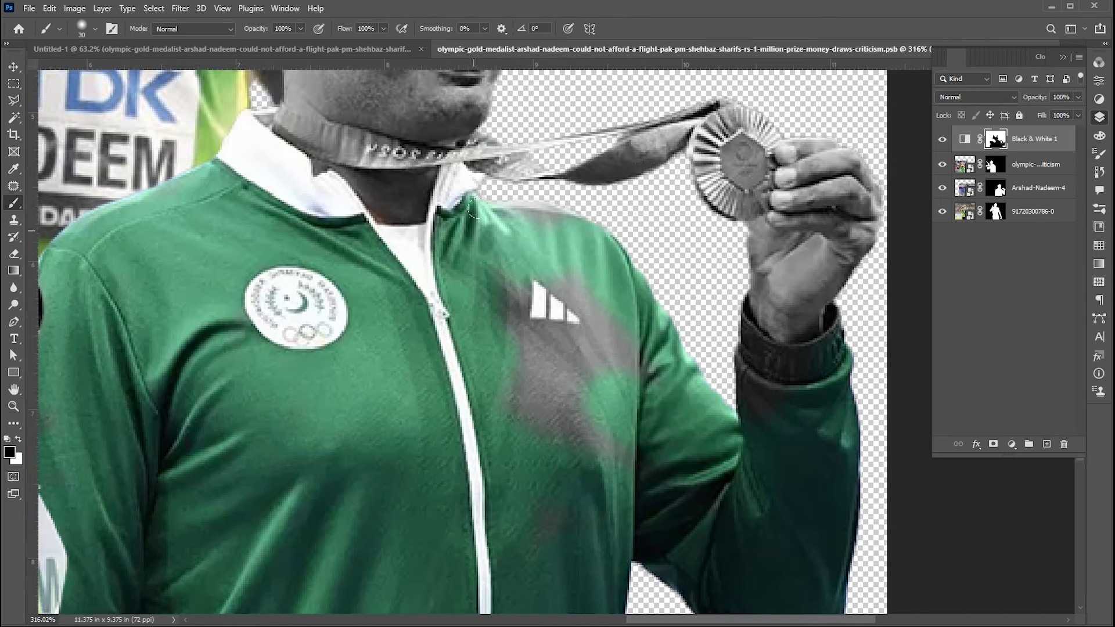
{"action": "key", "text": "bracketleft"}
{"action": "left_click_drag", "start_coordinate": [523, 302], "coordinate": [583, 384]}
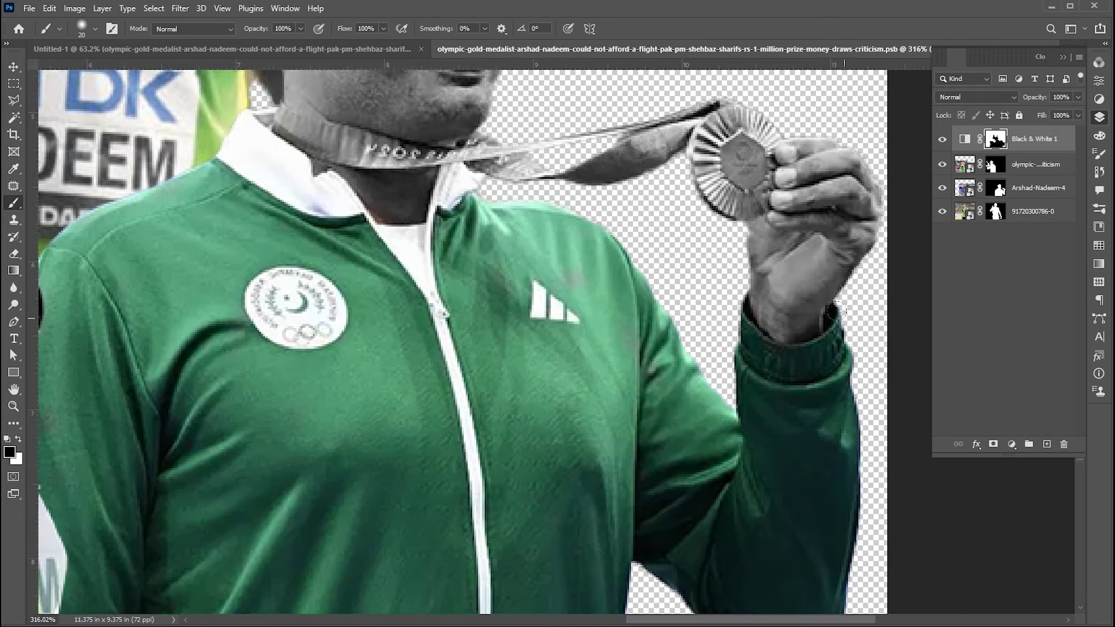
{"action": "left_click_drag", "start_coordinate": [834, 311], "coordinate": [805, 217]}
{"action": "left_click_drag", "start_coordinate": [538, 313], "coordinate": [502, 450]}
- Bring back the medal's gold colour on the Black & White mask with a progressively smaller brush
{"action": "left_click_drag", "start_coordinate": [730, 149], "coordinate": [813, 149]}
{"action": "key", "text": "bracketleft"}
{"action": "key", "text": "bracketleft"}
{"action": "key", "text": "bracketleft"}
{"action": "key", "text": "bracketleft"}
{"action": "left_click_drag", "start_coordinate": [526, 441], "coordinate": [459, 363]}
{"action": "mouse_move", "coordinate": [517, 250]}
{"action": "left_mouse_down"}
{"action": "mouse_move", "coordinate": [439, 285]}
{"action": "mouse_move", "coordinate": [645, 262]}
{"action": "mouse_move", "coordinate": [615, 482]}
{"action": "mouse_move", "coordinate": [459, 464]}
{"action": "mouse_move", "coordinate": [535, 176]}
{"action": "mouse_move", "coordinate": [583, 441]}
{"action": "mouse_move", "coordinate": [517, 448]}
{"action": "left_mouse_up"}
{"action": "key", "text": "z"}
{"action": "left_click_drag", "start_coordinate": [638, 359], "coordinate": [498, 412]}
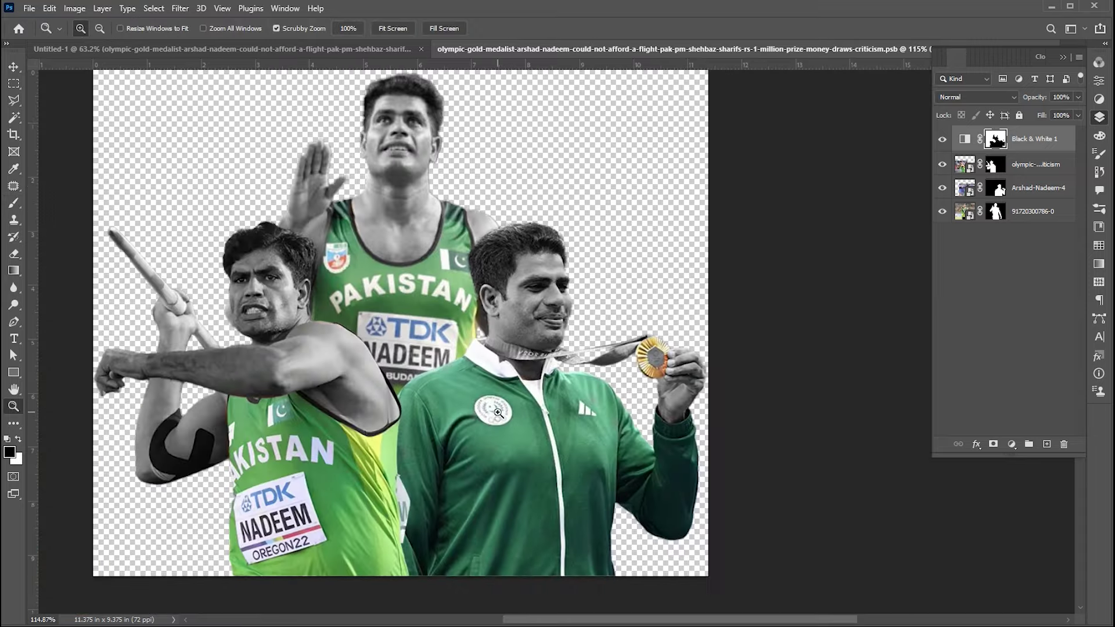
- Touch up the javelin thrower's jersey edges on the Black & White mask using white
{"action": "scroll", "coordinate": [273, 466], "scroll_direction": "up", "scroll_amount": 5}
{"action": "key", "text": "b"}
{"action": "key", "text": "x"}
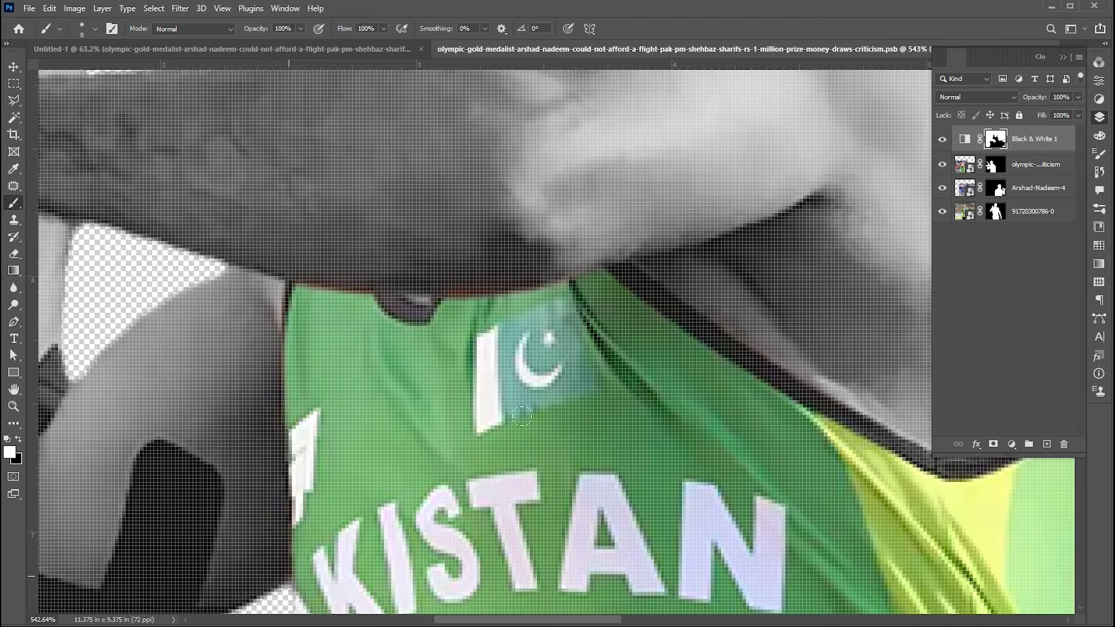
{"action": "scroll", "coordinate": [536, 260], "scroll_direction": "down", "scroll_amount": 6}
{"action": "scroll", "coordinate": [536, 260], "scroll_direction": "up", "scroll_amount": 1}
{"action": "key", "text": "v"}
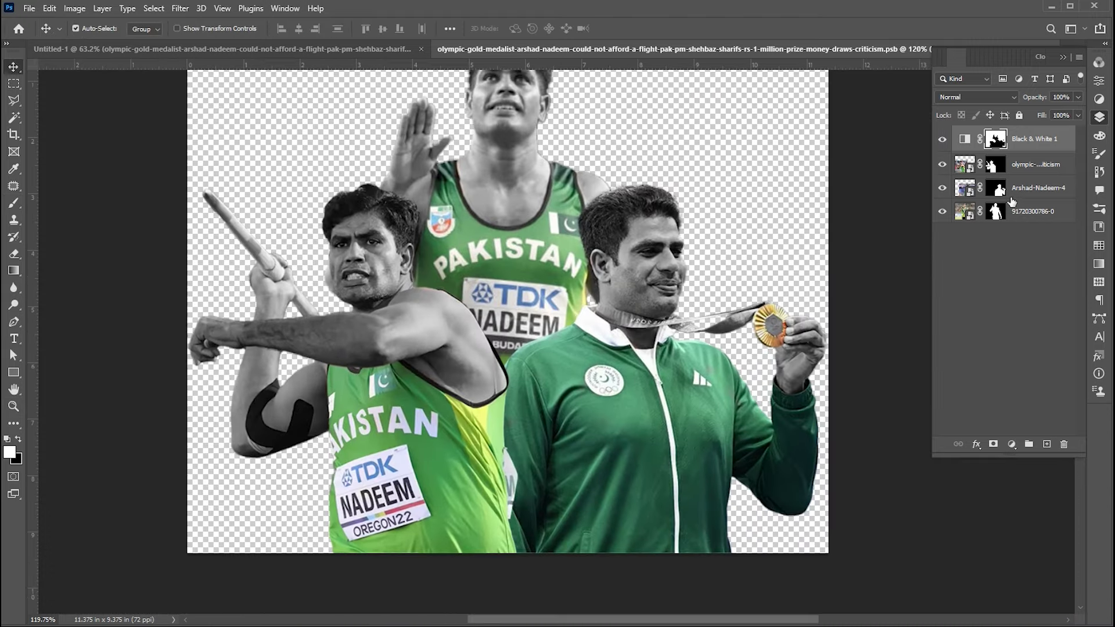
- Shift the javelin thrower's jersey greens with Hue/Saturation, setting the Greens range to hue +39 and saturation -32
{"action": "left_click", "coordinate": [964, 165]}
{"action": "key", "text": "z"}
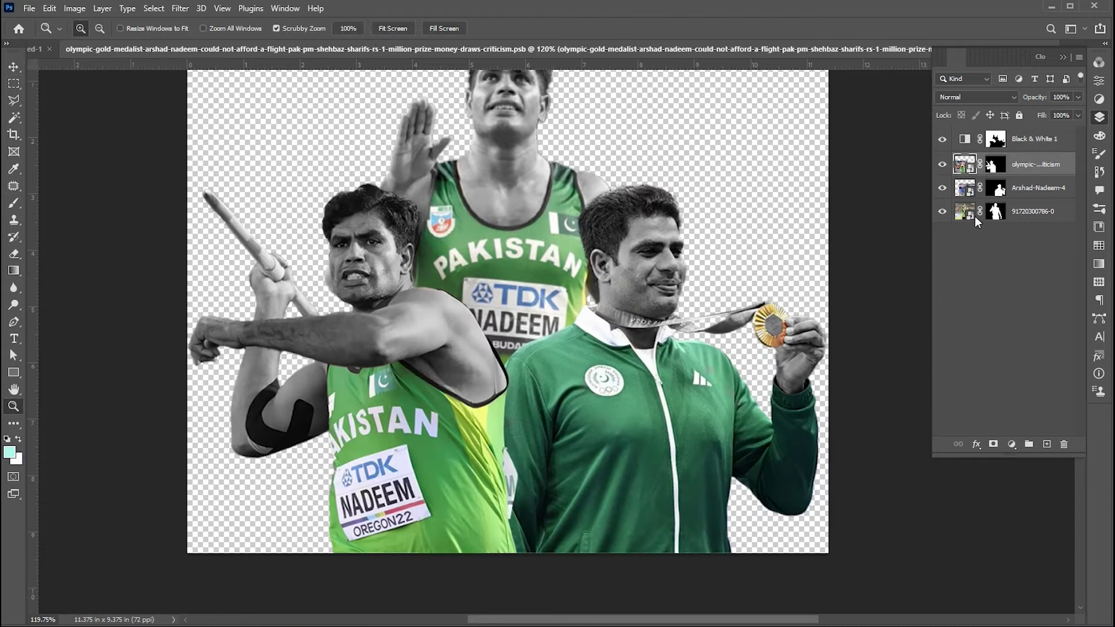
{"action": "key", "text": "v"}
{"action": "left_click", "coordinate": [76, 8]}
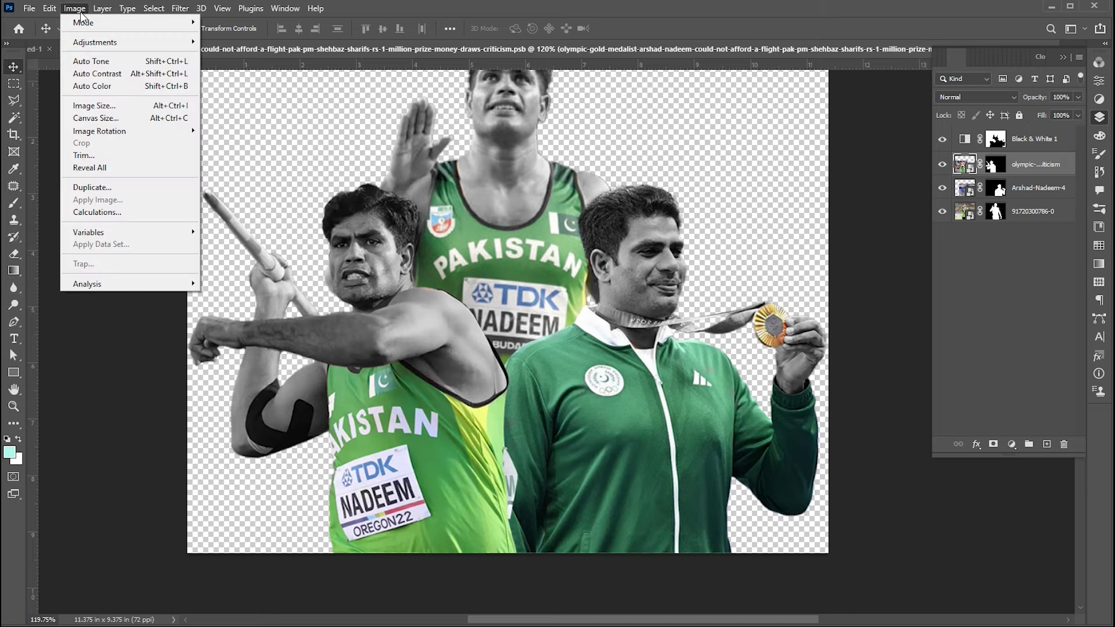
{"action": "mouse_move", "coordinate": [91, 44]}
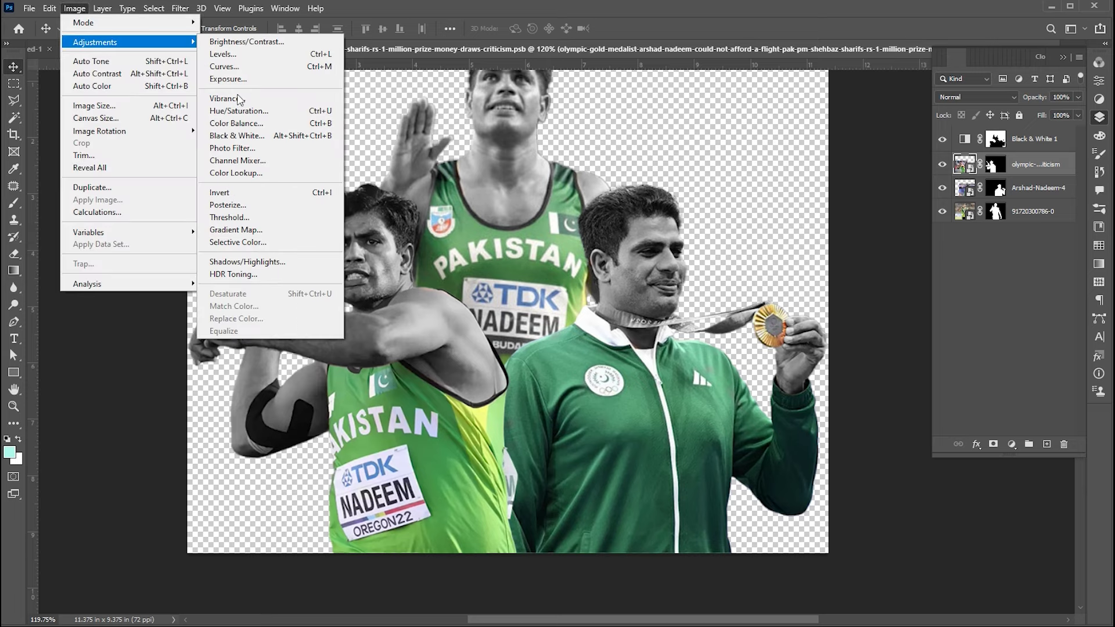
{"action": "left_click", "coordinate": [236, 112]}
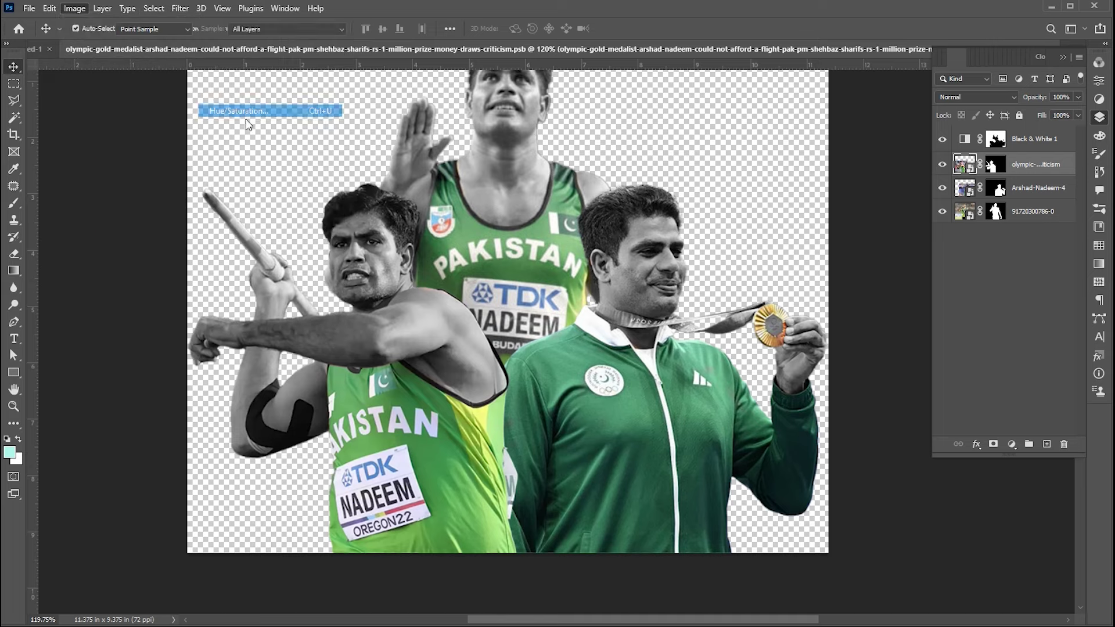
{"action": "left_click_drag", "start_coordinate": [637, 127], "coordinate": [914, 155]}
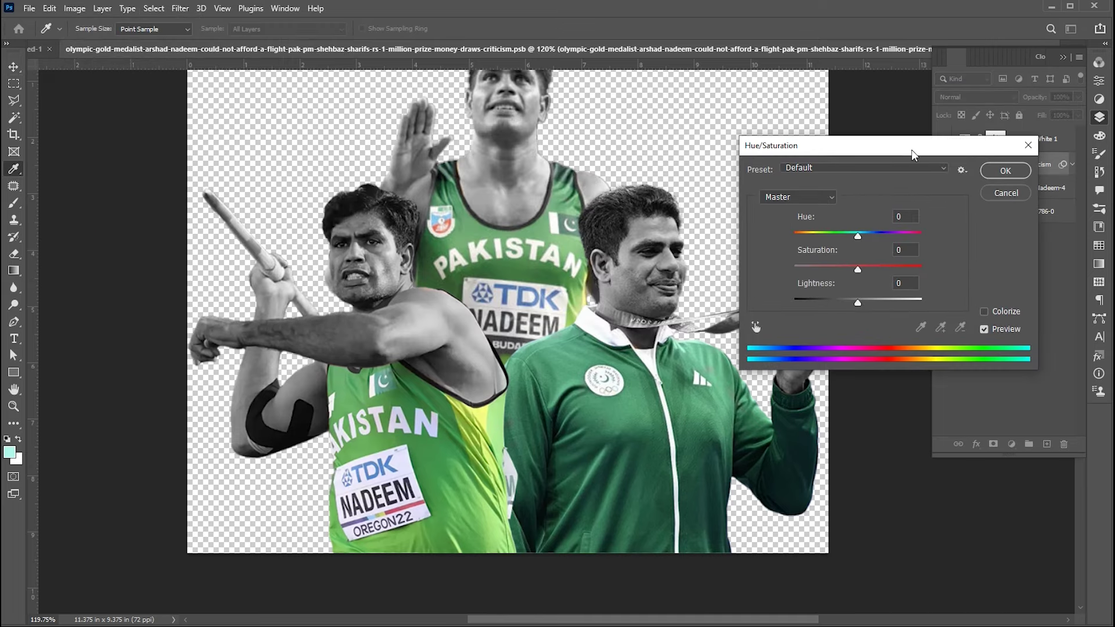
{"action": "left_click", "coordinate": [807, 198]}
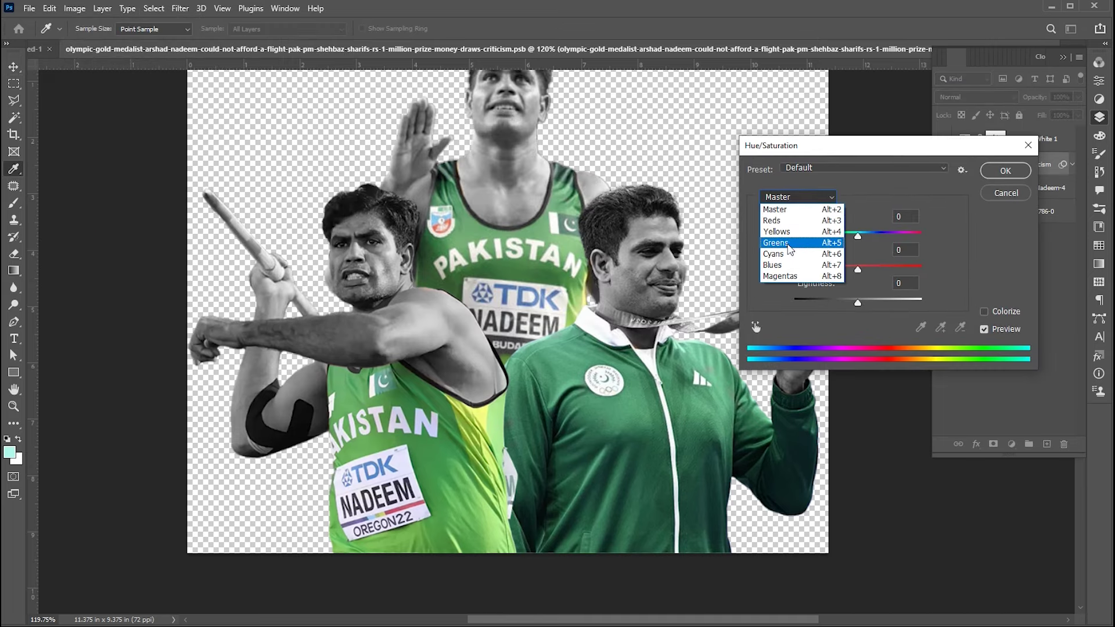
{"action": "left_click", "coordinate": [790, 248]}
{"action": "left_click_drag", "start_coordinate": [857, 238], "coordinate": [845, 268]}
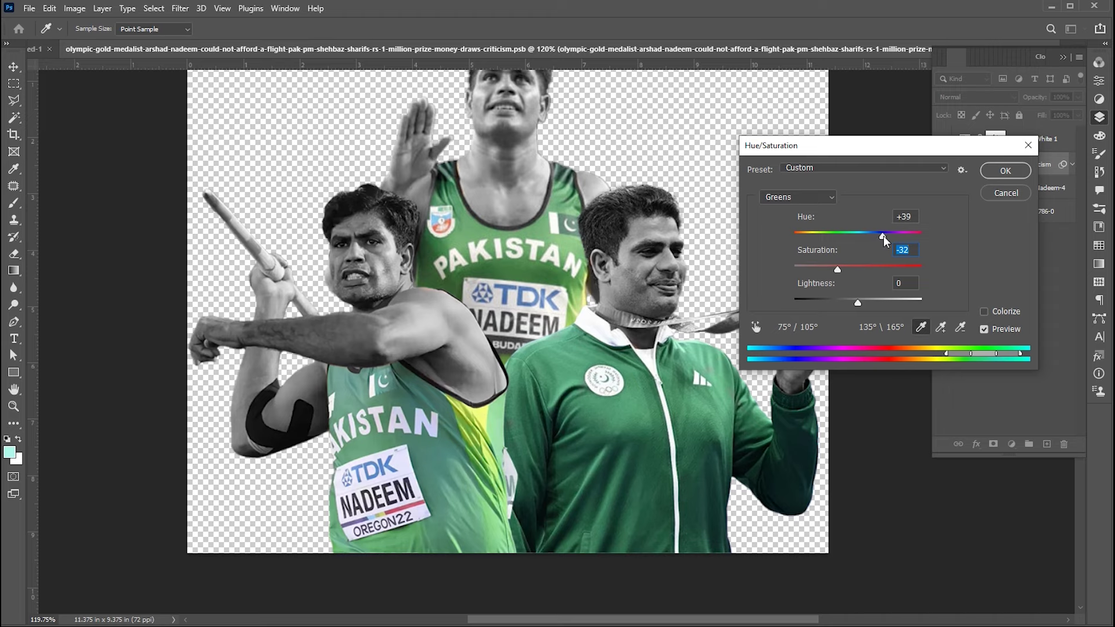
{"action": "left_click", "coordinate": [996, 172]}
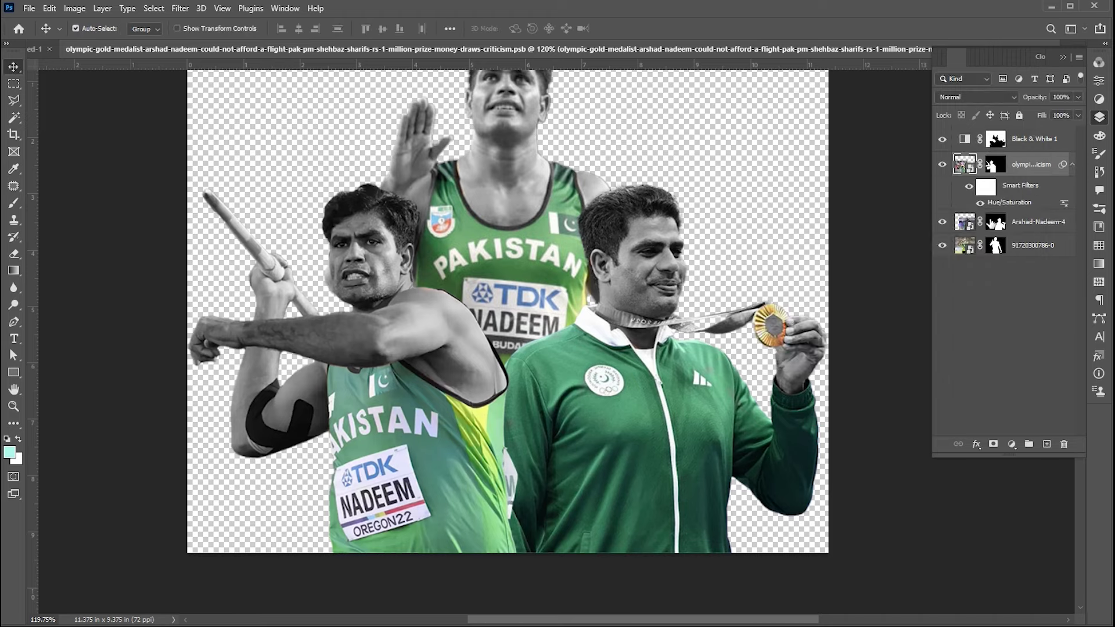
- Apply Hue/Saturation to the rear athlete's layer, setting the Greens range to hue +42 and saturation -13
{"action": "left_click", "coordinate": [1026, 230]}
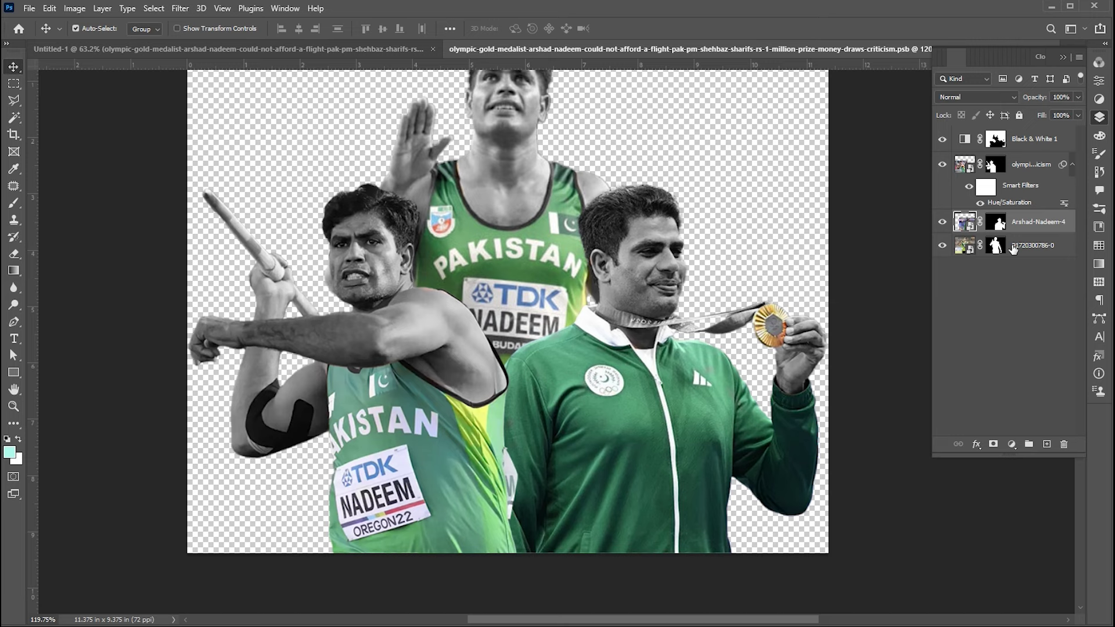
{"action": "left_click", "coordinate": [1013, 247]}
{"action": "left_click", "coordinate": [76, 9]}
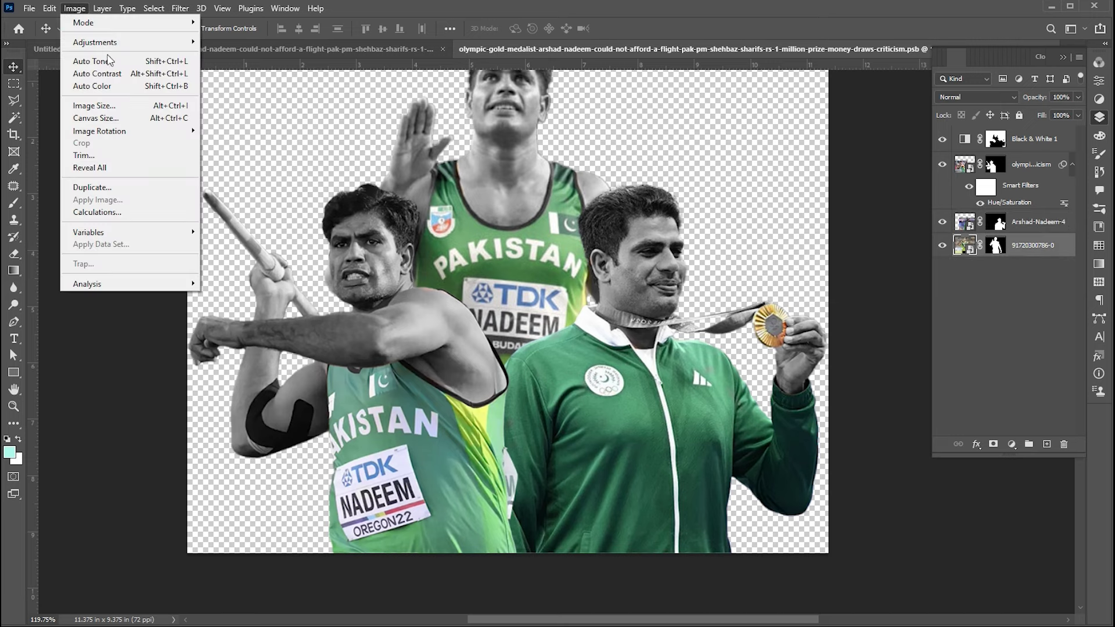
{"action": "mouse_move", "coordinate": [124, 46]}
{"action": "left_click", "coordinate": [272, 111]}
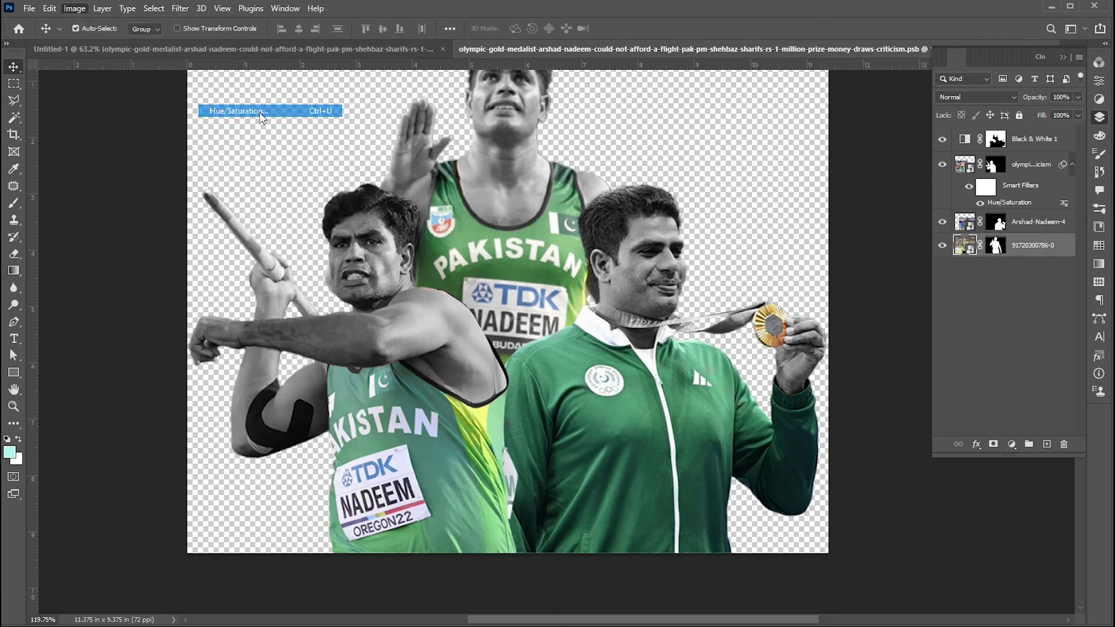
{"action": "left_click", "coordinate": [806, 200]}
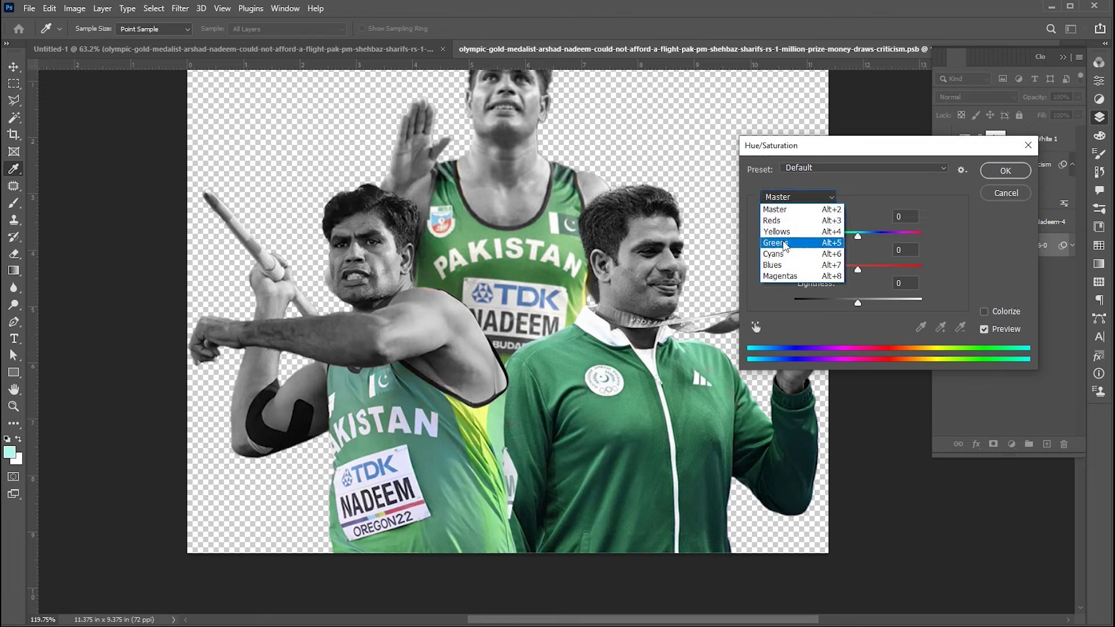
{"action": "left_click", "coordinate": [784, 247]}
{"action": "left_click_drag", "start_coordinate": [858, 270], "coordinate": [854, 270]}
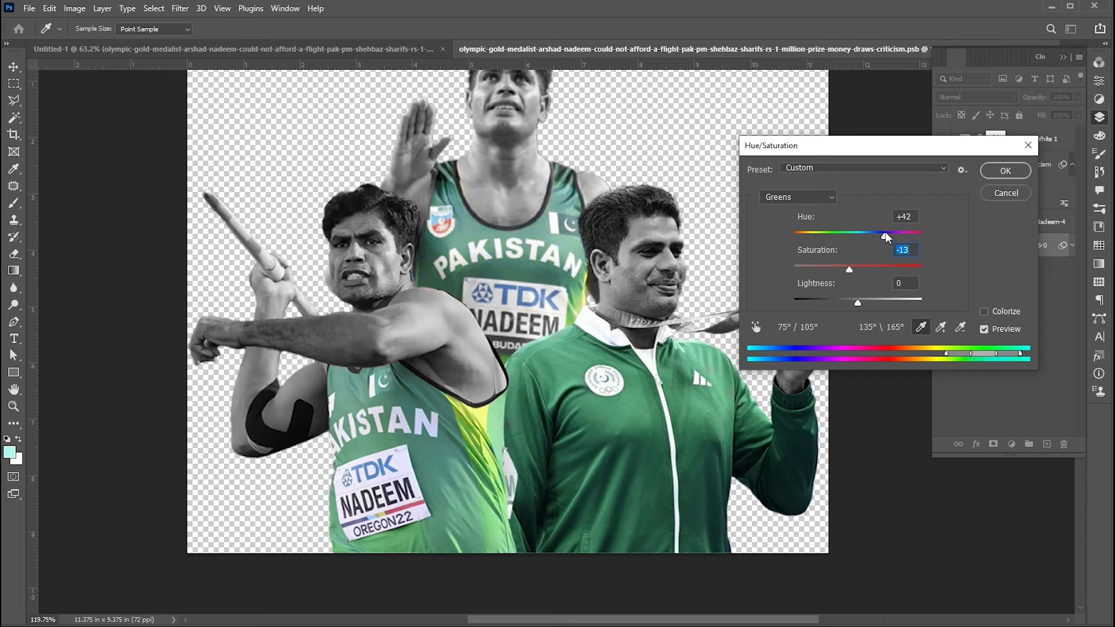
{"action": "left_click", "coordinate": [885, 236]}
{"action": "left_click", "coordinate": [1002, 170]}
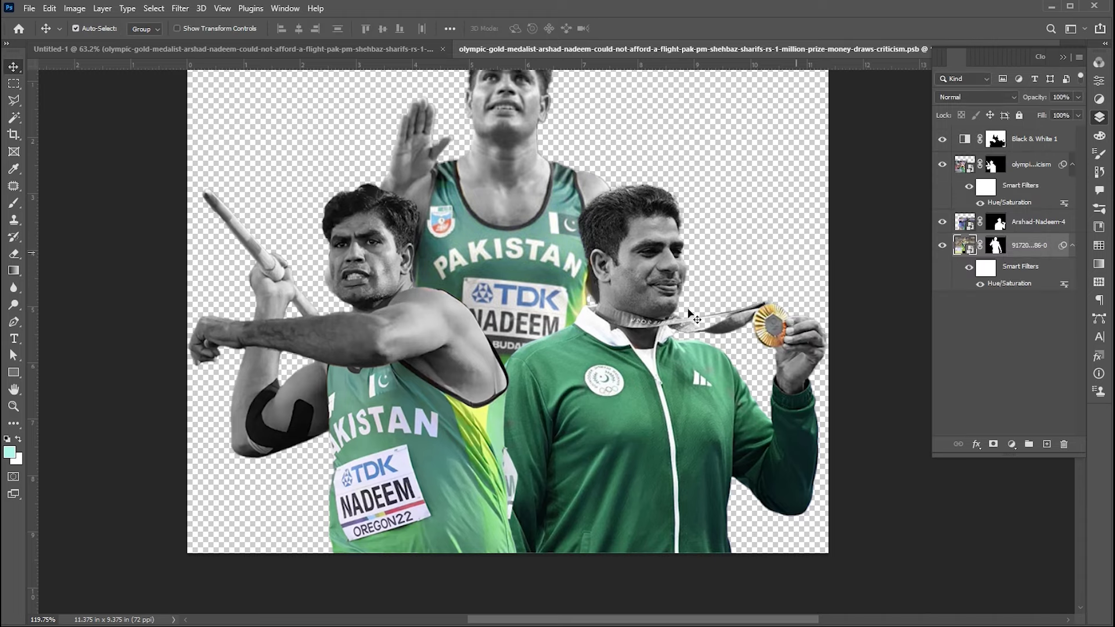
- Save the edited athletes smart object and return to the Untitled-1 poster document
{"action": "key", "text": "z"}
{"action": "scroll", "coordinate": [612, 299], "scroll_direction": "down", "scroll_amount": 2}
{"action": "scroll", "coordinate": [612, 299], "scroll_direction": "up", "scroll_amount": 1}
{"action": "key", "text": "ctrl+s"}
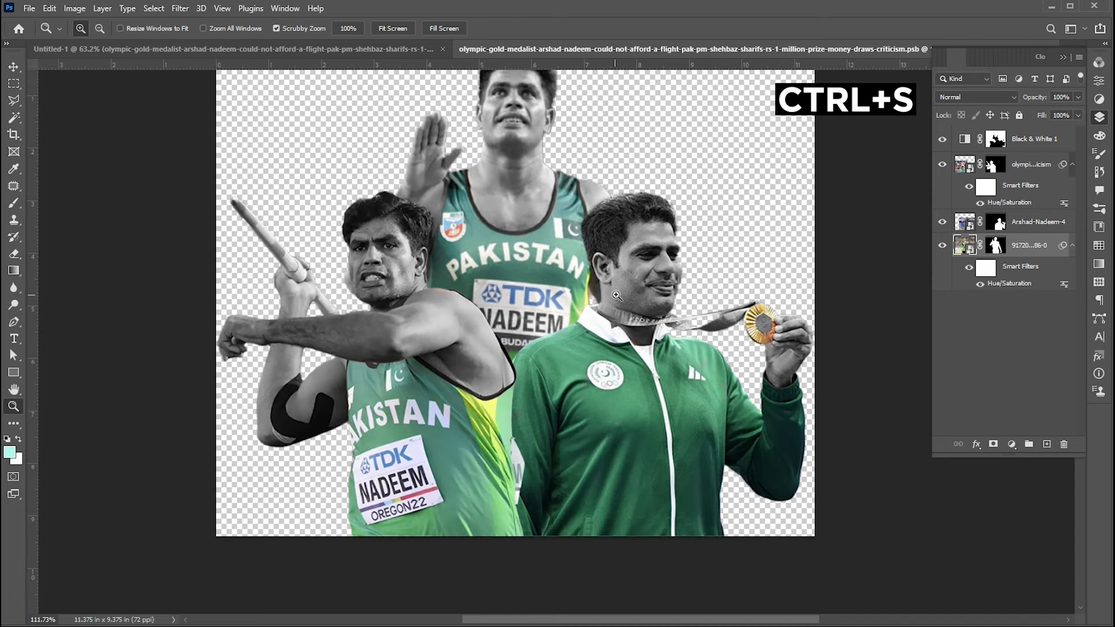
{"action": "key", "text": "v"}
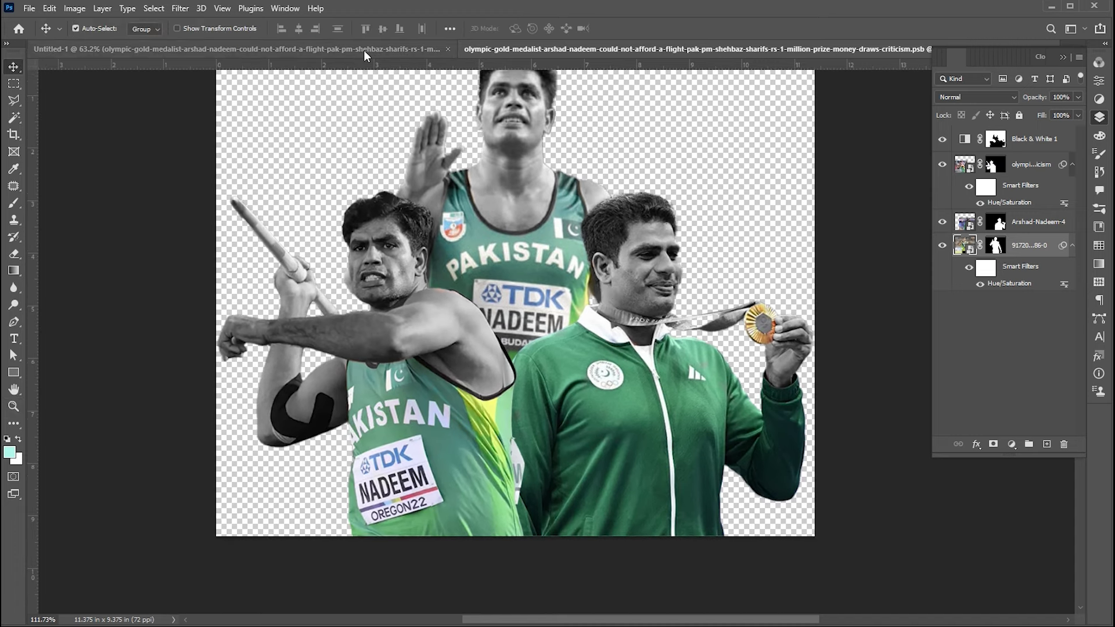
{"action": "left_click", "coordinate": [364, 50]}
{"action": "left_click_drag", "start_coordinate": [809, 314], "coordinate": [777, 307]}
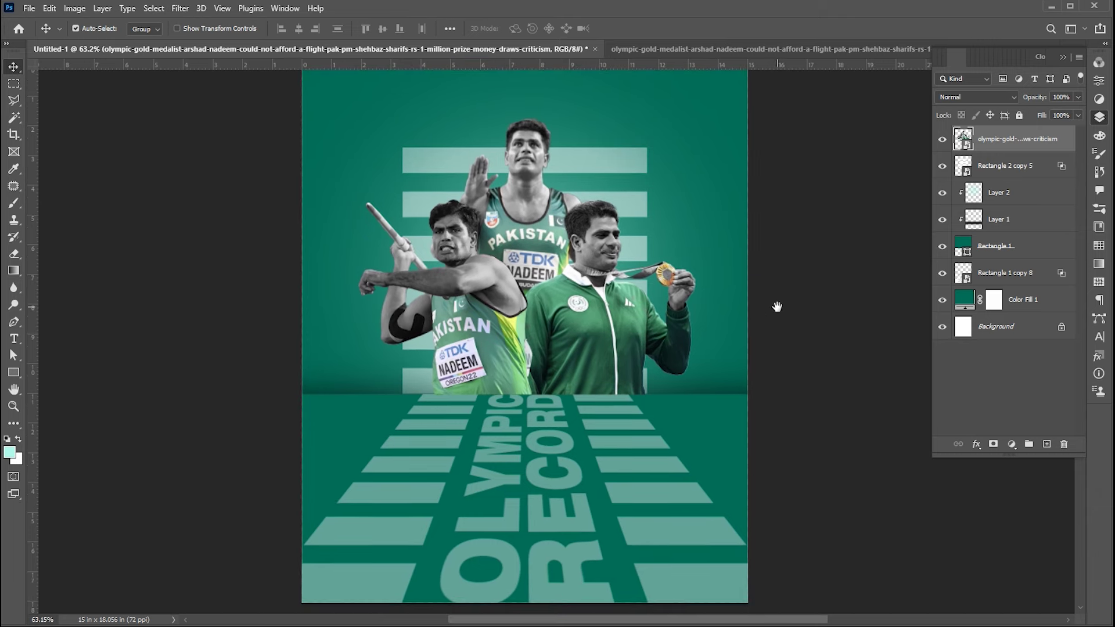
- Place the full-body Arshad-Nadeem cutout from the attach folder into the poster as an embedded image
{"action": "left_click", "coordinate": [29, 8]}
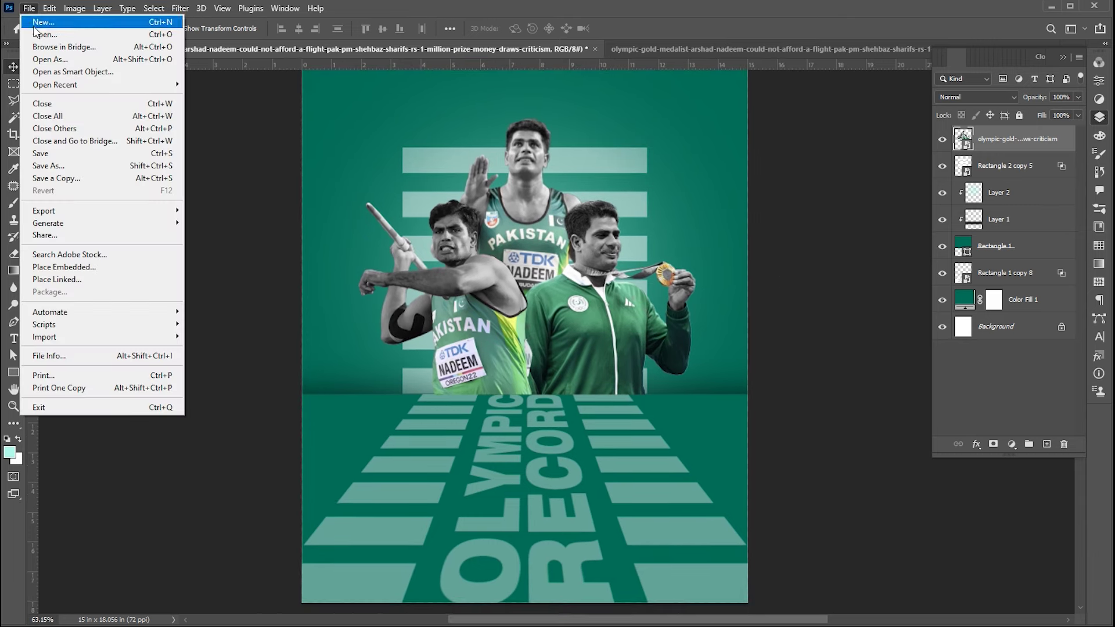
{"action": "left_click", "coordinate": [65, 267]}
{"action": "left_click", "coordinate": [222, 96]}
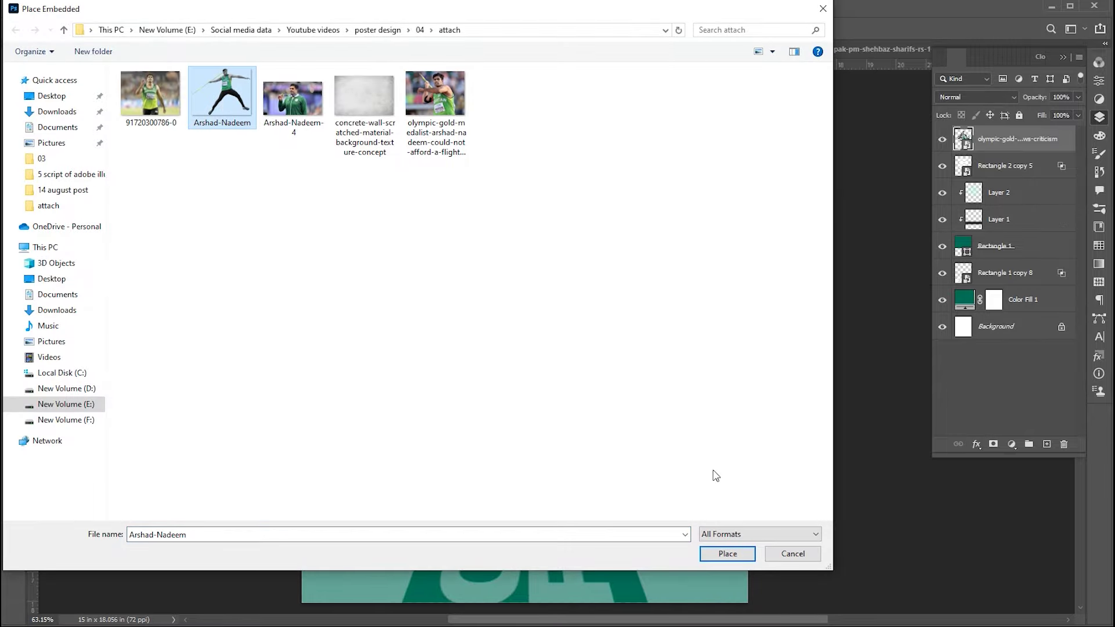
{"action": "left_click", "coordinate": [727, 553]}
- Scale the placed full-body athlete to about 101% and position him centrally, in front of the trio with his feet on the floor
{"action": "left_click_drag", "start_coordinate": [553, 354], "coordinate": [539, 412]}
{"action": "left_click_drag", "start_coordinate": [625, 290], "coordinate": [642, 275]}
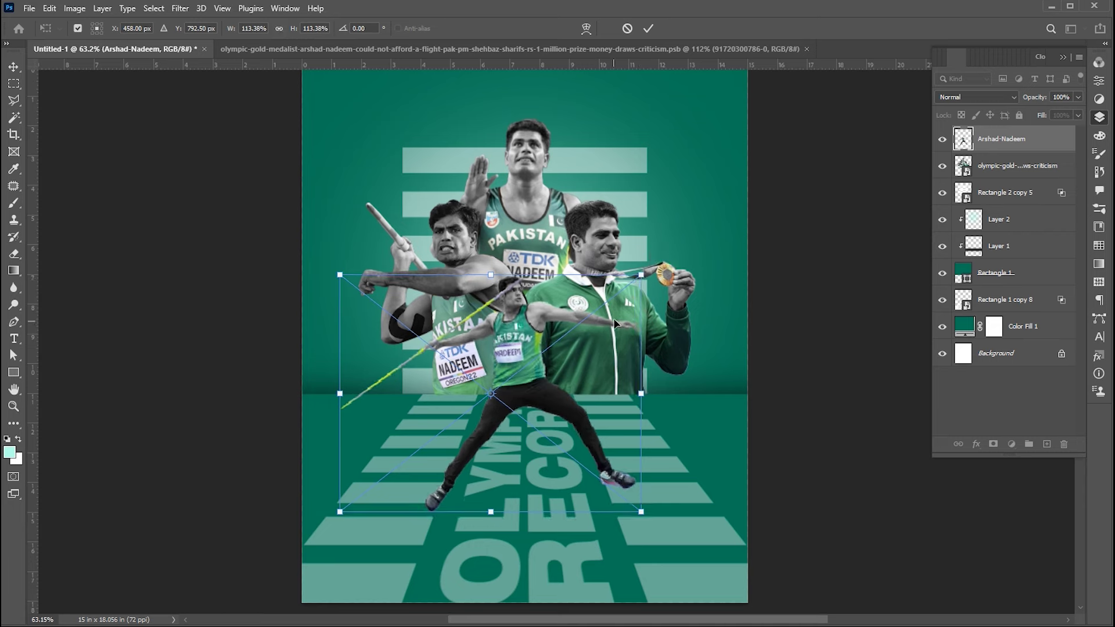
{"action": "left_click_drag", "start_coordinate": [616, 324], "coordinate": [614, 312]}
{"action": "left_click_drag", "start_coordinate": [639, 264], "coordinate": [608, 317]}
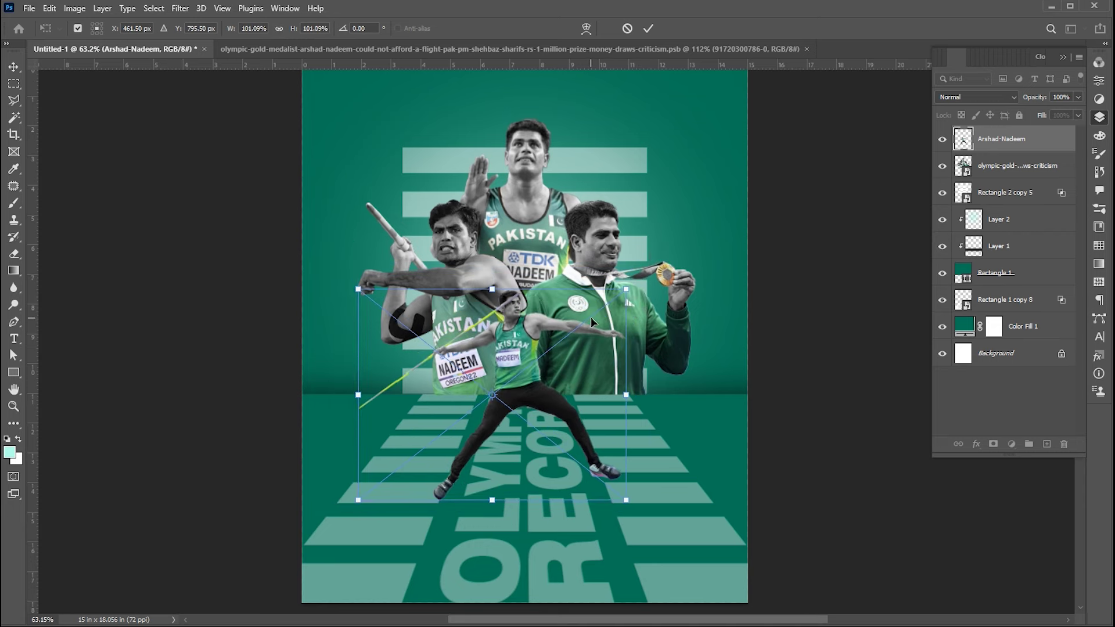
{"action": "key", "text": "Return"}
- Add a new empty layer between the full-body athlete and the three-athlete smart object
{"action": "key", "text": "z"}
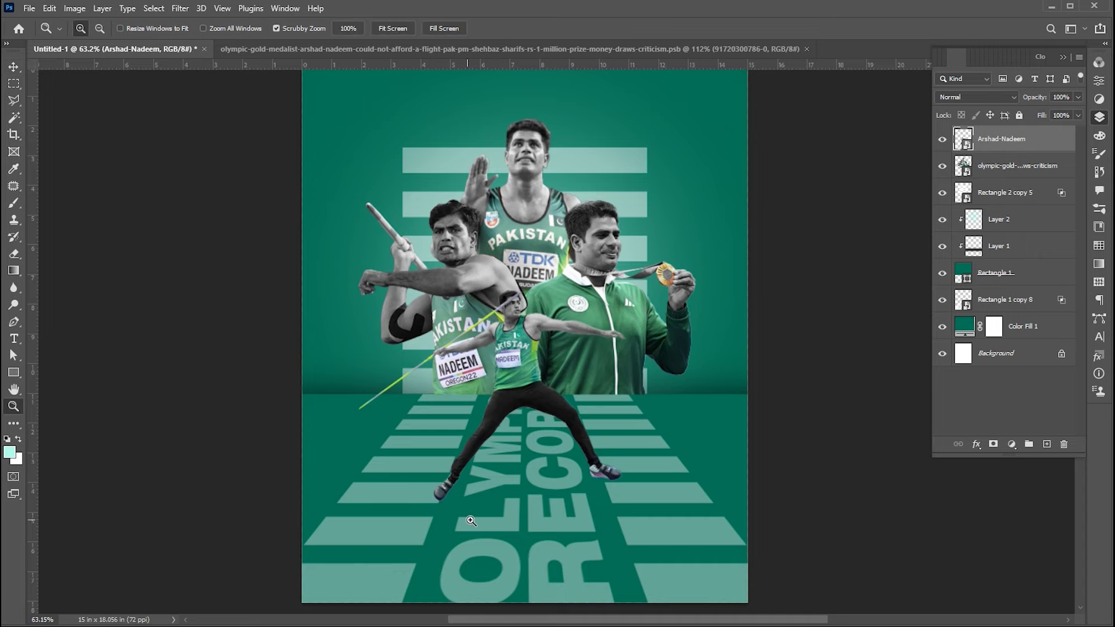
{"action": "left_click_drag", "start_coordinate": [468, 519], "coordinate": [425, 432]}
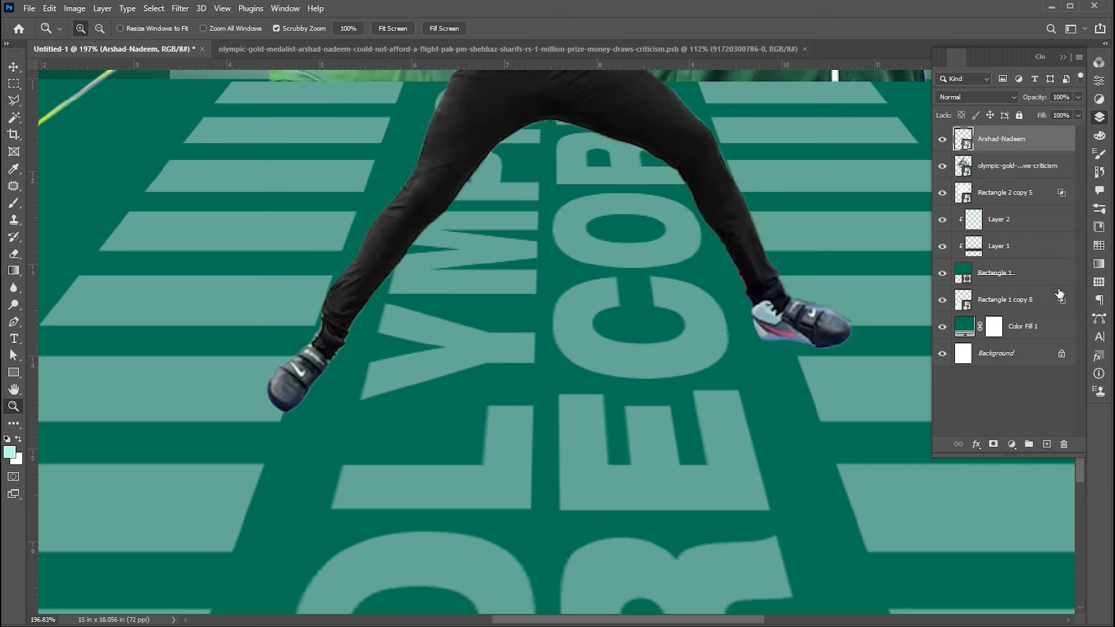
{"action": "left_click", "coordinate": [1019, 166]}
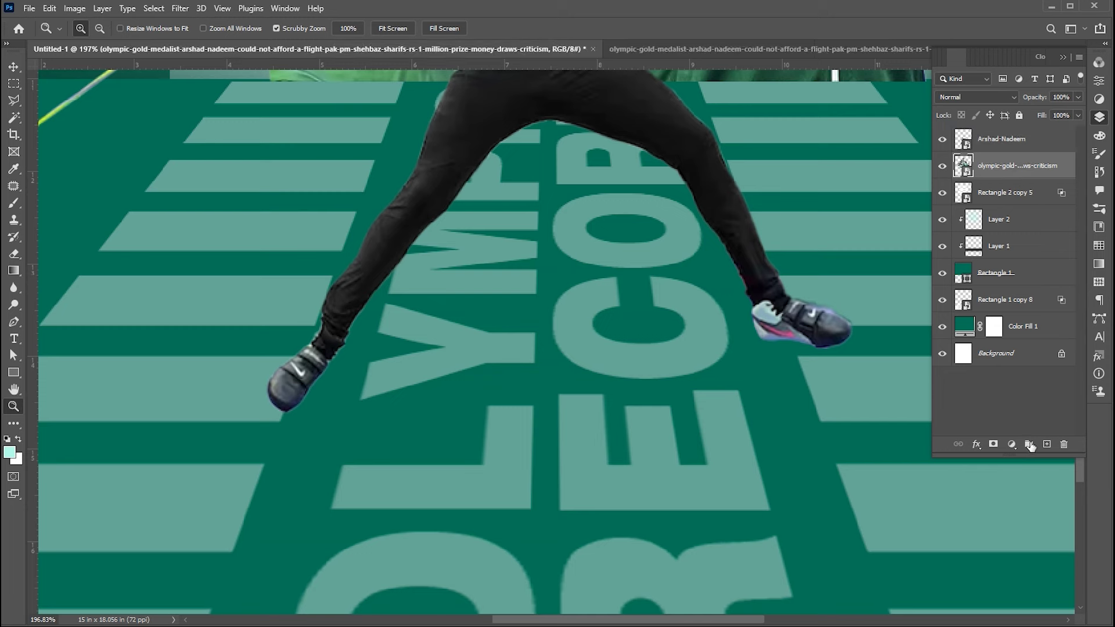
{"action": "left_click", "coordinate": [1047, 444]}
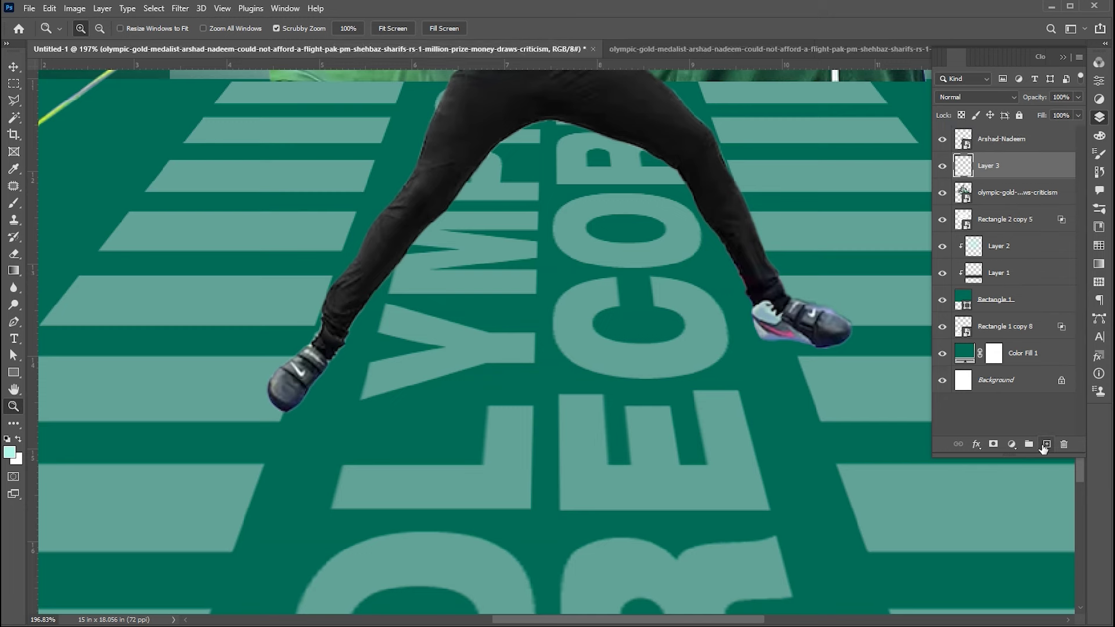
- Paint one soft black (#000000) dot on the floor between the athlete's feet with a 90 px brush
{"action": "left_click", "coordinate": [8, 451]}
{"action": "left_click", "coordinate": [734, 331]}
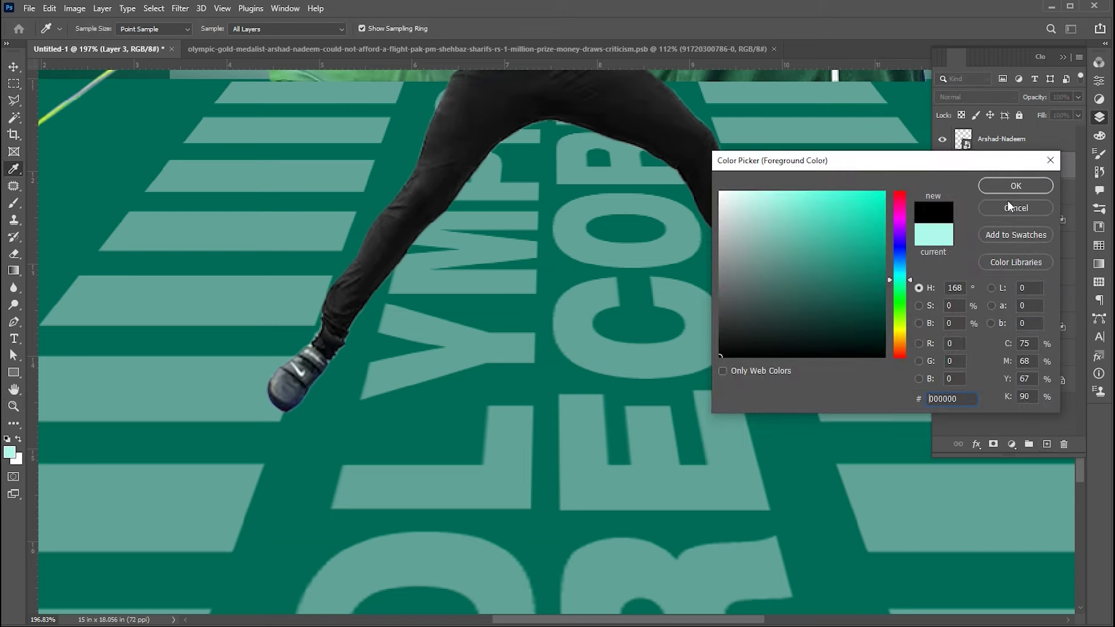
{"action": "left_click", "coordinate": [1016, 186]}
{"action": "key", "text": "b"}
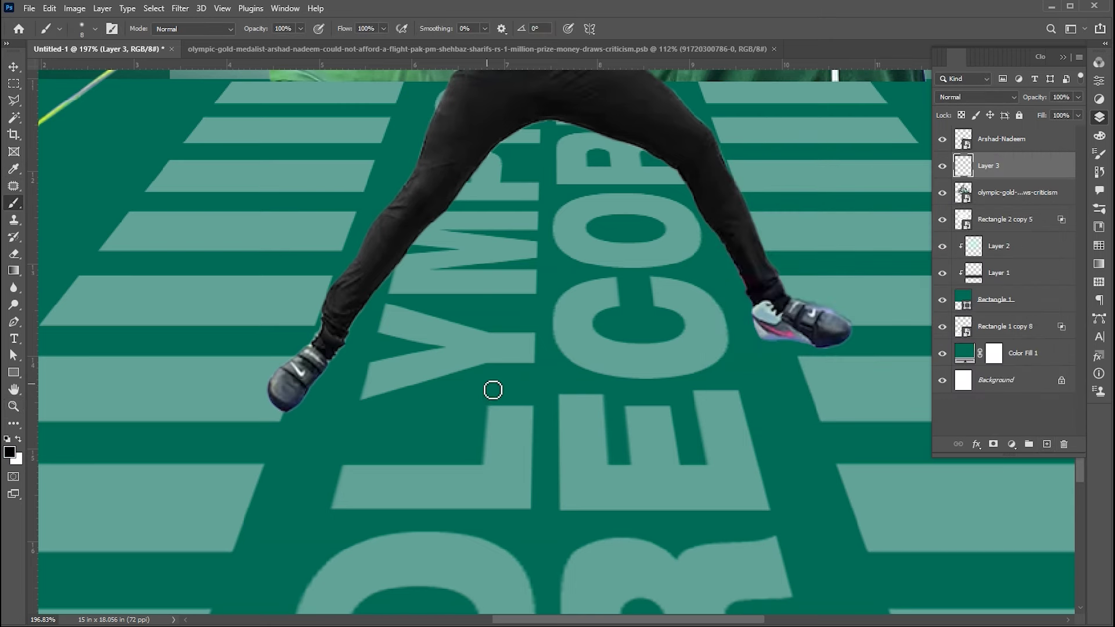
{"action": "key", "text": "]"}
{"action": "key", "text": "]"}
{"action": "key", "text": "]"}
{"action": "key", "text": "]"}
{"action": "key", "text": "]"}
{"action": "key", "text": "]"}
{"action": "key", "text": "]"}
{"action": "key", "text": "]"}
{"action": "key", "text": "]"}
{"action": "key", "text": "]"}
{"action": "key", "text": "]"}
{"action": "key", "text": "bracketright"}
{"action": "left_click", "coordinate": [451, 356]}
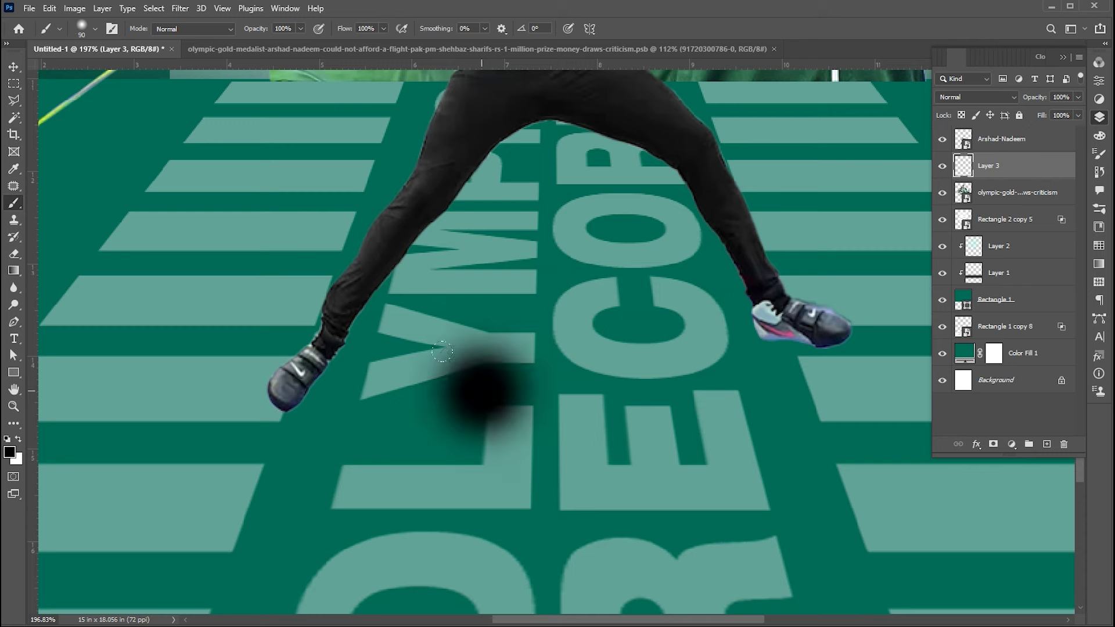
- Squash the black dot vertically to about 12% of its height to form a thin floor shadow
{"action": "key", "text": "v"}
{"action": "key", "text": "ctrl+t"}
{"action": "left_click_drag", "start_coordinate": [482, 306], "coordinate": [478, 378]}
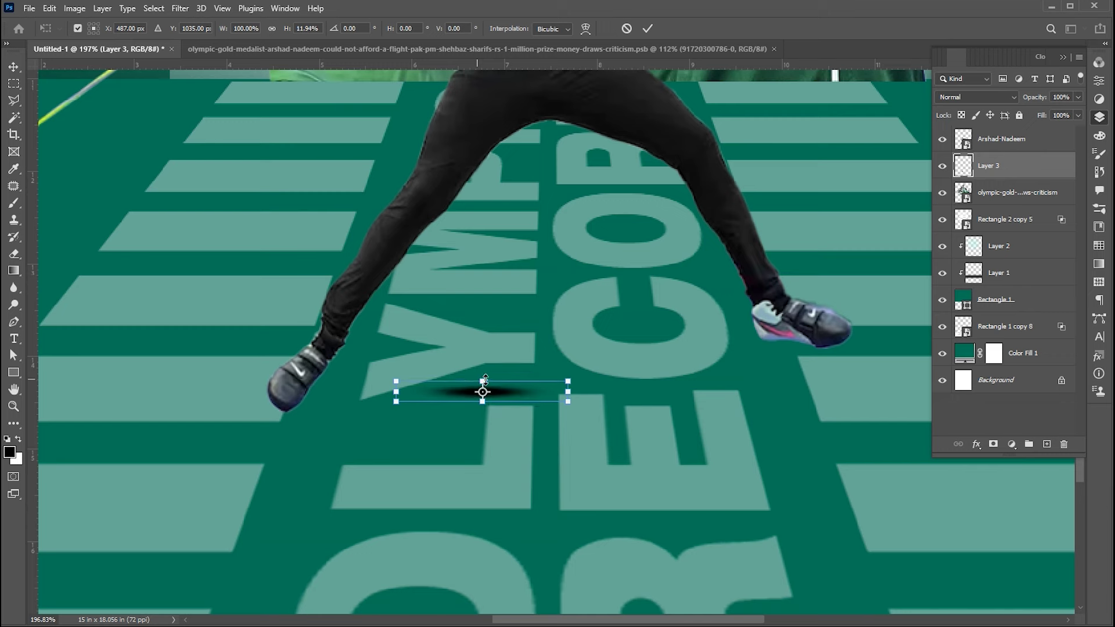
{"action": "key", "text": "Return"}
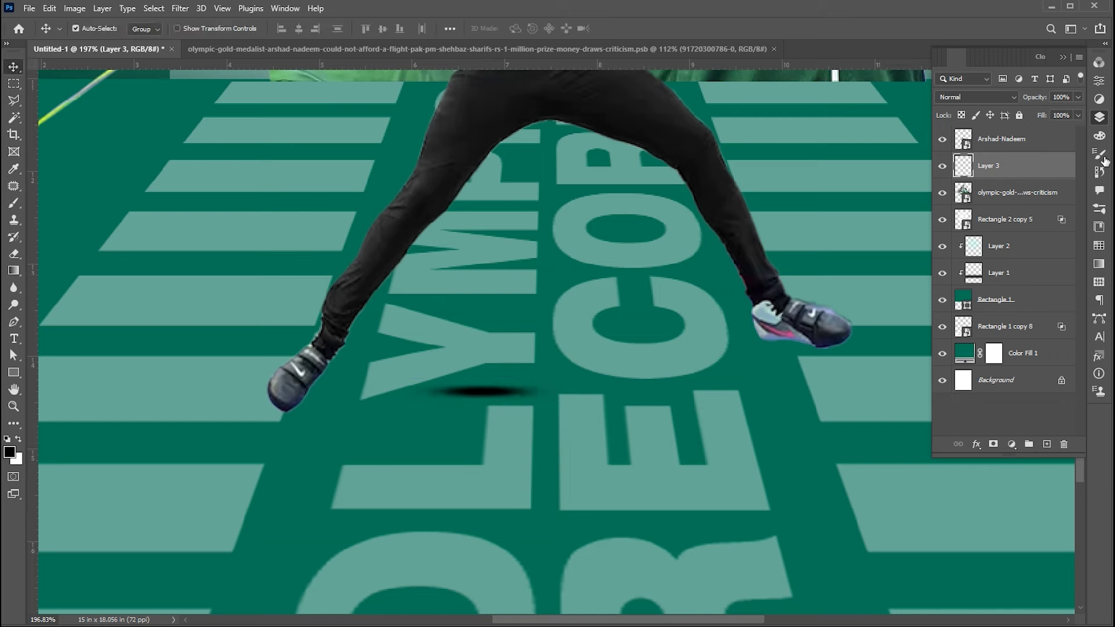
- Lower the shadow layer's opacity to 35% and move the shadow under the shoe on the poster's left
{"action": "key", "text": "5"}
{"action": "left_click_drag", "start_coordinate": [1044, 111], "coordinate": [1036, 110]}
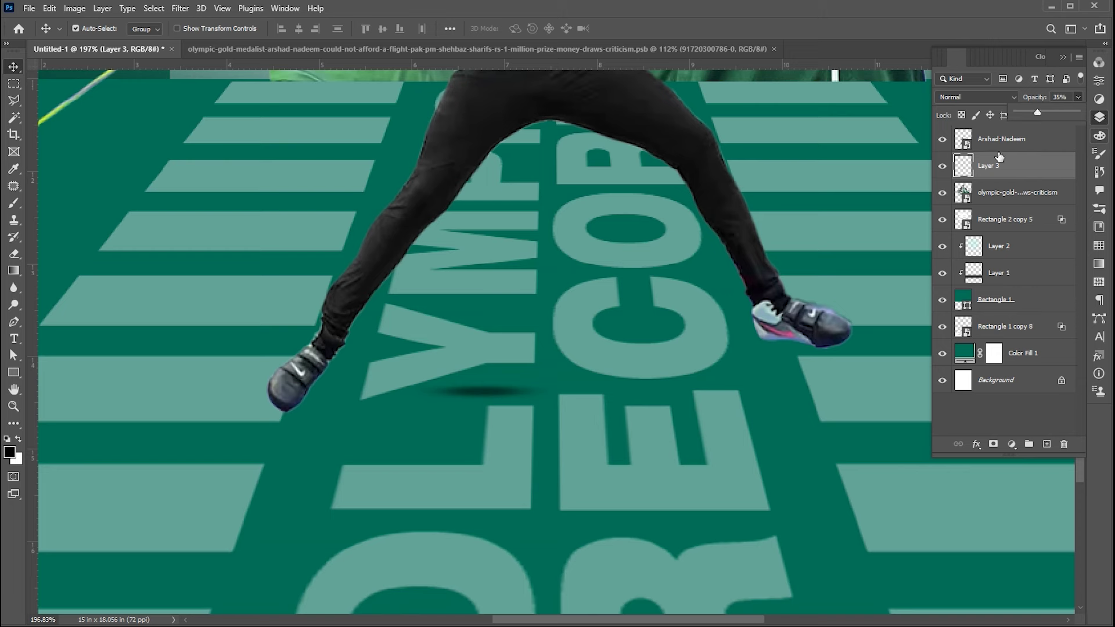
{"action": "left_click_drag", "start_coordinate": [483, 402], "coordinate": [324, 421]}
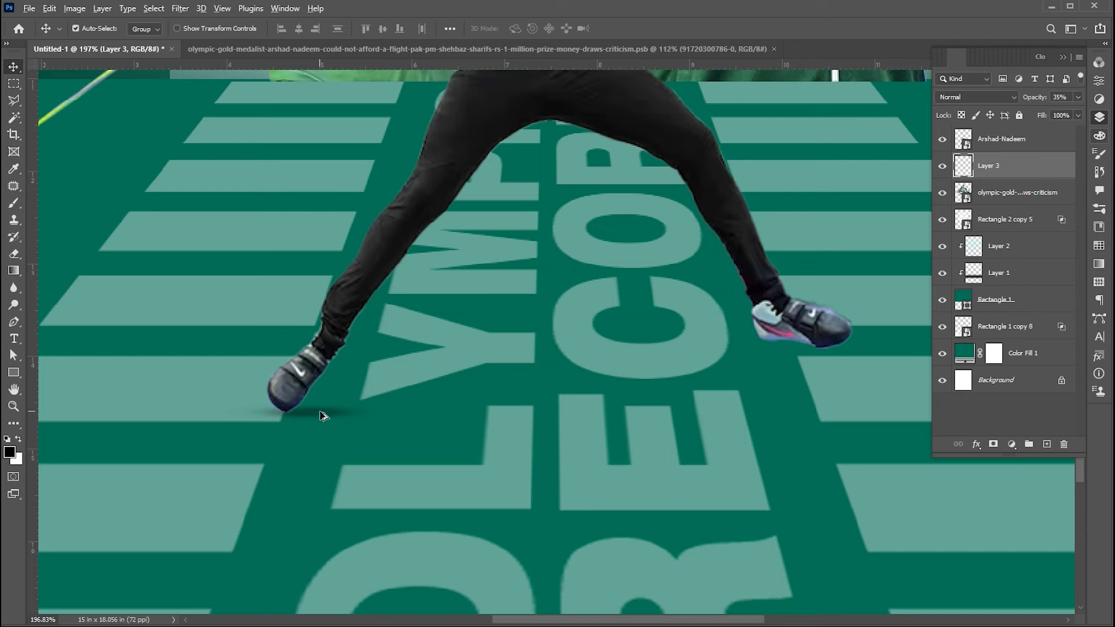
- Duplicate the floor shadow and place the copy under the athlete's other shoe
{"action": "left_click_drag", "start_coordinate": [324, 416], "coordinate": [816, 350]}
{"action": "key", "text": "z"}
{"action": "left_click_drag", "start_coordinate": [651, 390], "coordinate": [510, 488]}
{"action": "left_click_drag", "start_coordinate": [651, 343], "coordinate": [642, 343]}
{"action": "left_click_drag", "start_coordinate": [642, 342], "coordinate": [623, 375]}
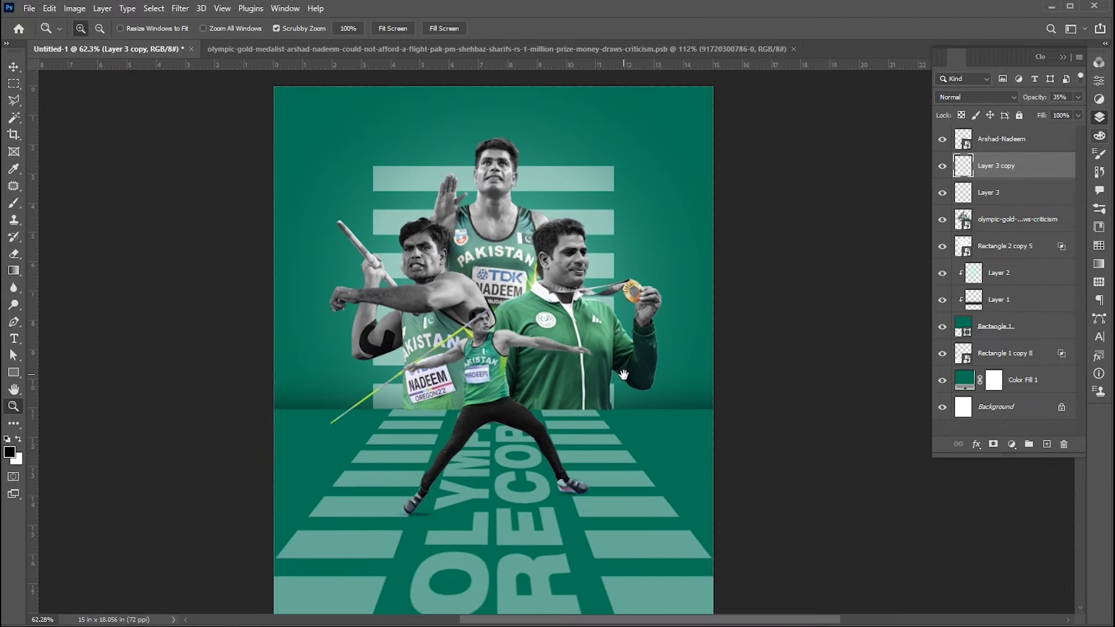
- Add the text NADEEM in black 53 pt Helvetica Extended BQ near the poster's upper edge
{"action": "key", "text": "t"}
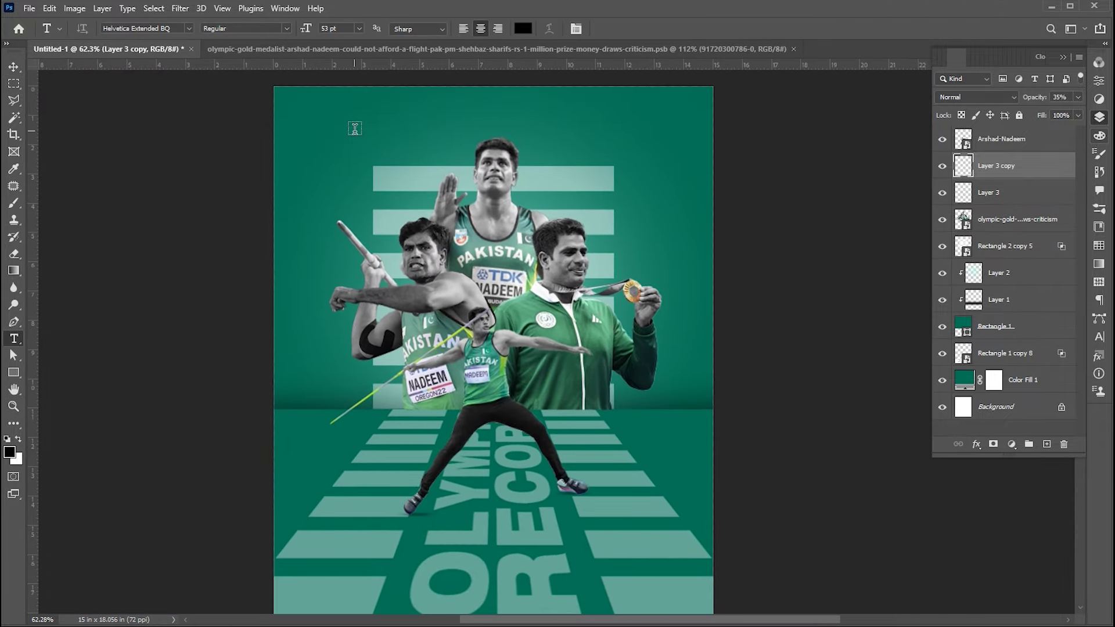
{"action": "left_click", "coordinate": [550, 163]}
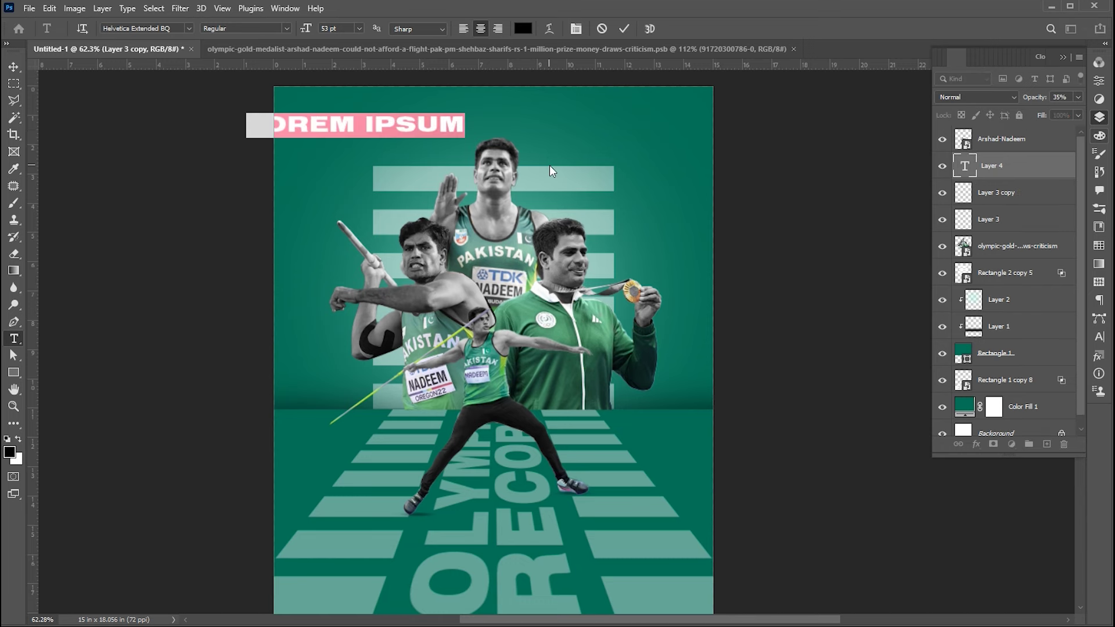
{"action": "type", "text": "A"}
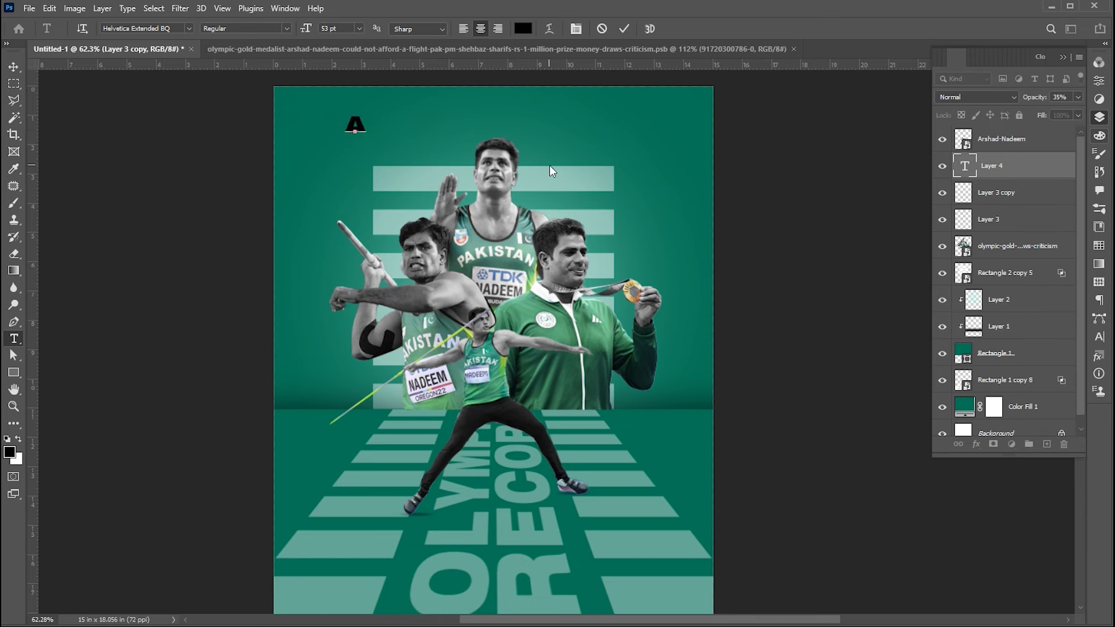
{"action": "type", "text": "NADEEM"}
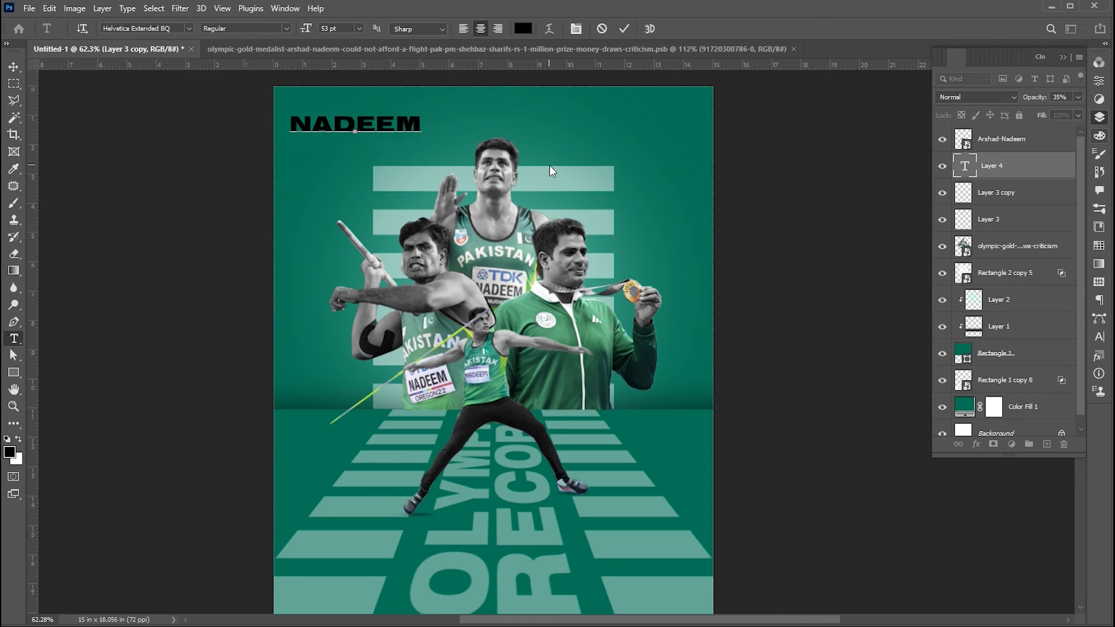
- Widen the tracking of the NADEEM text to 1600
{"action": "key", "text": "ctrl+a"}
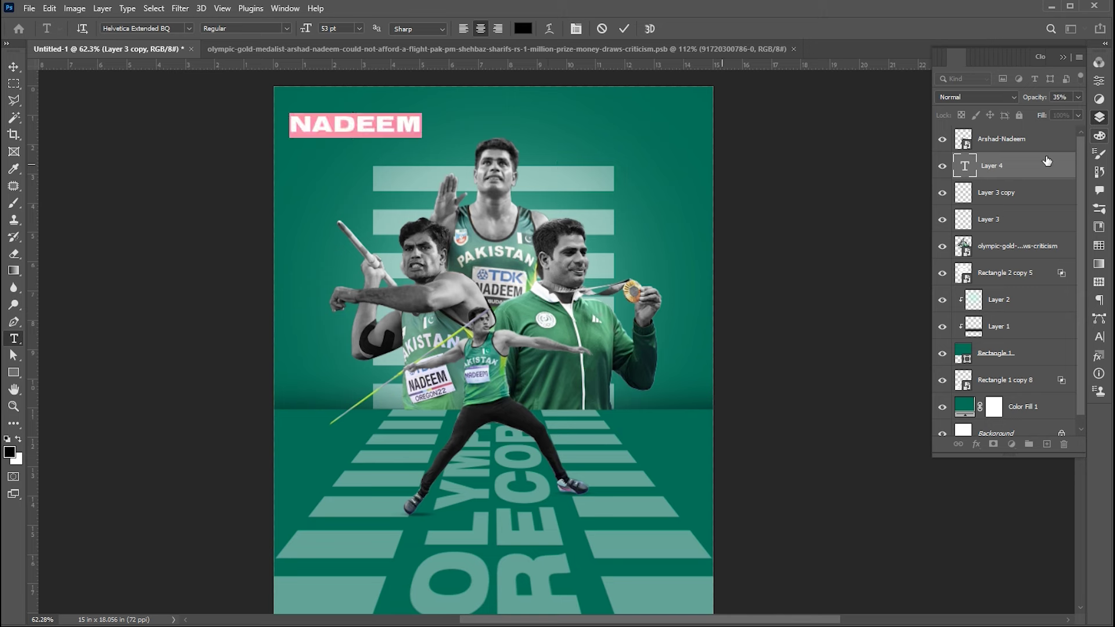
{"action": "left_click", "coordinate": [1098, 337]}
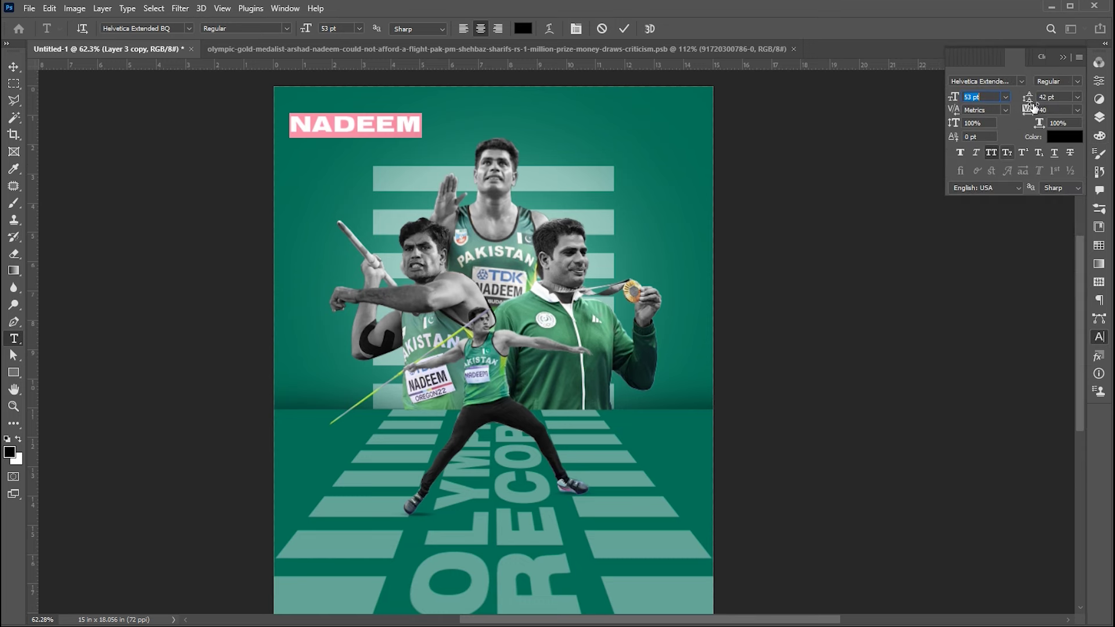
{"action": "left_click_drag", "start_coordinate": [1048, 113], "coordinate": [1081, 115]}
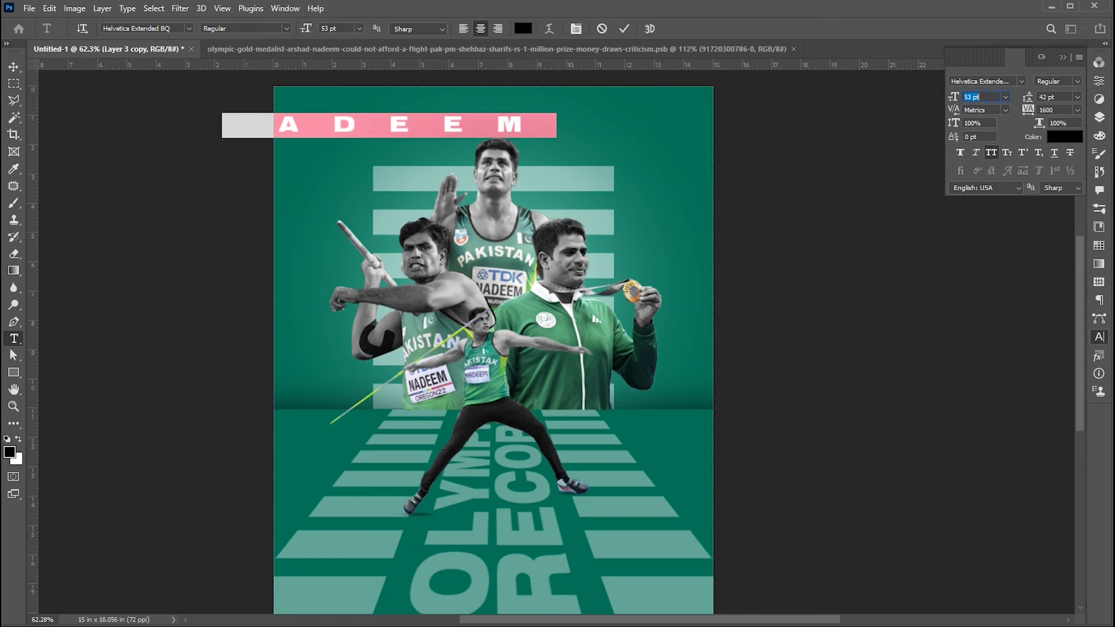
- Centre the NADEEM text horizontally on the poster and shift it slightly upward
{"action": "left_click", "coordinate": [12, 67]}
{"action": "left_click_drag", "start_coordinate": [413, 127], "coordinate": [410, 128]}
{"action": "key", "text": "ctrl+a"}
{"action": "left_click", "coordinate": [298, 28]}
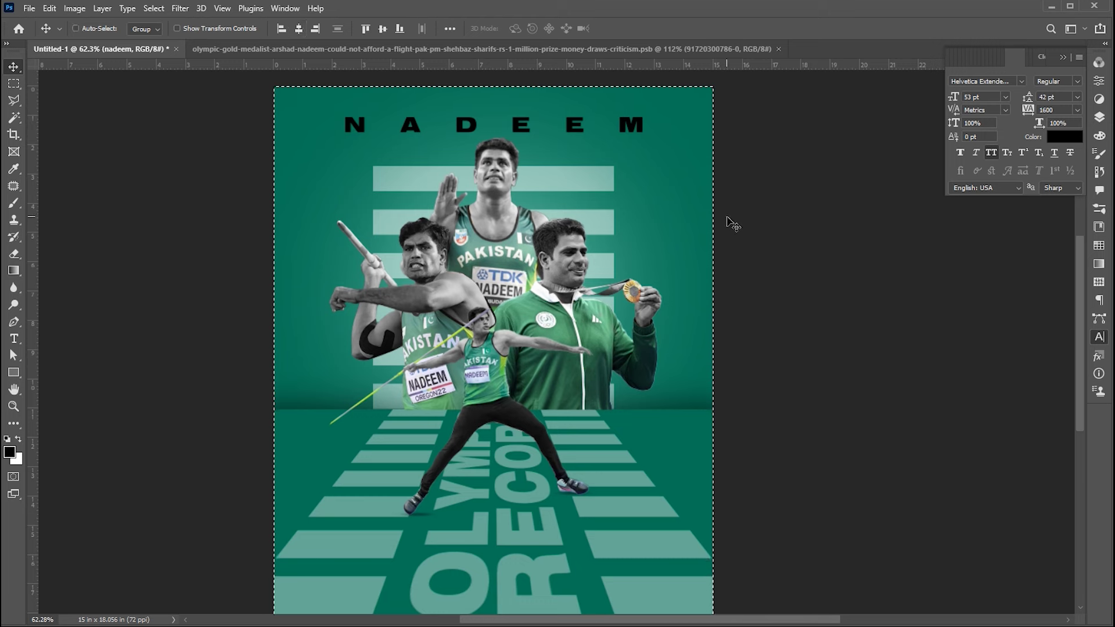
{"action": "key", "text": "ctrl+d"}
{"action": "left_click_drag", "start_coordinate": [633, 128], "coordinate": [632, 119]}
- Change the NADEEM text colour to white
{"action": "double_click", "coordinate": [638, 127]}
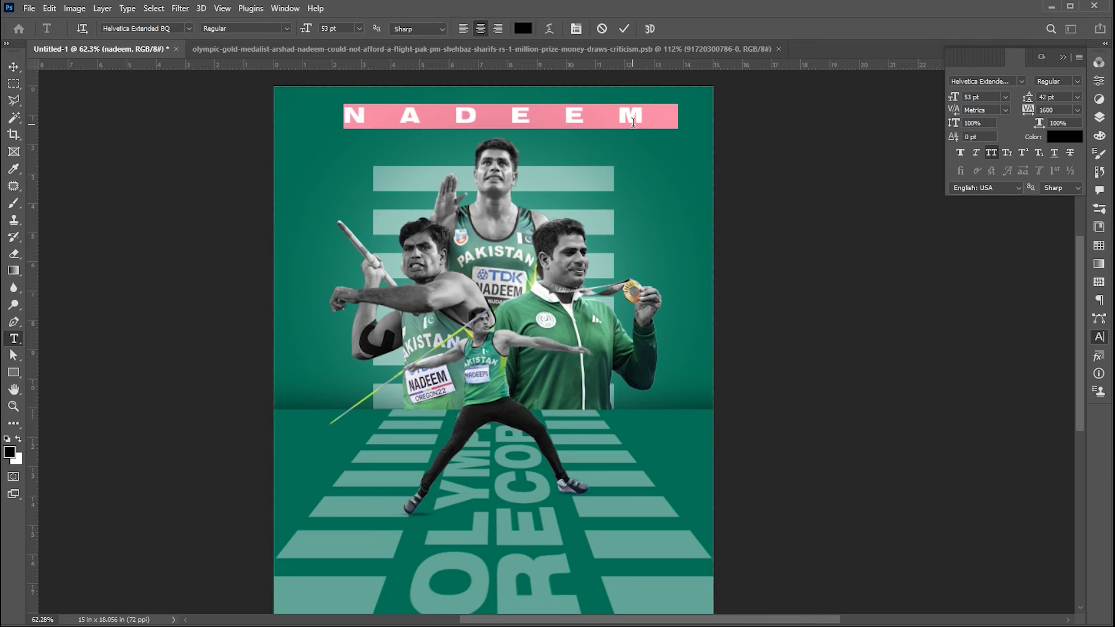
{"action": "left_click", "coordinate": [1065, 136]}
{"action": "left_click_drag", "start_coordinate": [735, 208], "coordinate": [719, 188]}
{"action": "left_click", "coordinate": [1015, 186]}
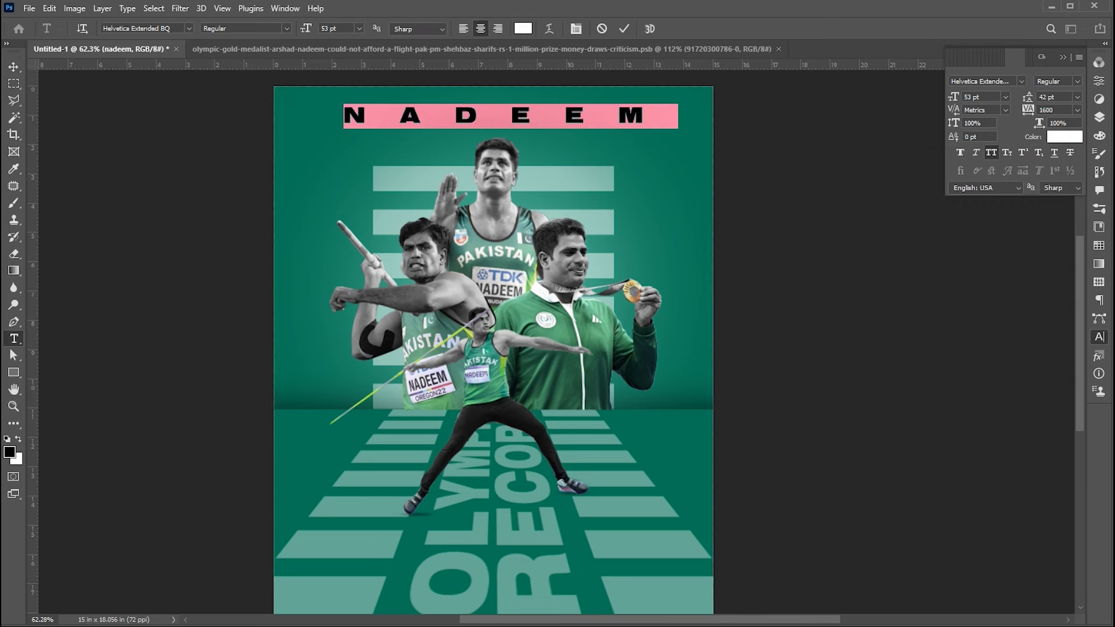
{"action": "key", "text": "ctrl+Return"}
{"action": "key", "text": "v"}
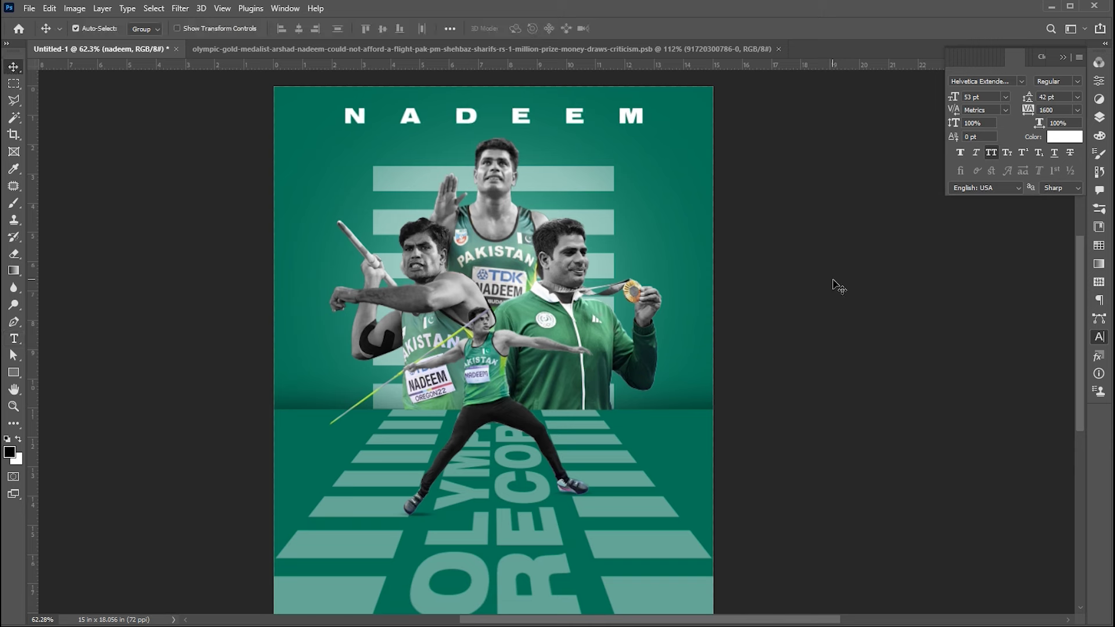
- Lower the NADEEM text layer's opacity to 10%
{"action": "left_click", "coordinate": [1065, 58]}
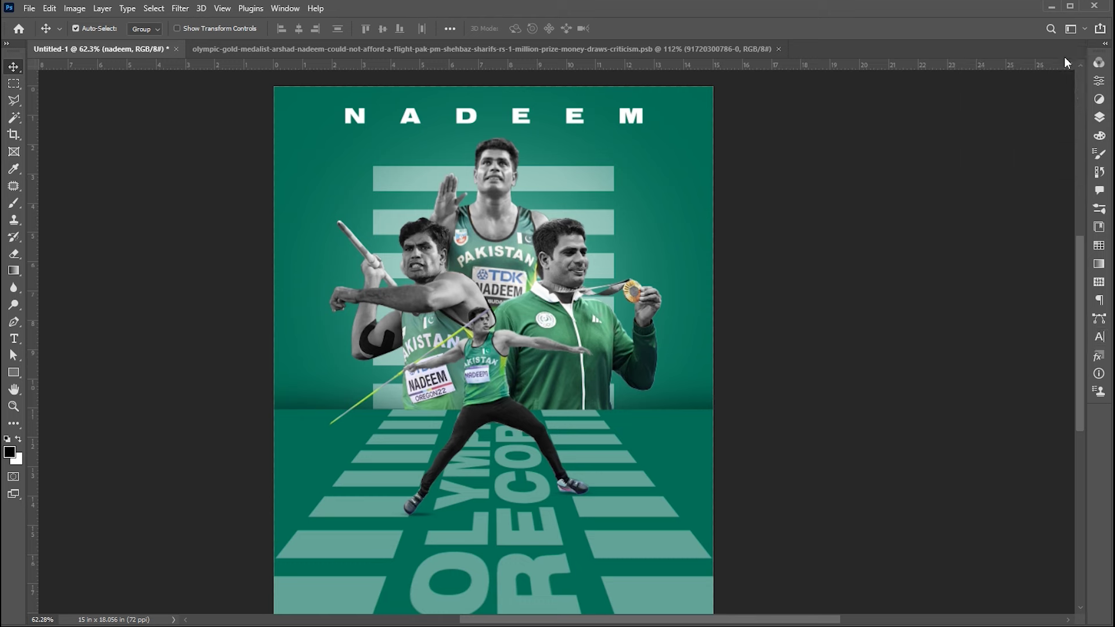
{"action": "left_click", "coordinate": [1095, 119]}
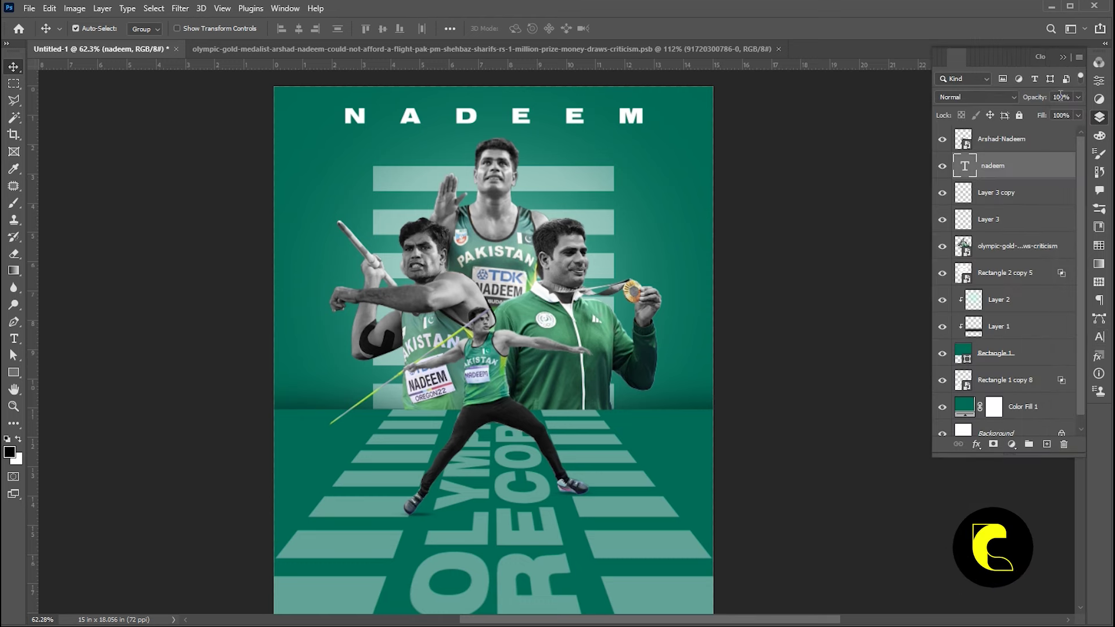
{"action": "left_click", "coordinate": [1067, 94]}
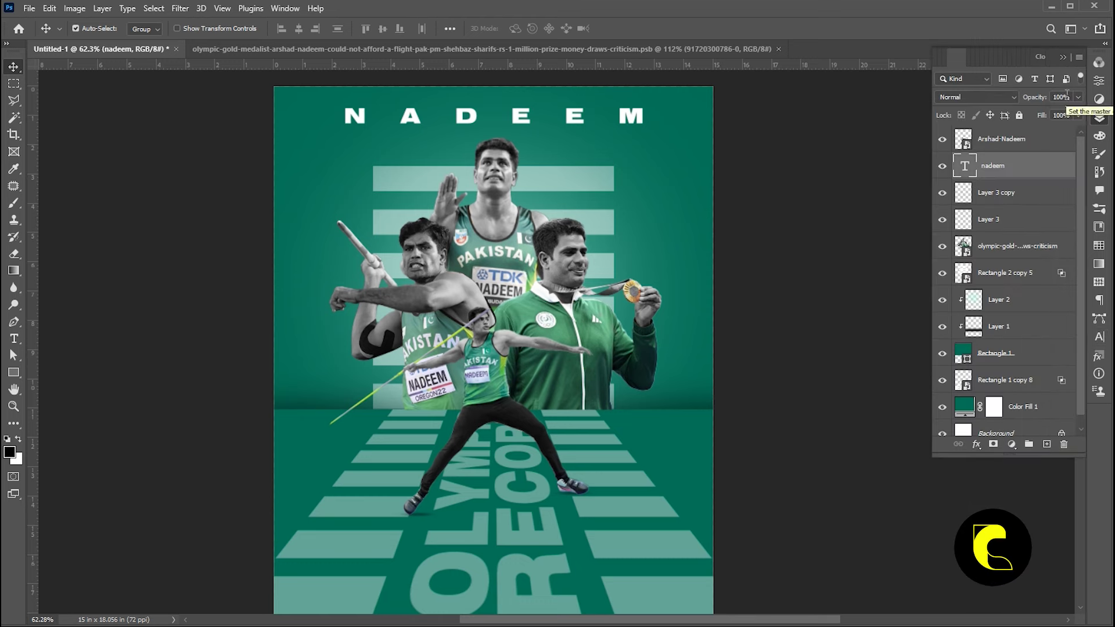
{"action": "type", "text": "10"}
{"action": "key", "text": "Return"}
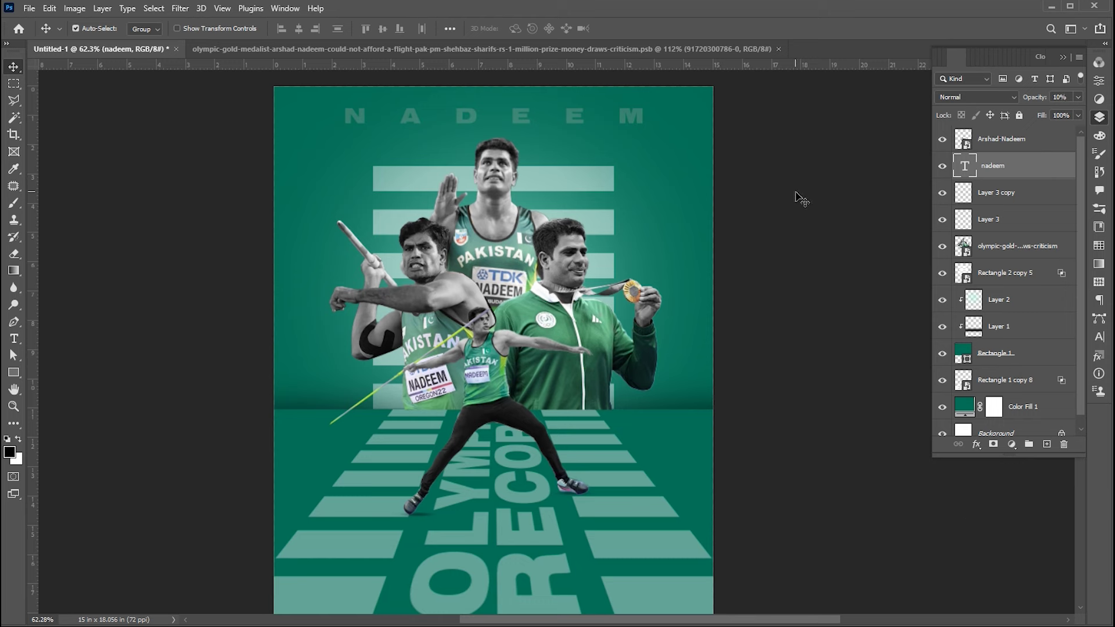
- Duplicate the faint NADEEM text just below the original and raise the copy's opacity to 100%
{"action": "mouse_move", "coordinate": [633, 126]}
{"action": "left_mouse_down", "text": "alt"}
{"action": "mouse_move", "coordinate": [642, 111]}
{"action": "mouse_move", "coordinate": [633, 141]}
{"action": "left_mouse_up", "text": "alt"}
{"action": "left_click", "coordinate": [1077, 98]}
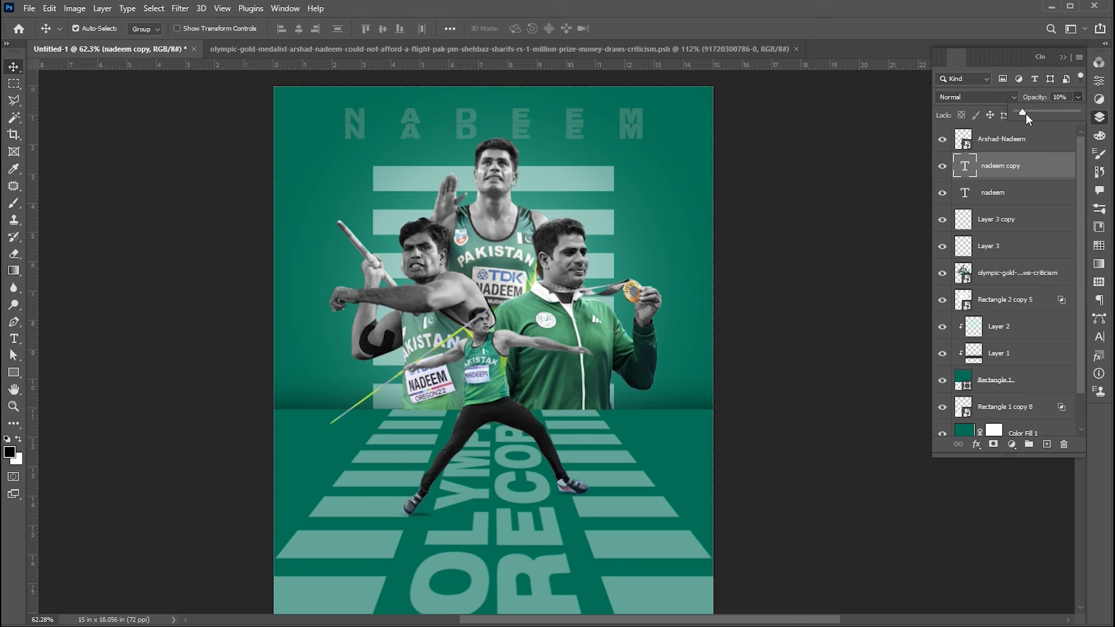
{"action": "left_click_drag", "start_coordinate": [1023, 116], "coordinate": [1079, 116]}
{"action": "left_click", "coordinate": [623, 135]}
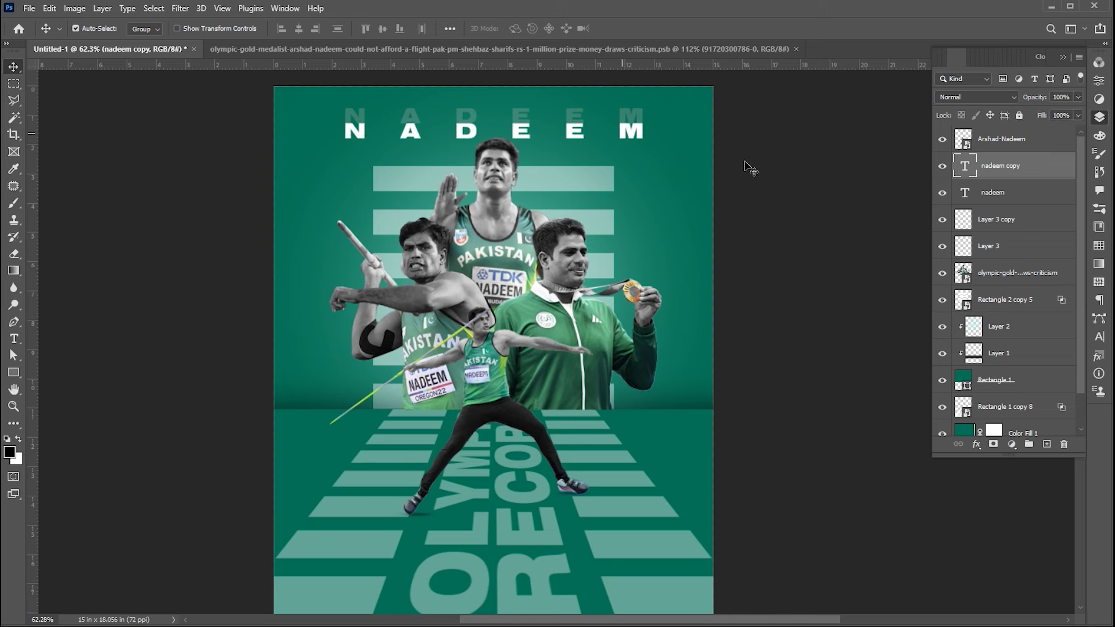
- Replace the copied text with ARSHAD and set its tracking to 10
{"action": "key", "text": "Return"}
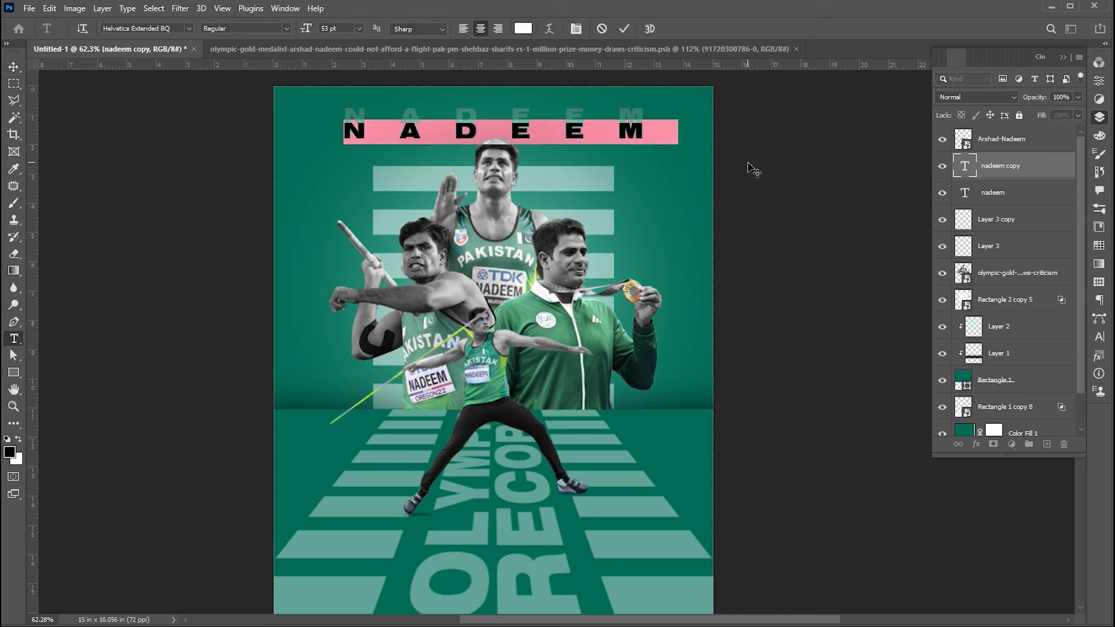
{"action": "type", "text": "ar"}
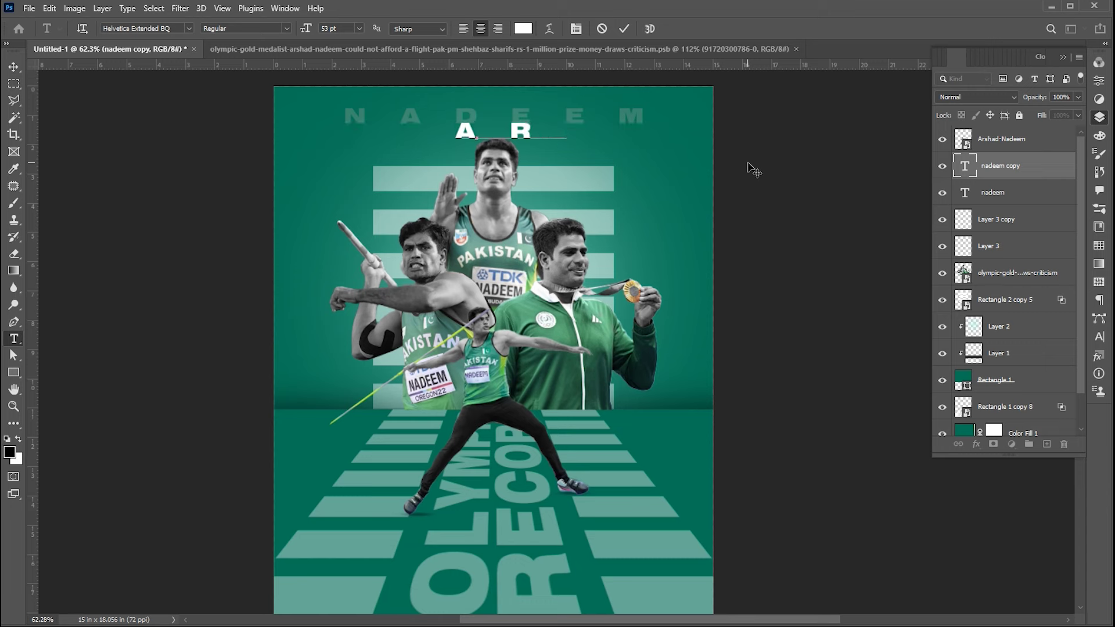
{"action": "type", "text": "sha"}
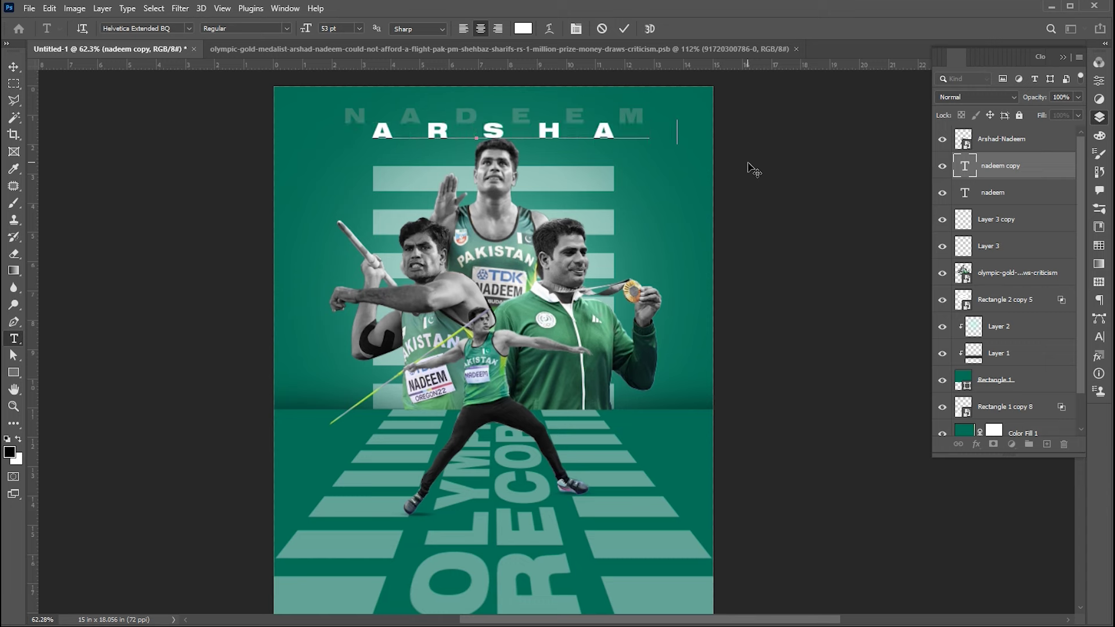
{"action": "type", "text": "d"}
{"action": "key", "text": "ctrl+a"}
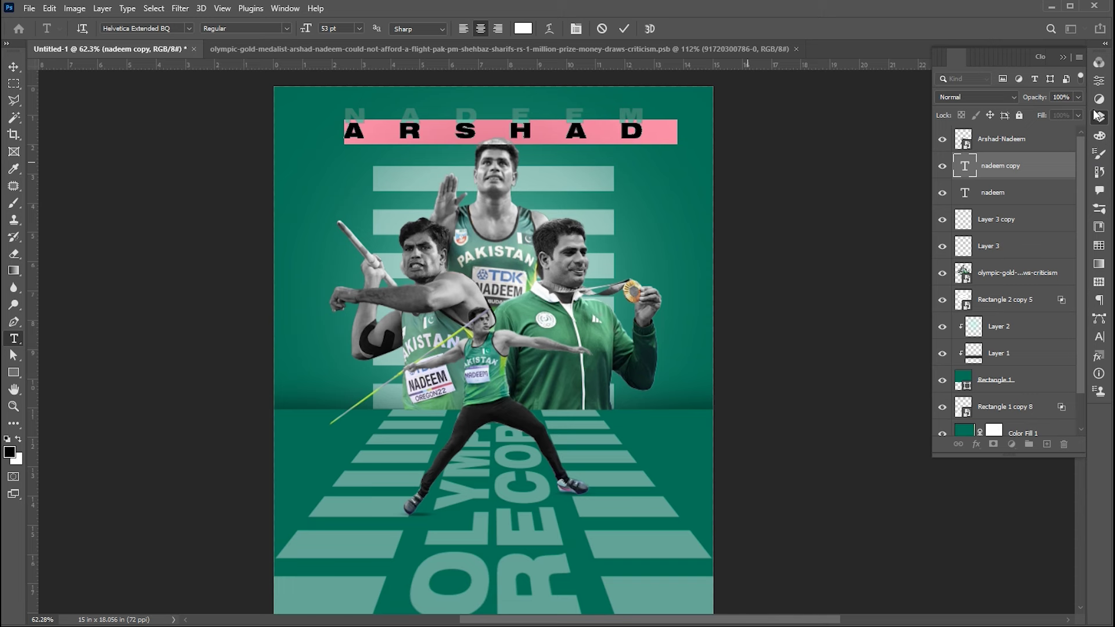
{"action": "left_click", "coordinate": [1098, 337]}
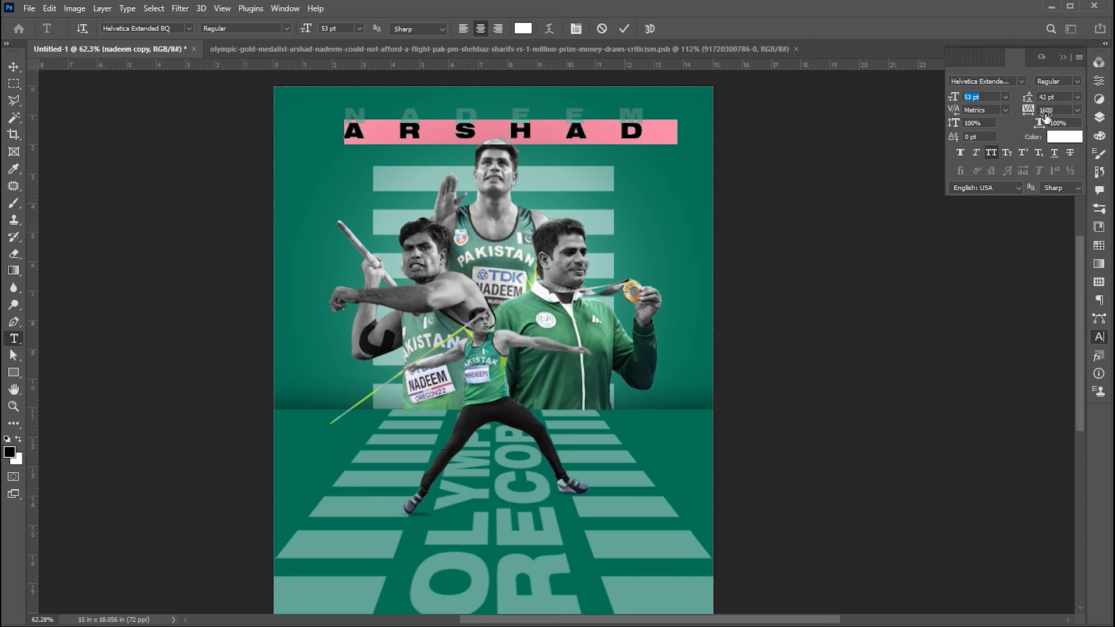
{"action": "left_click", "coordinate": [1025, 112]}
{"action": "type", "text": "10"}
{"action": "key", "text": "Return"}
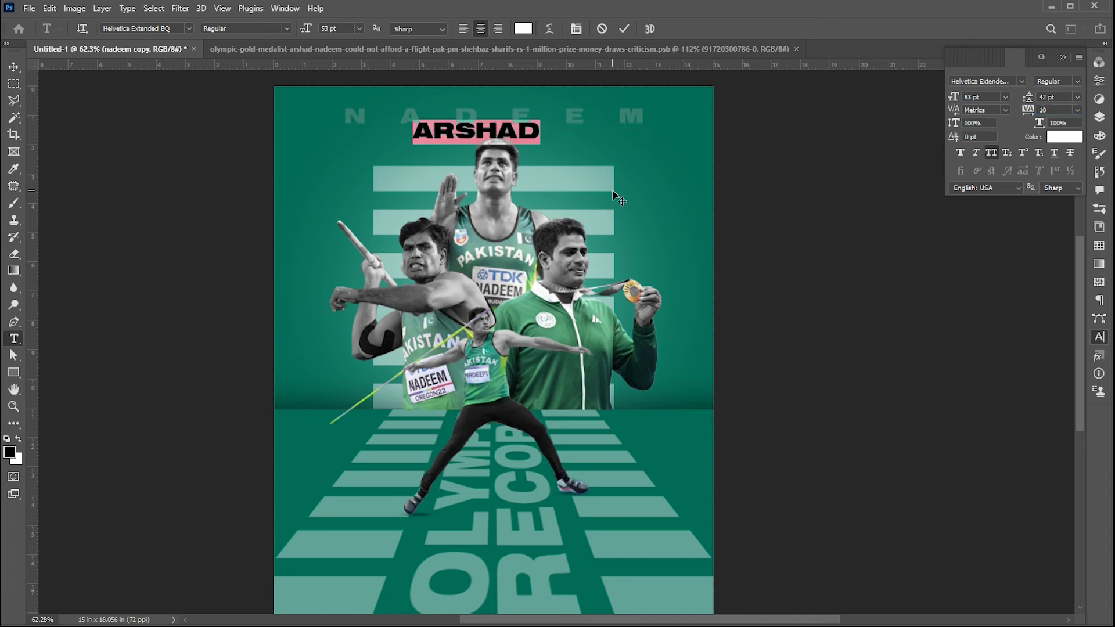
{"action": "key", "text": "ctrl+Return"}
{"action": "key", "text": "v"}
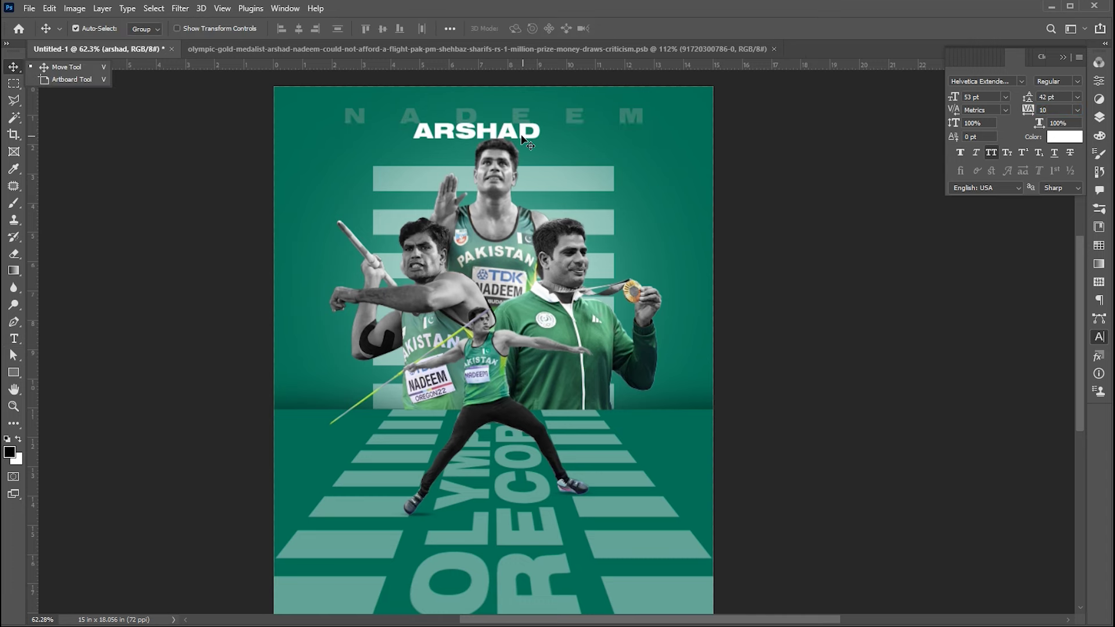
- Move the ARSHAD text up over the faint NADEEM text and centre it horizontally on the poster
{"action": "left_click_drag", "start_coordinate": [529, 143], "coordinate": [529, 128]}
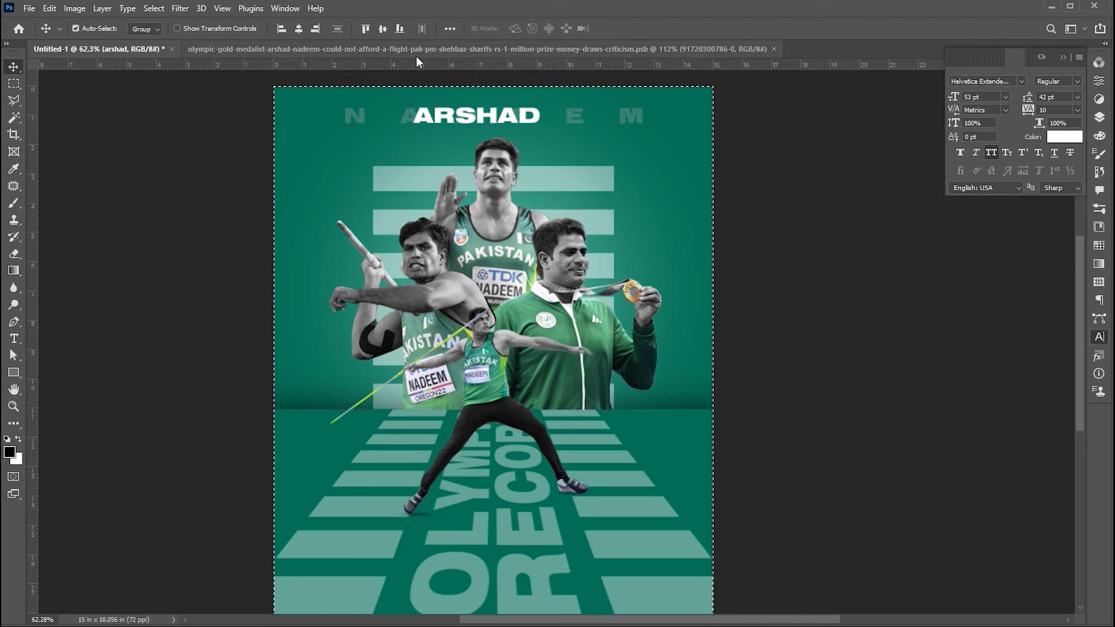
{"action": "key", "text": "ctrl+a"}
{"action": "key", "text": "shift+Right"}
{"action": "key", "text": "shift+Right"}
{"action": "key", "text": "shift+Right"}
{"action": "key", "text": "ctrl+d"}
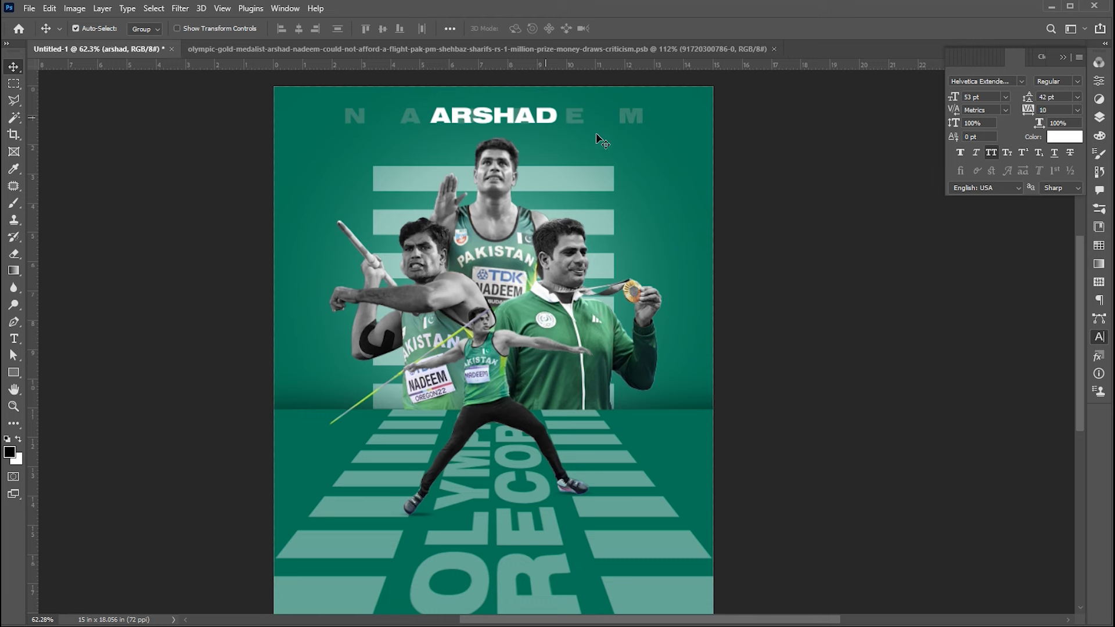
- Set the ARSHAD text to Helvetica CE Bold at 31 pt
{"action": "double_click", "coordinate": [494, 115]}
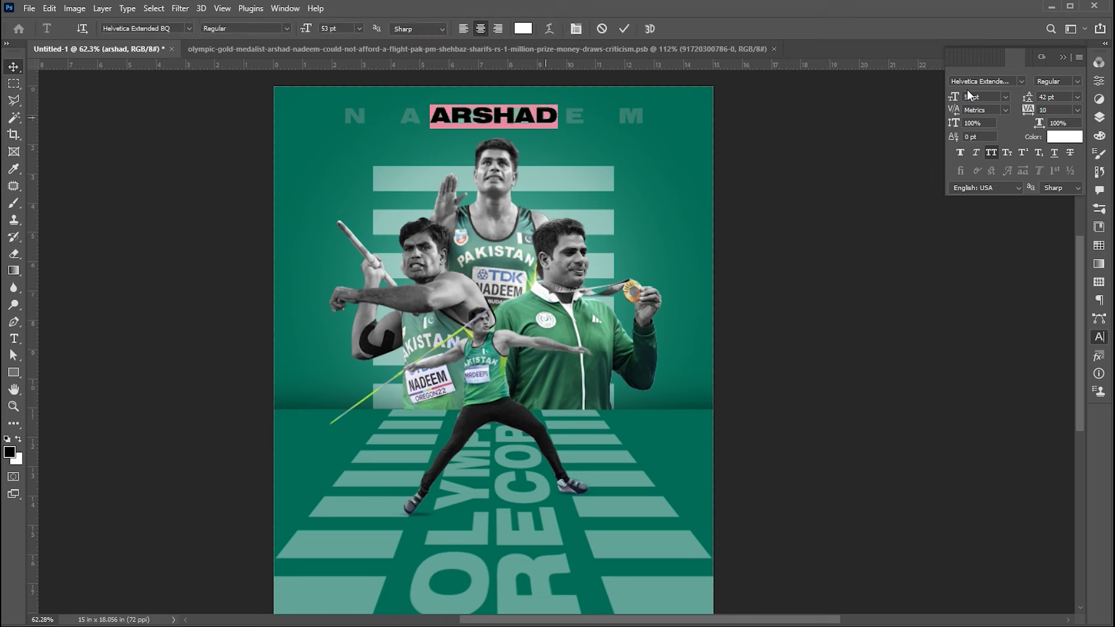
{"action": "left_click", "coordinate": [1008, 82]}
{"action": "type", "text": "helv"}
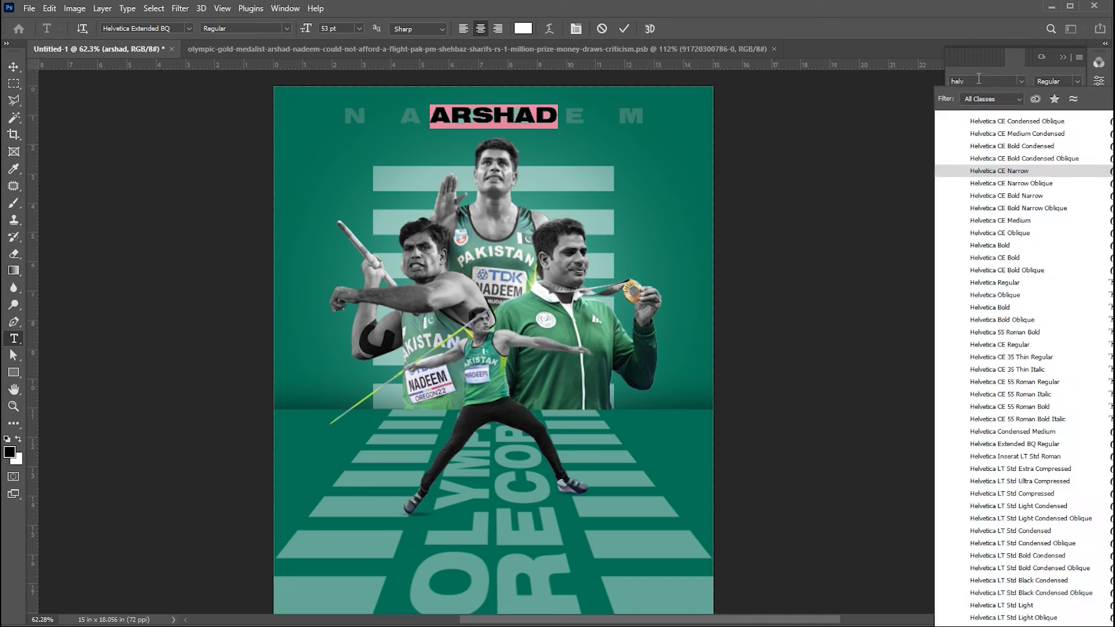
{"action": "left_click", "coordinate": [1012, 259]}
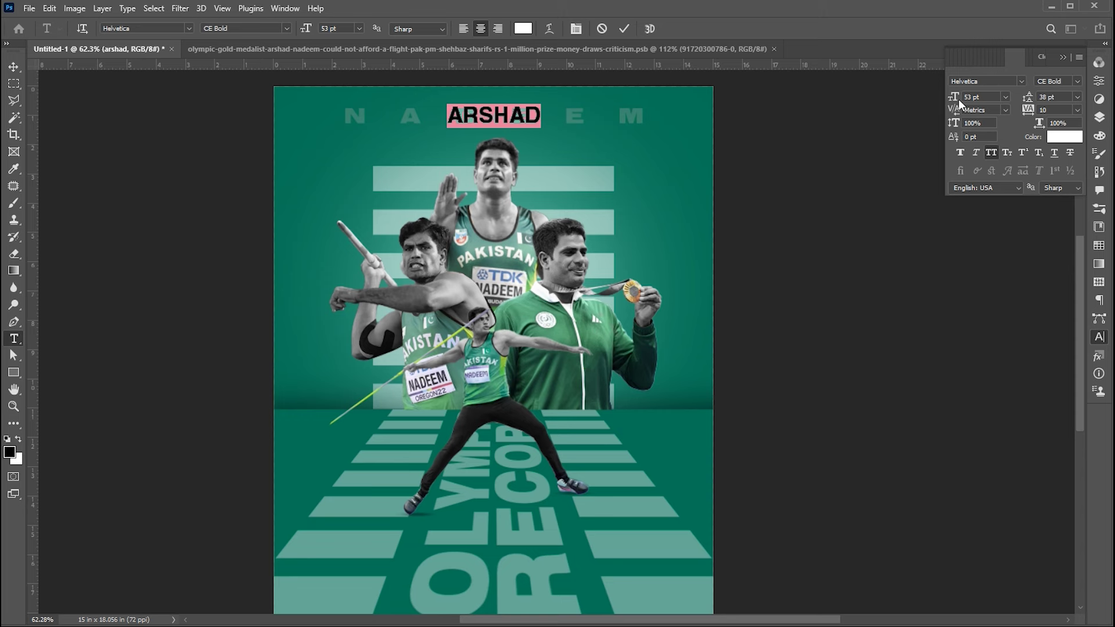
{"action": "left_click_drag", "start_coordinate": [955, 97], "coordinate": [941, 101]}
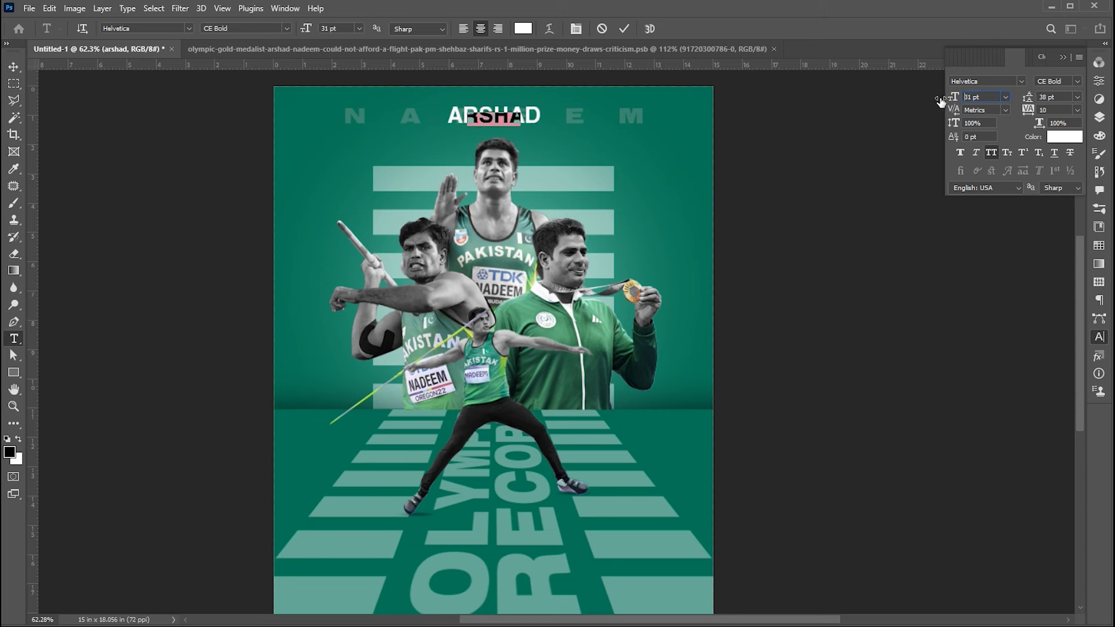
{"action": "left_click", "coordinate": [14, 67]}
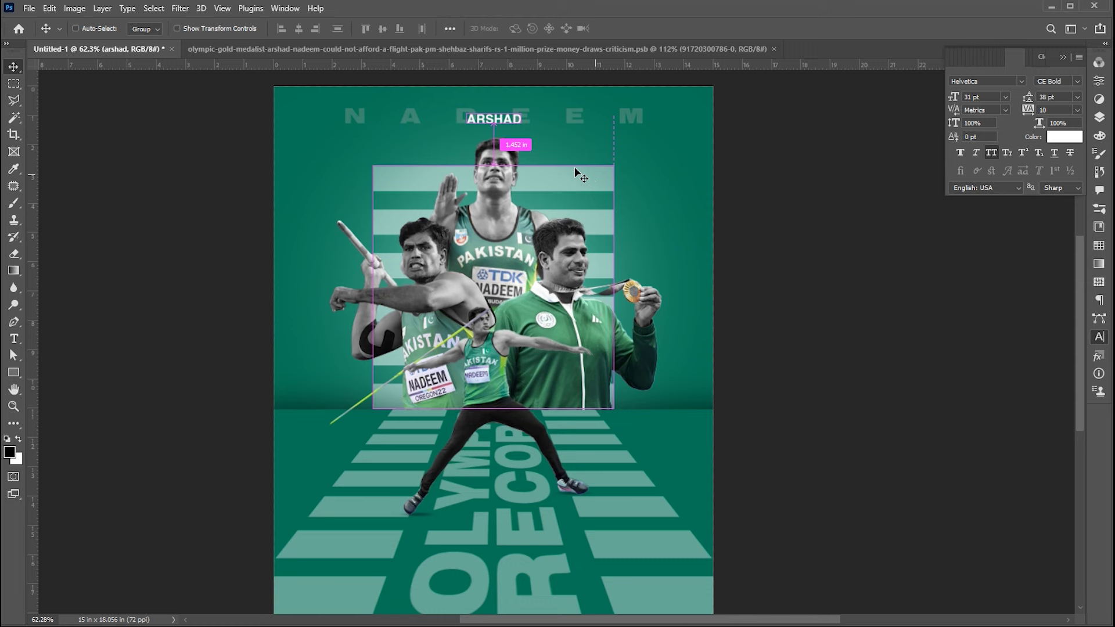
{"action": "left_click", "coordinate": [75, 28]}
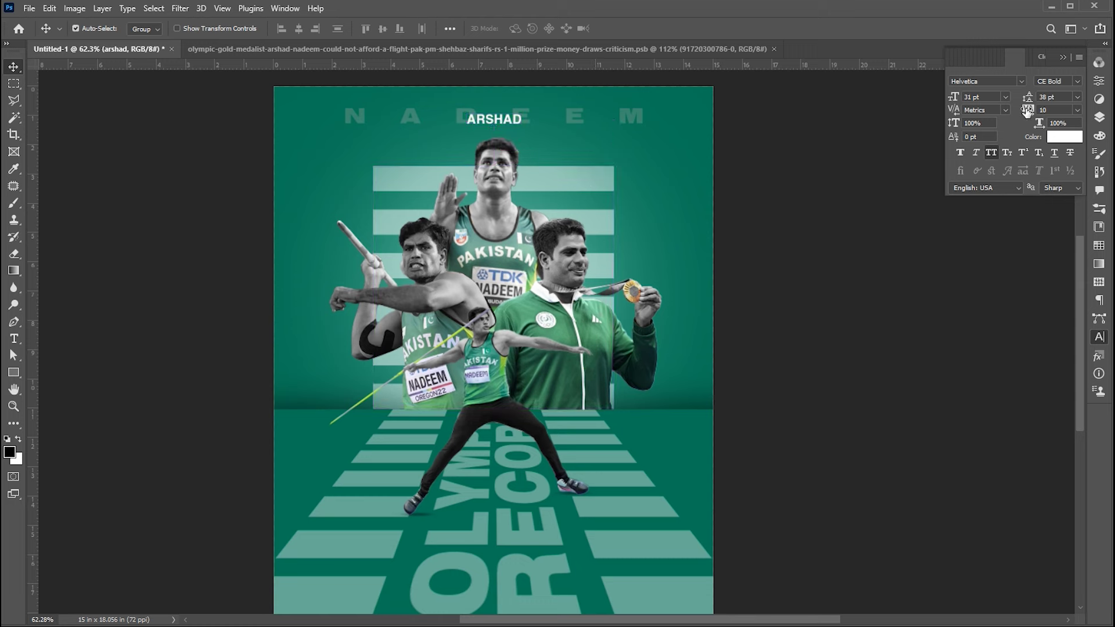
- Set the ARSHAD text's tracking to 1190 and scale it up to about 37 pt around its centre
{"action": "left_click_drag", "start_coordinate": [1027, 112], "coordinate": [1051, 112]}
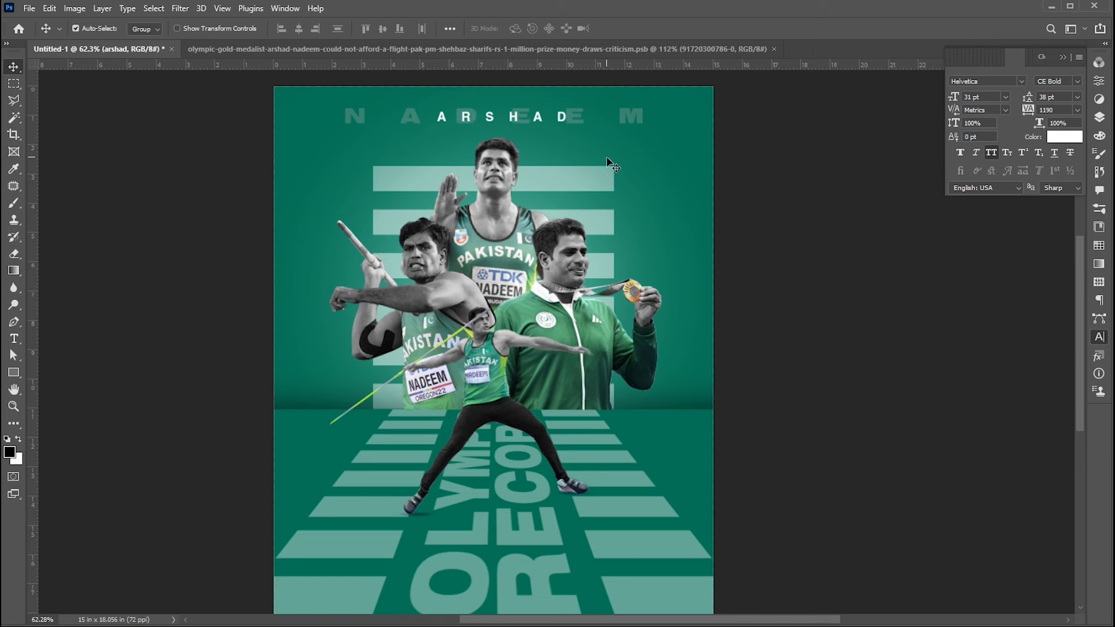
{"action": "key", "text": "ctrl+t"}
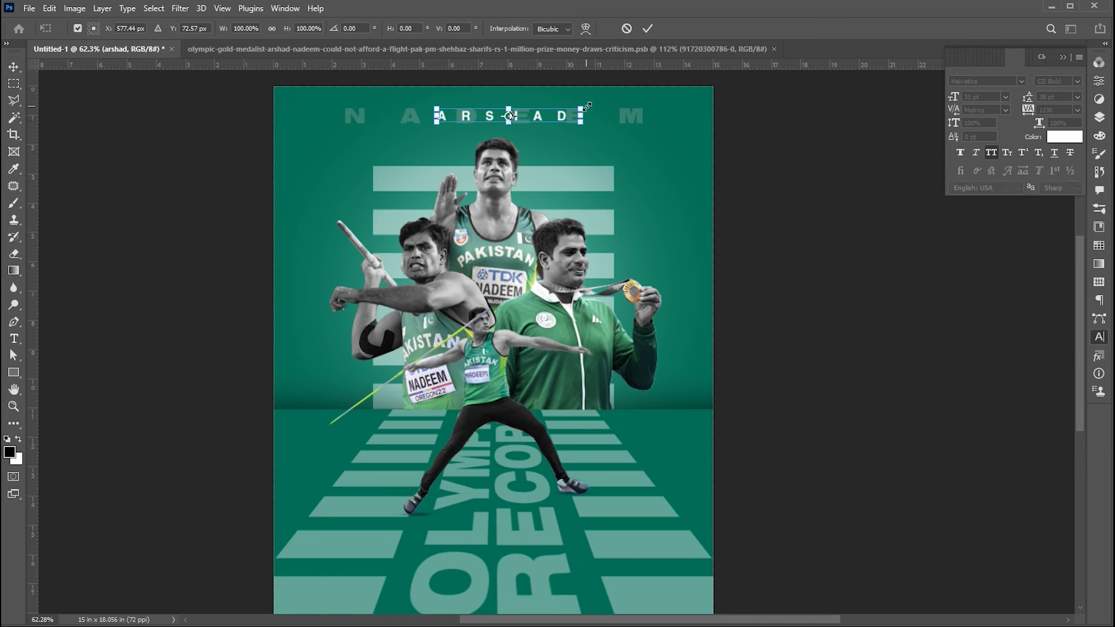
{"action": "mouse_move", "coordinate": [588, 106]}
{"action": "left_mouse_down"}
{"action": "mouse_move", "coordinate": [606, 94]}
{"action": "mouse_move", "coordinate": [597, 100]}
{"action": "left_mouse_up"}
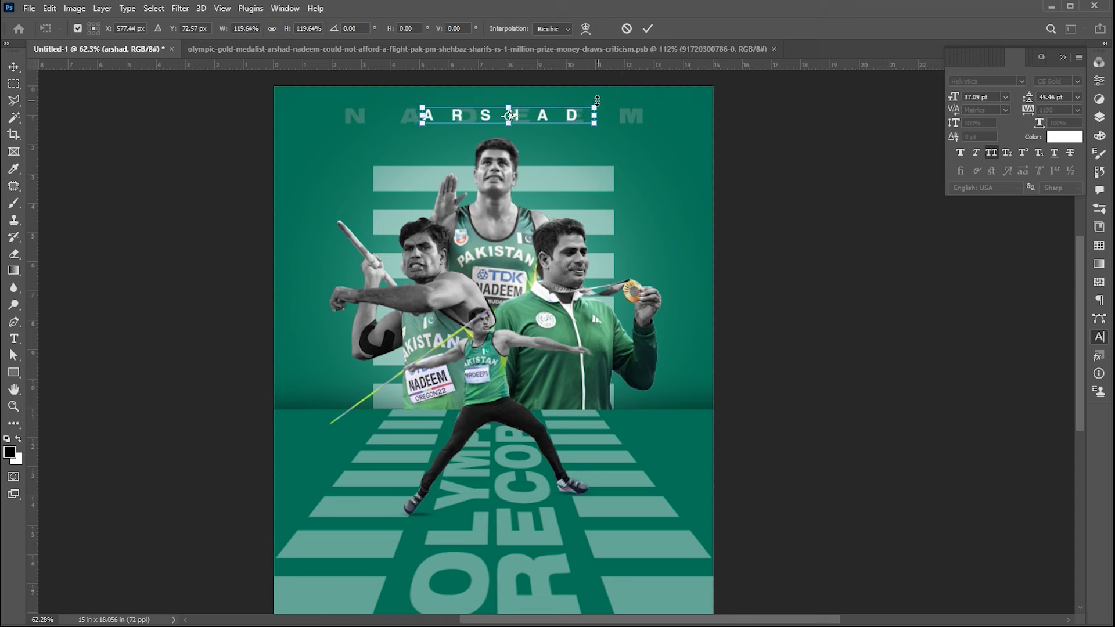
{"action": "key", "text": "Return"}
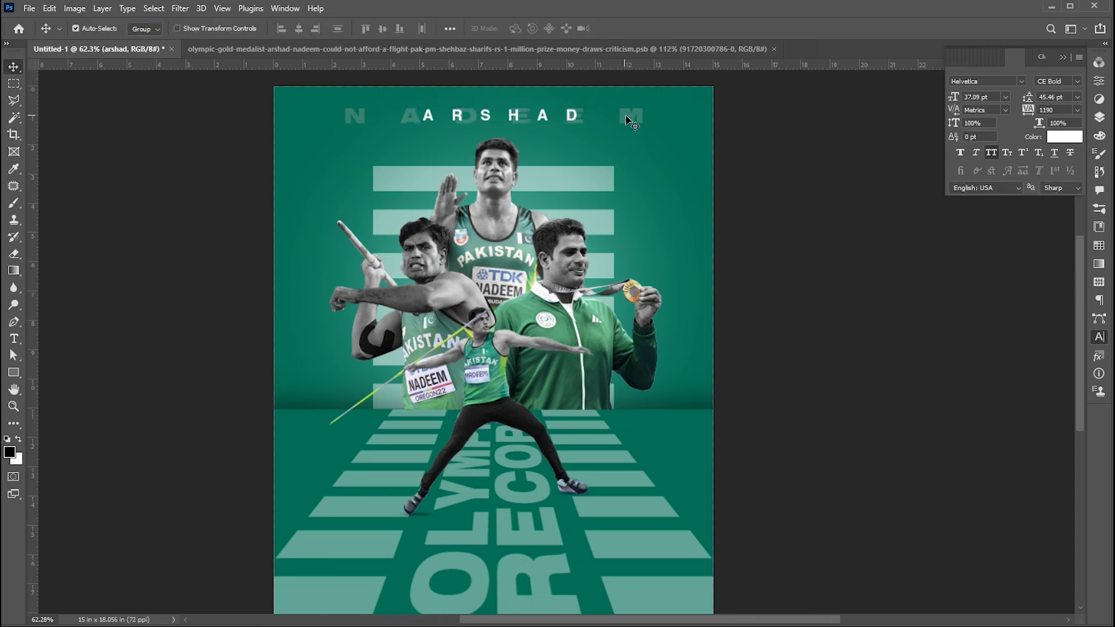
- Stretch the faint NADEEM text behind ARSHAD to about 107% width and 160% height
{"action": "left_click", "coordinate": [522, 124]}
{"action": "key", "text": "ctrl+t"}
{"action": "left_click_drag", "start_coordinate": [511, 124], "coordinate": [511, 135]}
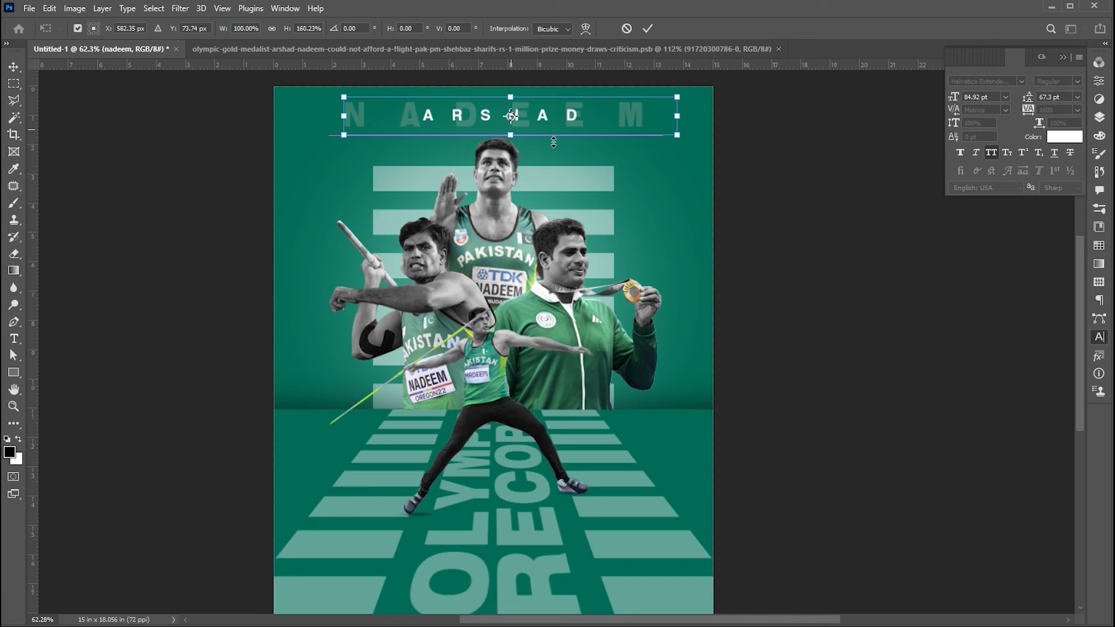
{"action": "left_click_drag", "start_coordinate": [678, 115], "coordinate": [689, 115]}
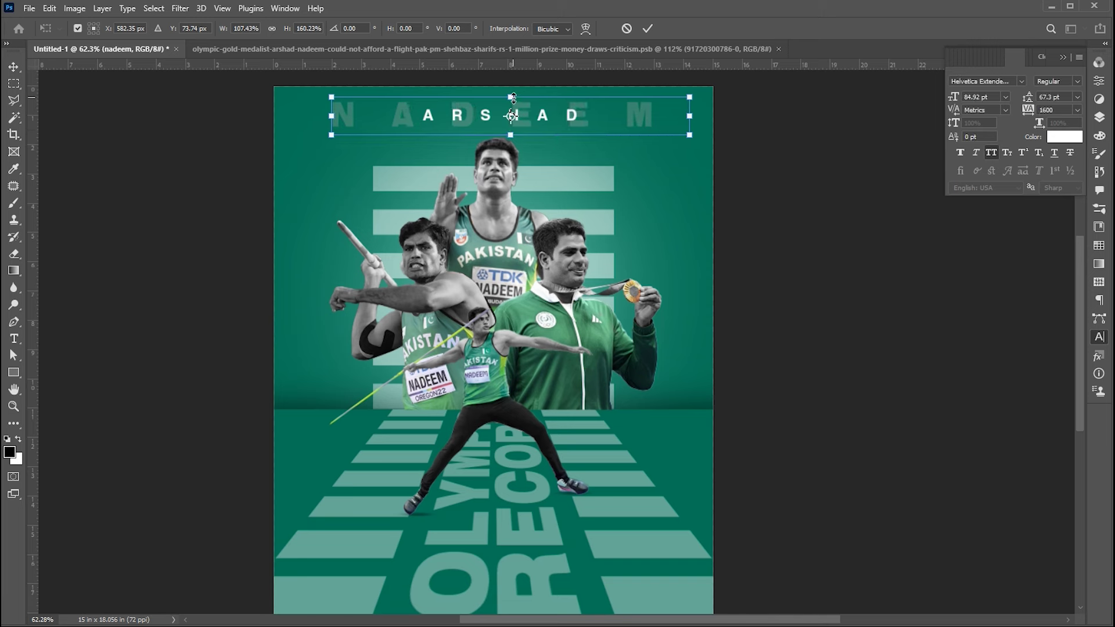
{"action": "key", "text": "Return"}
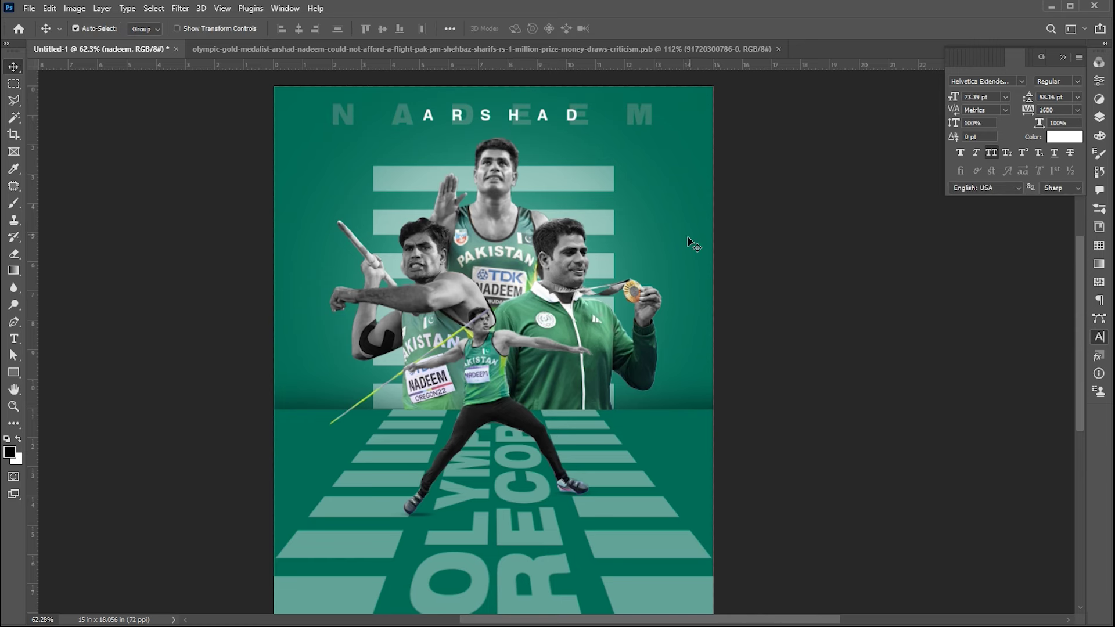
- Draw a rectangle about 94 × 83 px in the poster's upper-left corner and fill it with white
{"action": "left_click", "coordinate": [14, 373]}
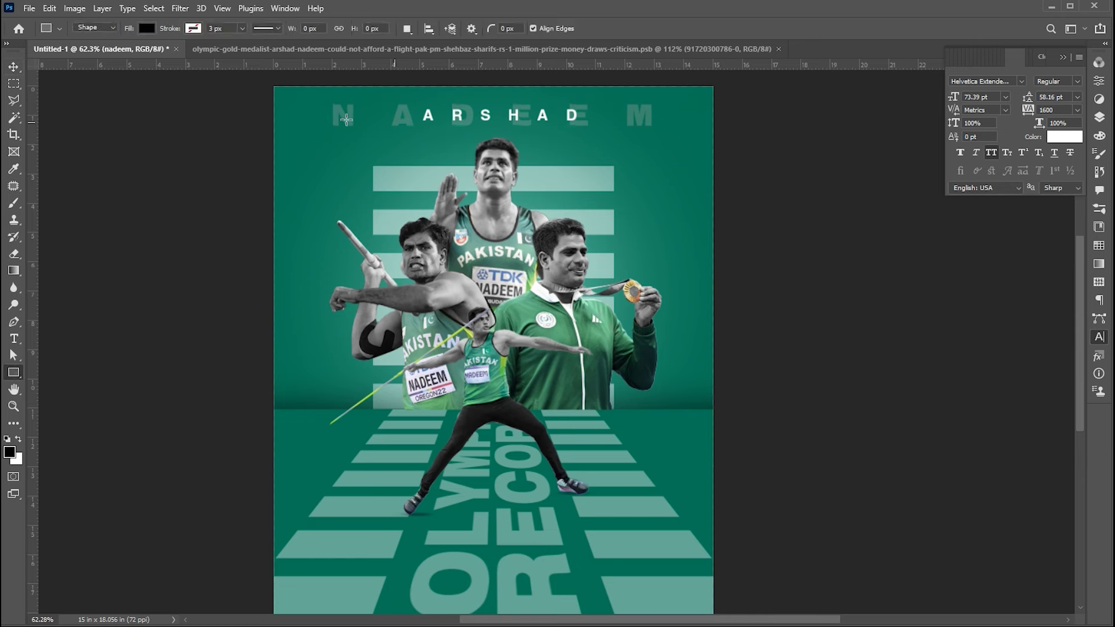
{"action": "left_click_drag", "start_coordinate": [284, 95], "coordinate": [322, 129]}
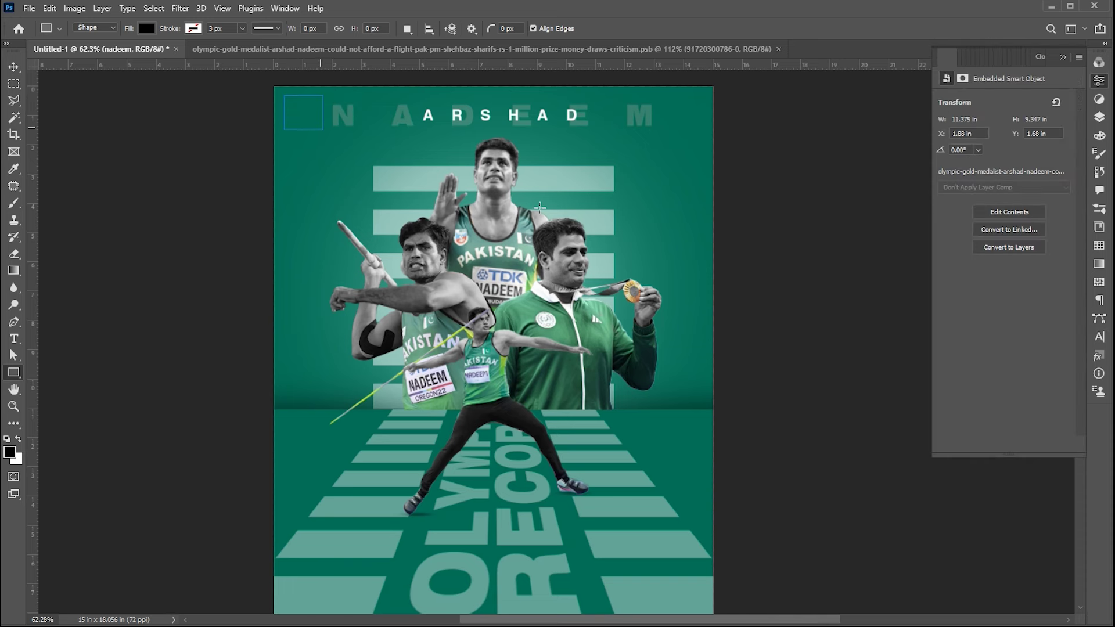
{"action": "left_click", "coordinate": [984, 200]}
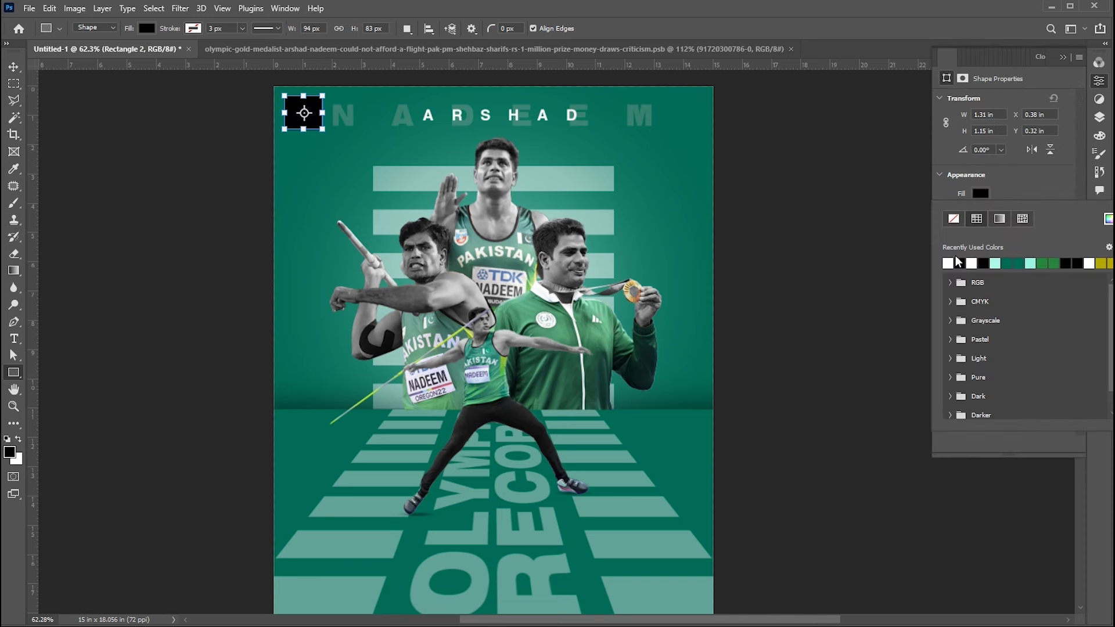
{"action": "left_click", "coordinate": [948, 263]}
{"action": "left_click", "coordinate": [1016, 181]}
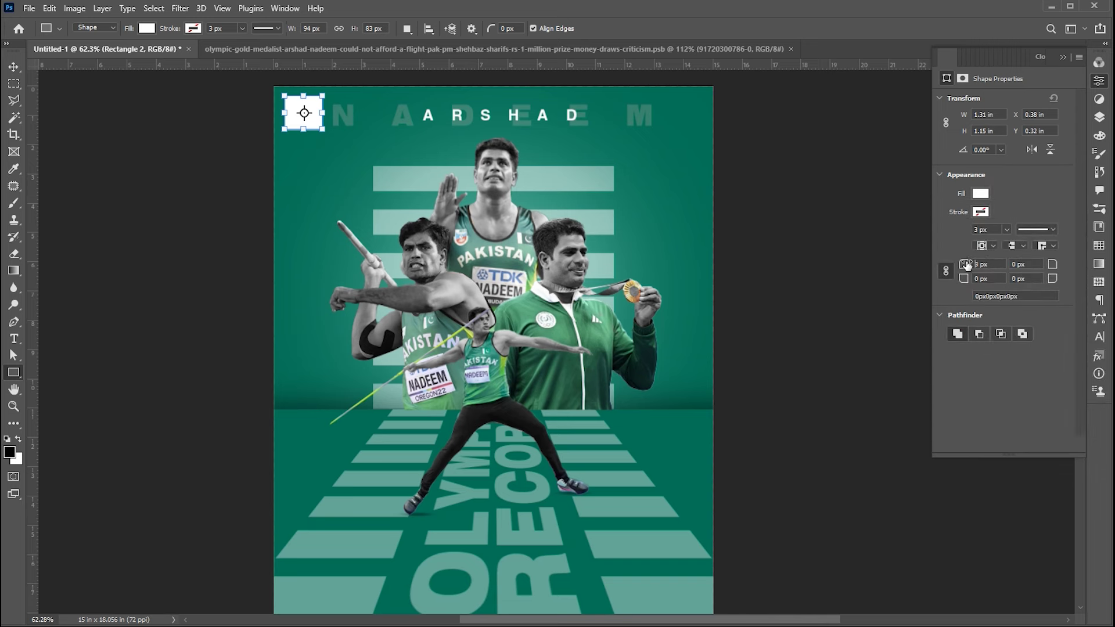
- Round all of the white rectangle's corners to 15 px and nudge it slightly left and down
{"action": "left_click_drag", "start_coordinate": [967, 265], "coordinate": [974, 265]}
{"action": "left_click", "coordinate": [13, 67]}
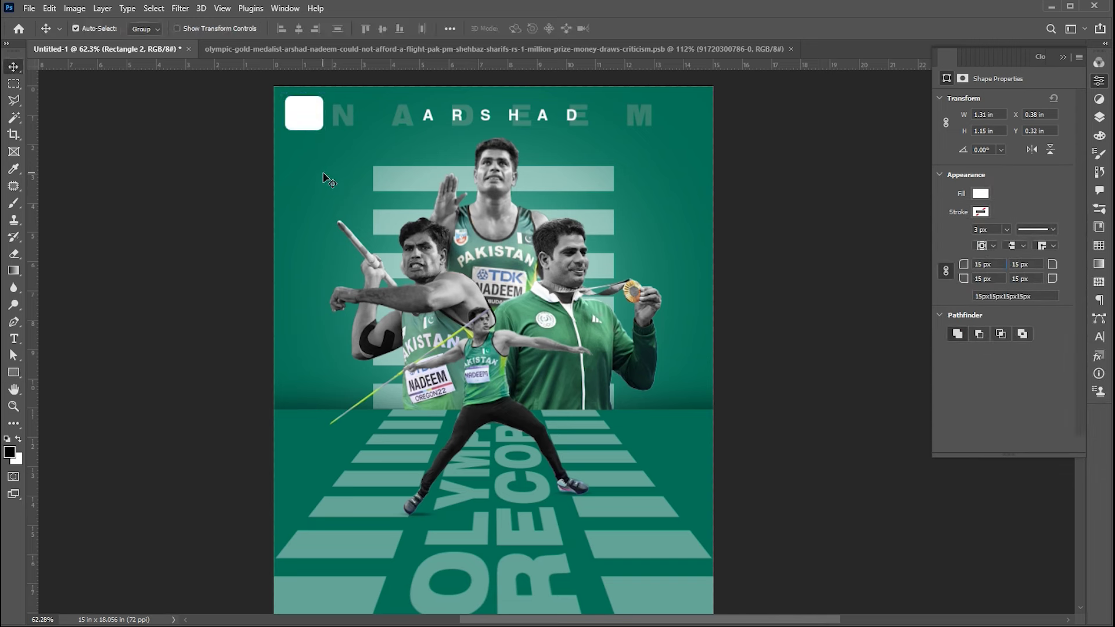
{"action": "key", "text": "Left"}
{"action": "key", "text": "Left"}
{"action": "key", "text": "Down"}
- Duplicate the ARSHAD text just below the title, near the white badge, and replace the copy's wording with OR
{"action": "left_click_drag", "start_coordinate": [483, 122], "coordinate": [356, 153]}
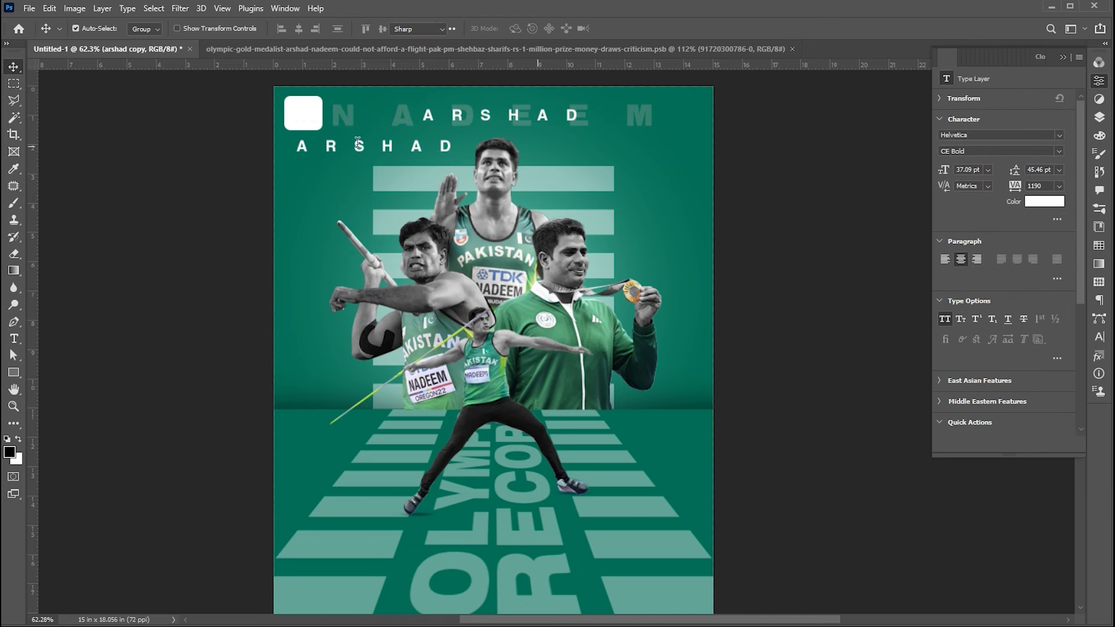
{"action": "double_click", "coordinate": [374, 147]}
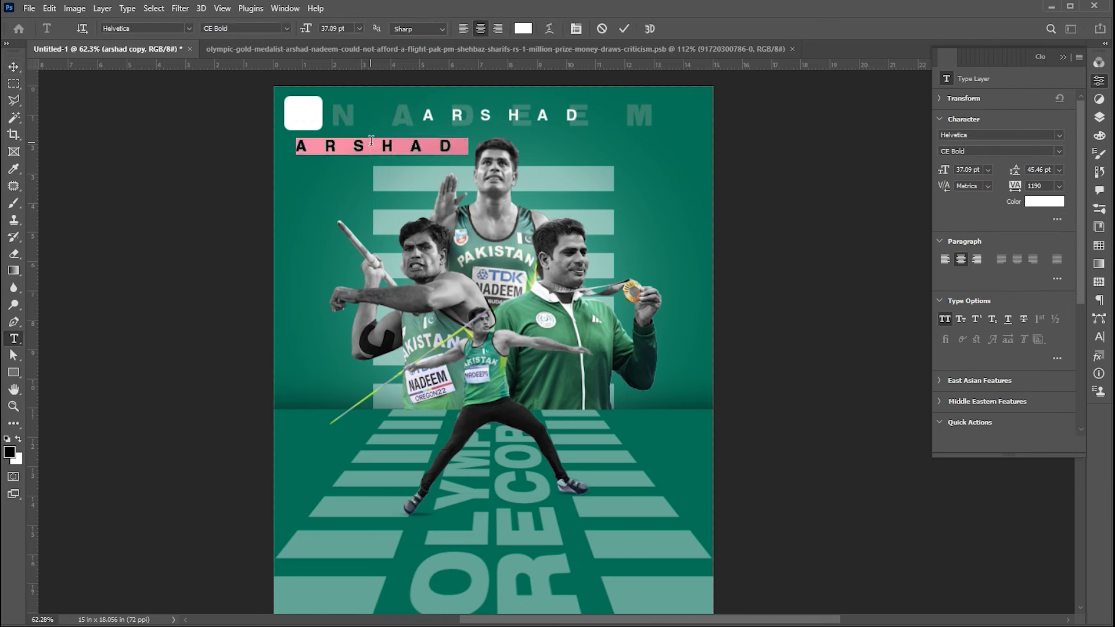
{"action": "type", "text": "OR"}
{"action": "key", "text": "ctrl+a"}
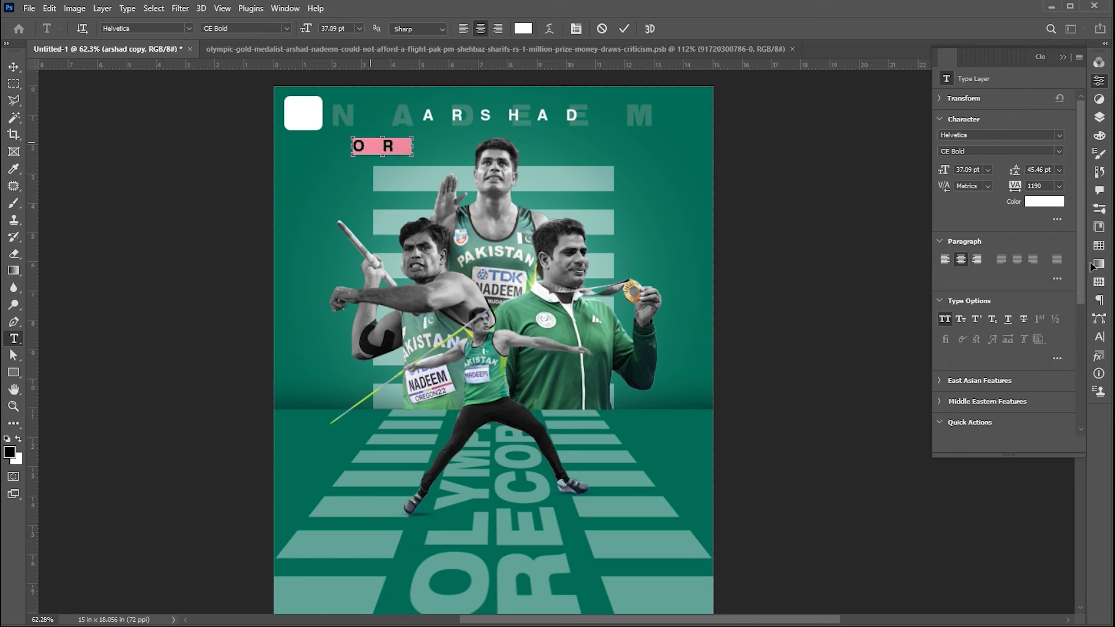
- Set the OR text's tracking to 0 and its font to Agency FB Bold
{"action": "left_click", "coordinate": [1099, 340]}
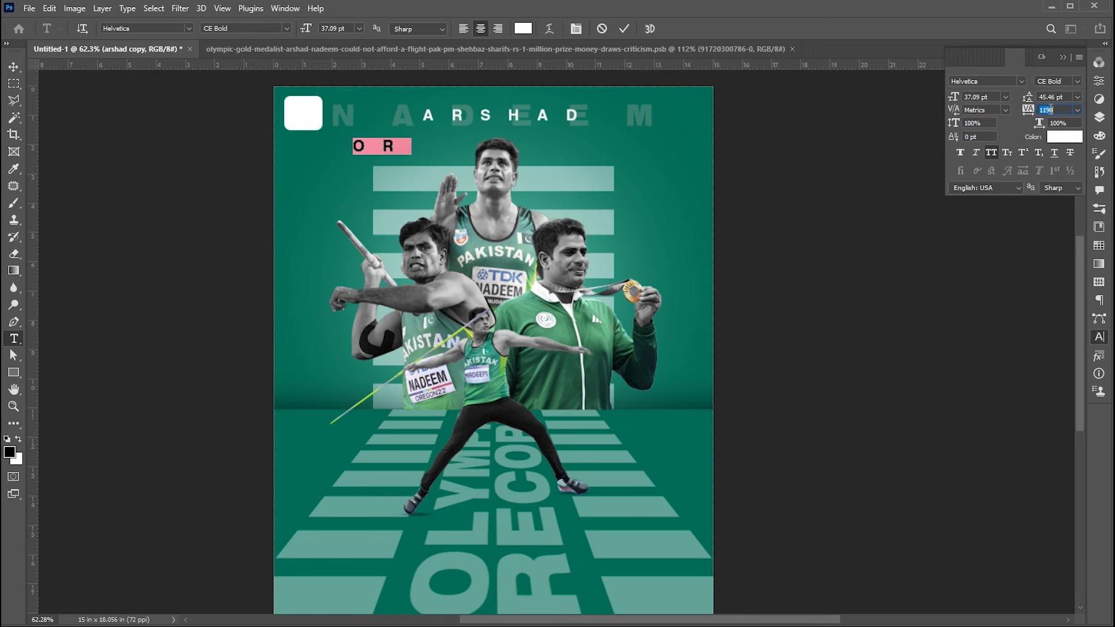
{"action": "left_click", "coordinate": [1050, 110]}
{"action": "type", "text": "0"}
{"action": "key", "text": "Return"}
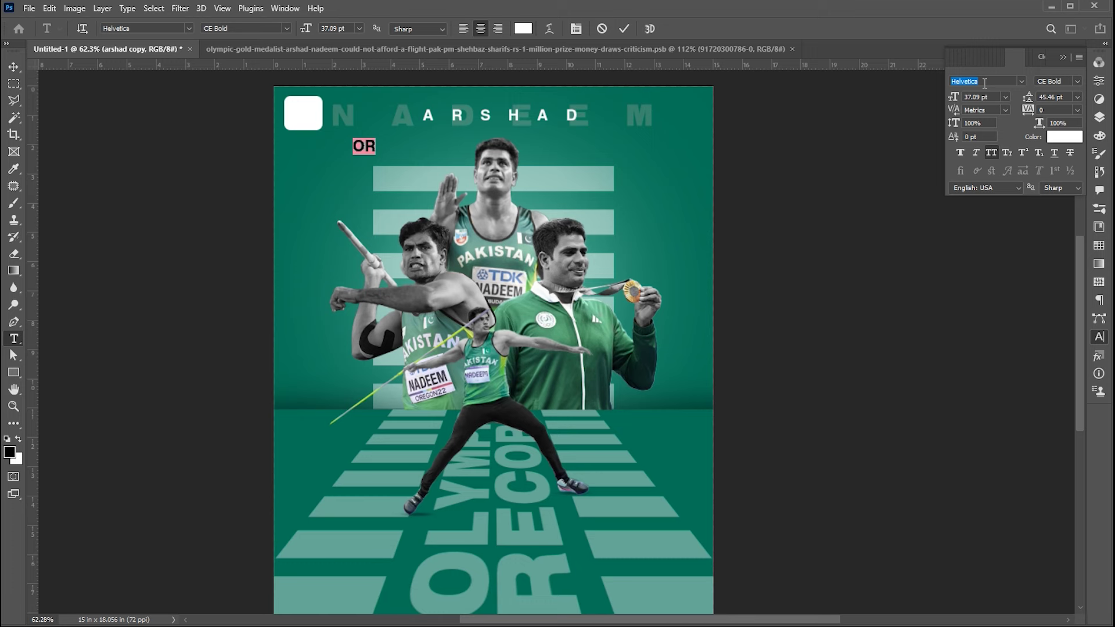
{"action": "type", "text": "agen"}
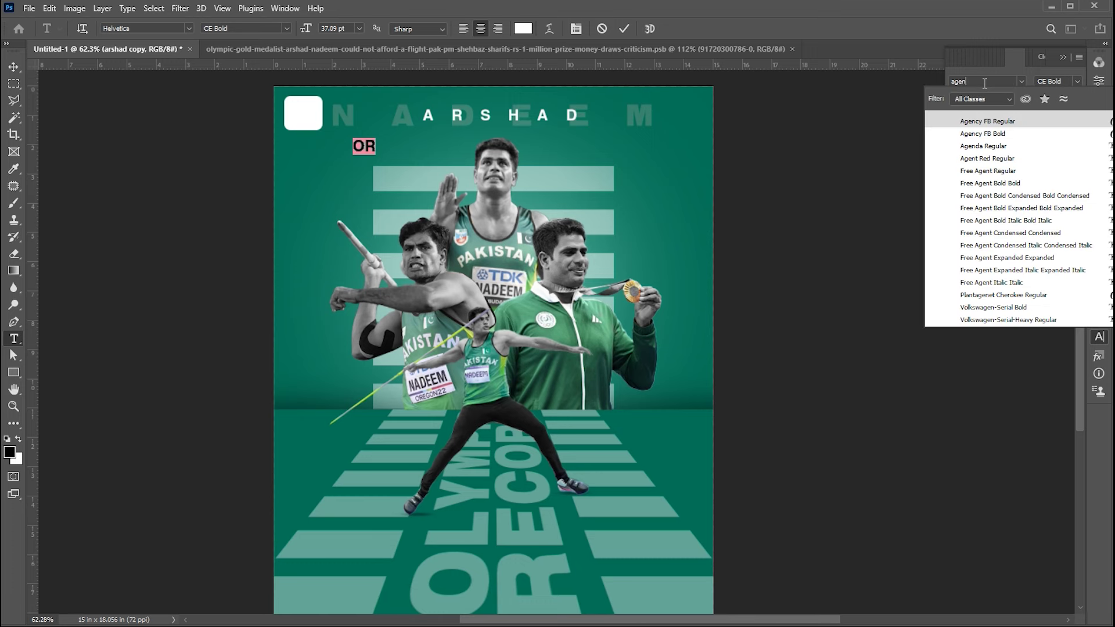
{"action": "left_click", "coordinate": [994, 135]}
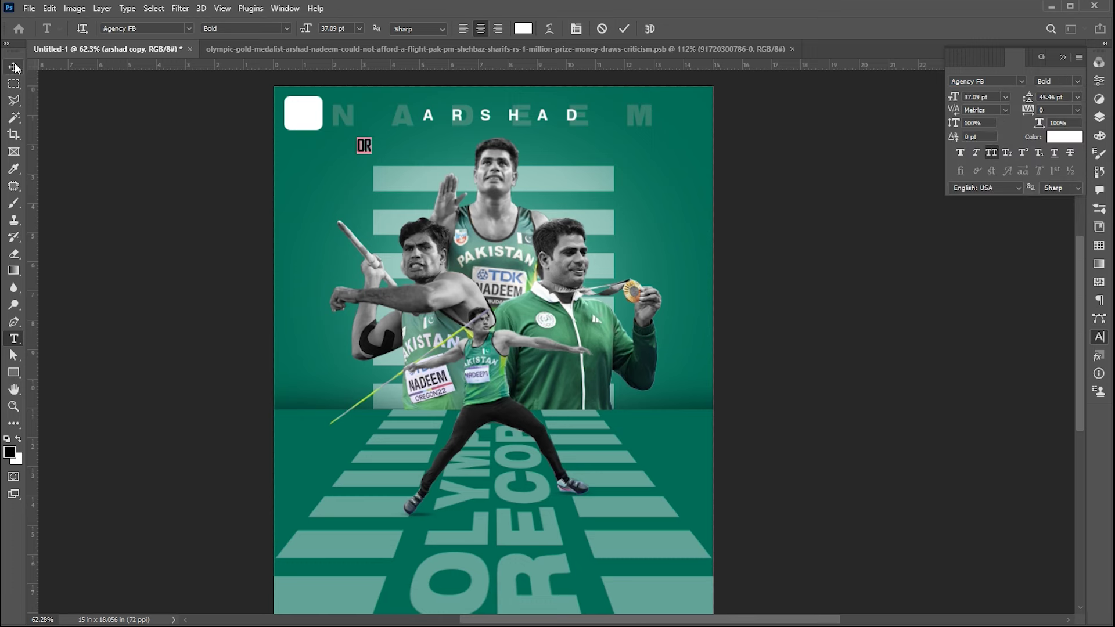
- Recolour the OR text with the dark green sampled from the poster floor and move it onto the white badge
{"action": "left_click", "coordinate": [9, 452]}
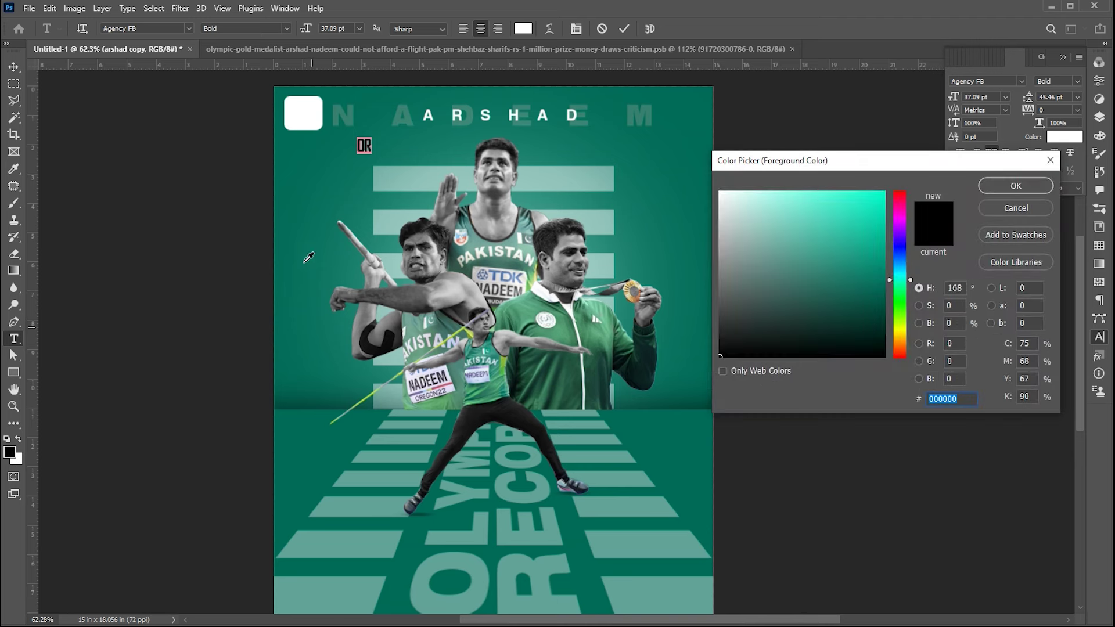
{"action": "left_click", "coordinate": [303, 455]}
{"action": "left_click", "coordinate": [997, 187]}
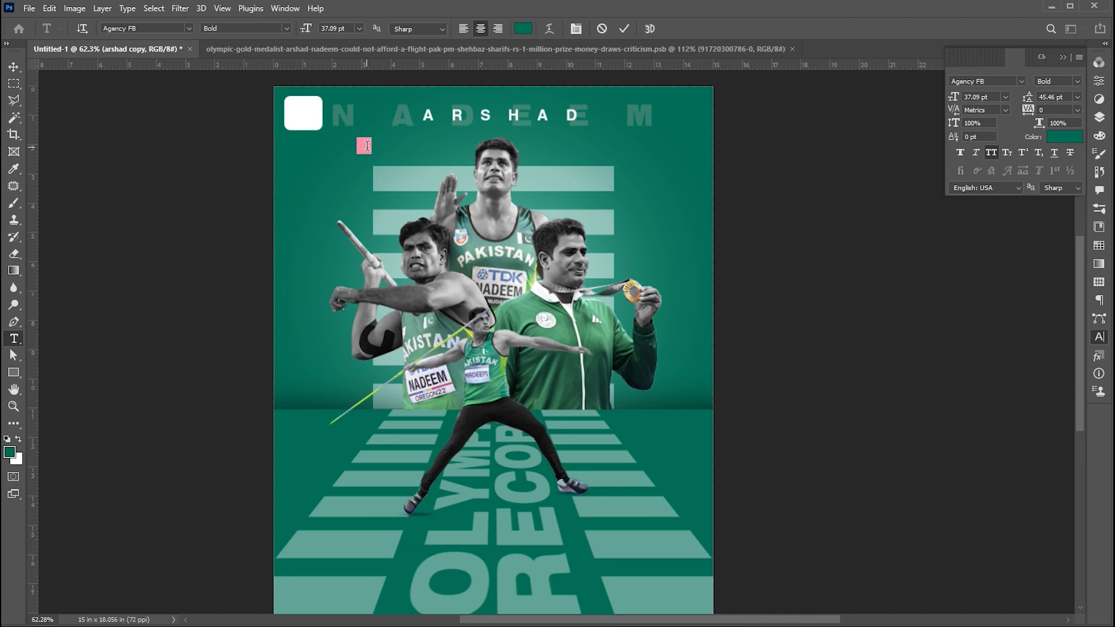
{"action": "left_click", "coordinate": [13, 67]}
{"action": "left_click_drag", "start_coordinate": [366, 148], "coordinate": [303, 114]}
- Enlarge the OR text inside the white badge to about 51 pt
{"action": "key", "text": "z"}
{"action": "left_click_drag", "start_coordinate": [302, 109], "coordinate": [368, 120]}
{"action": "key", "text": "ctrl+t"}
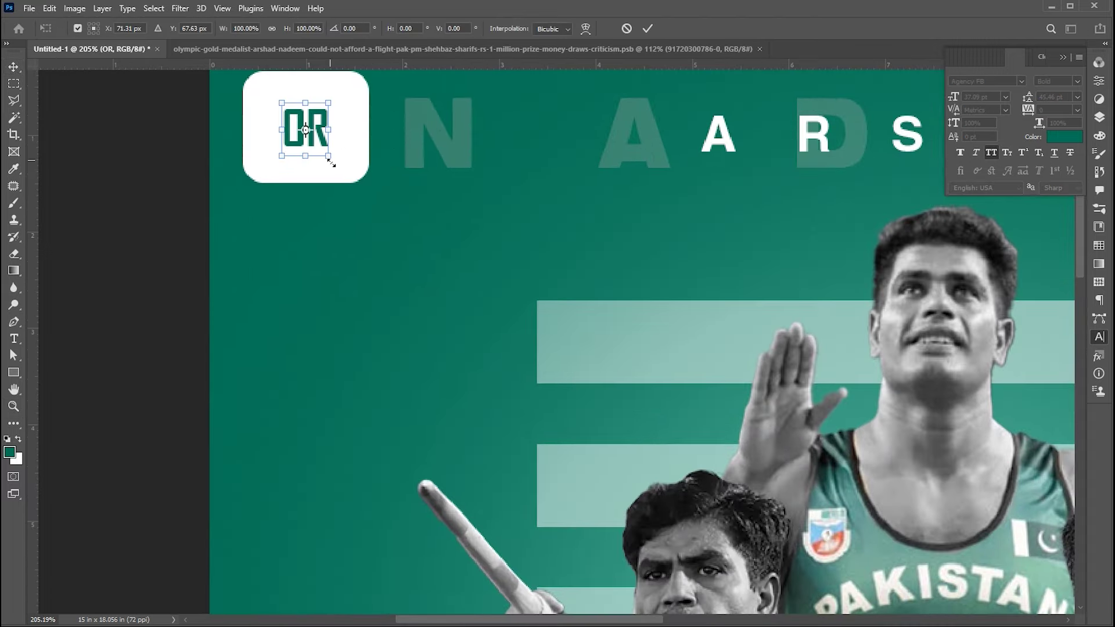
{"action": "left_click_drag", "start_coordinate": [329, 162], "coordinate": [286, 154]}
{"action": "key", "text": "Return"}
{"action": "key", "text": "z"}
{"action": "left_click_drag", "start_coordinate": [389, 201], "coordinate": [321, 223]}
{"action": "key", "text": "v"}
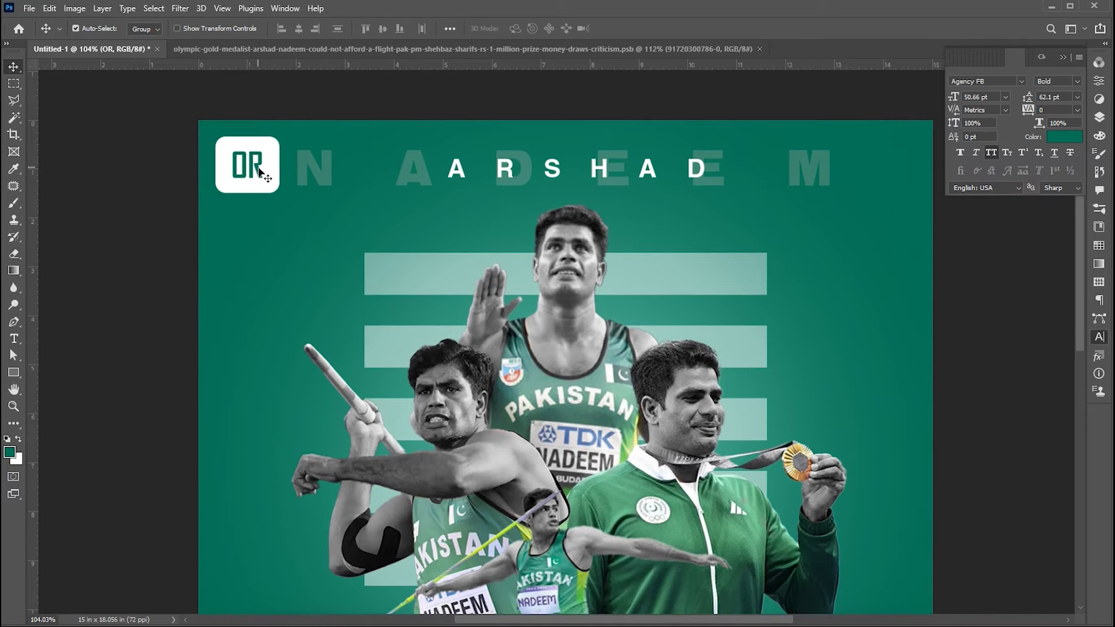
- Duplicate the OR badge to the poster's upper-right corner and change the copy's text to 92
{"action": "left_click_drag", "start_coordinate": [261, 172], "coordinate": [893, 187]}
{"action": "scroll", "coordinate": [813, 218], "scroll_direction": "right", "scroll_amount": 3}
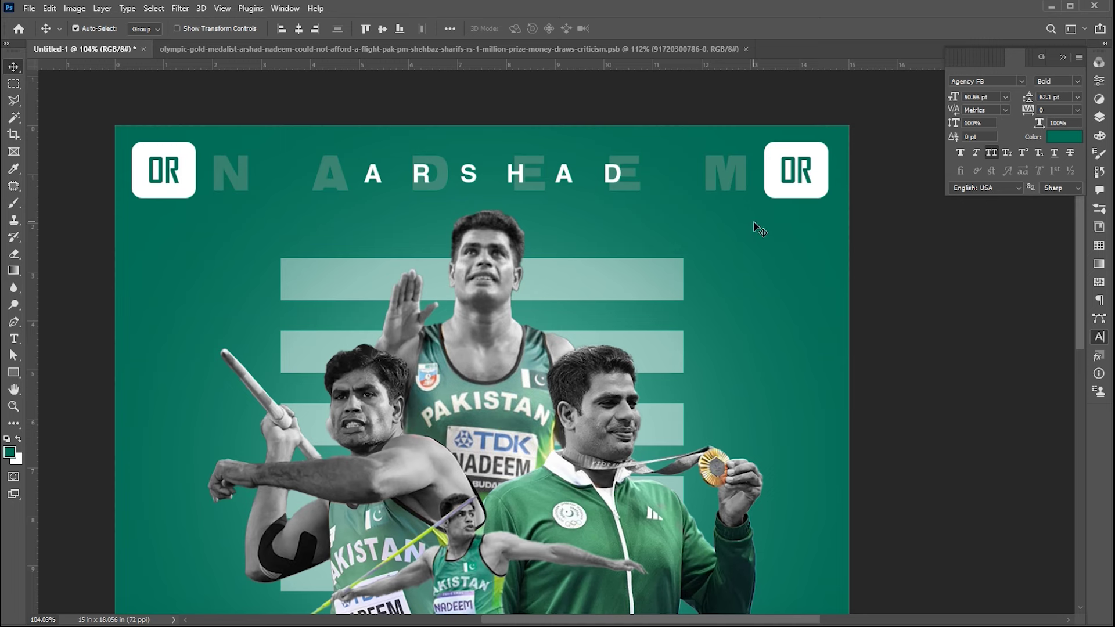
{"action": "double_click", "coordinate": [795, 174]}
{"action": "type", "text": "92"}
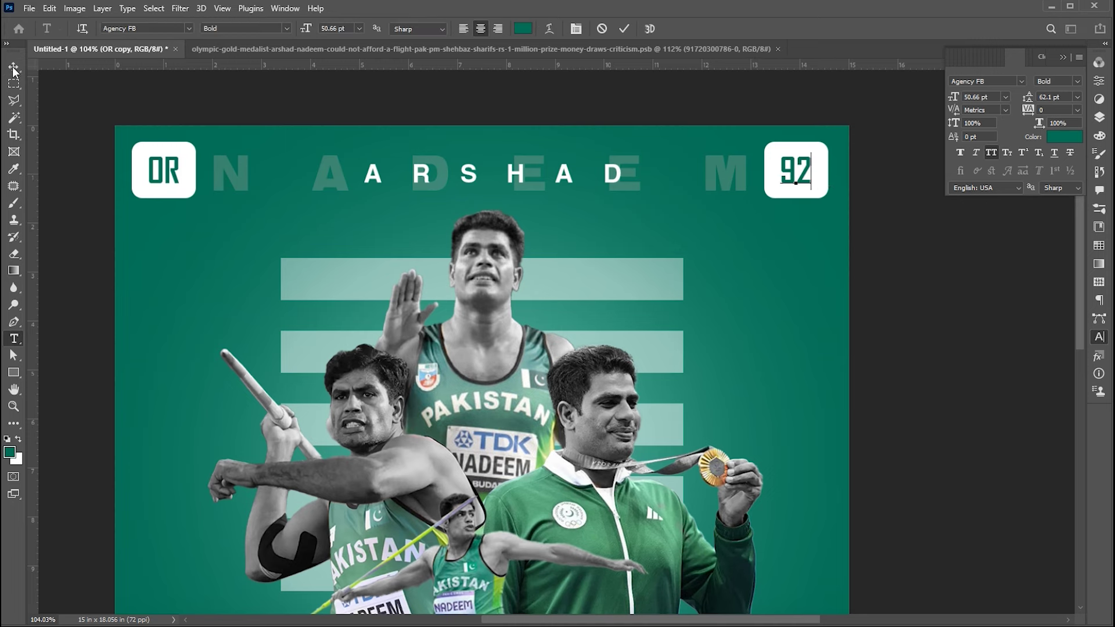
{"action": "left_click", "coordinate": [14, 70]}
- Duplicate the 92 text beside the badge and change the copy to .97
{"action": "left_click_drag", "start_coordinate": [806, 183], "coordinate": [950, 210]}
{"action": "double_click", "coordinate": [807, 172]}
{"action": "type", "text": ".97"}
{"action": "key", "text": "ctrl+Return"}
- Shrink the .97 text to about 18 pt, place it at the lower right of the 92, and nudge the number left in its badge
{"action": "key", "text": "ctrl+t"}
{"action": "key", "text": "Return"}
{"action": "key", "text": "ctrl+t"}
{"action": "left_click_drag", "start_coordinate": [700, 138], "coordinate": [695, 189]}
{"action": "key", "text": "Return"}
{"action": "left_click", "coordinate": [629, 217], "text": "shift"}
{"action": "key", "text": "Left"}
{"action": "key", "text": "Left"}
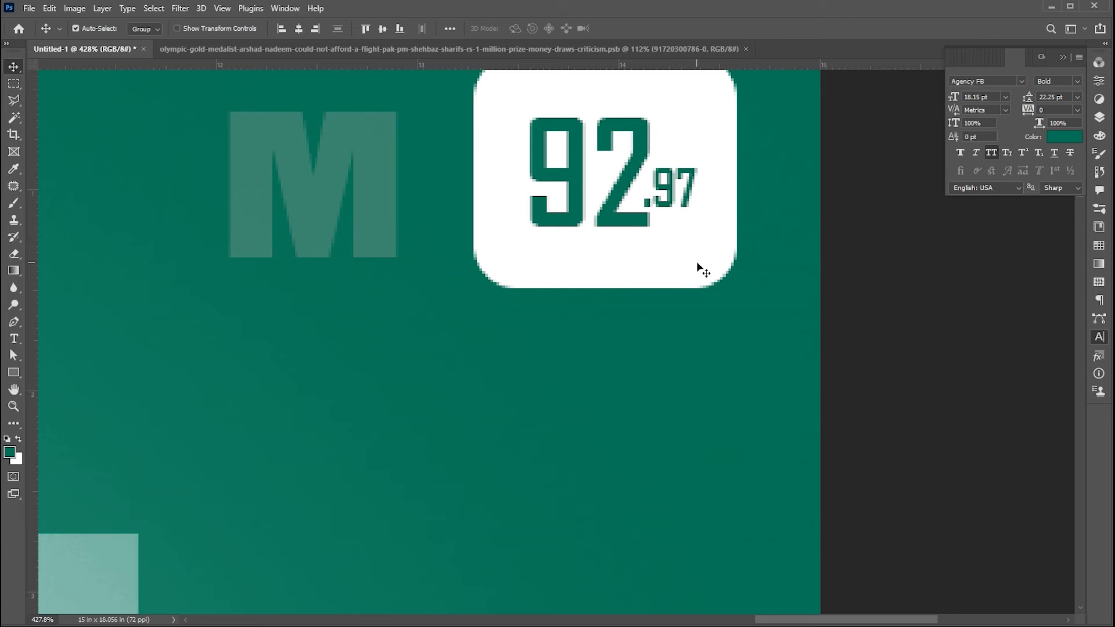
{"action": "key", "text": "ctrl+0"}
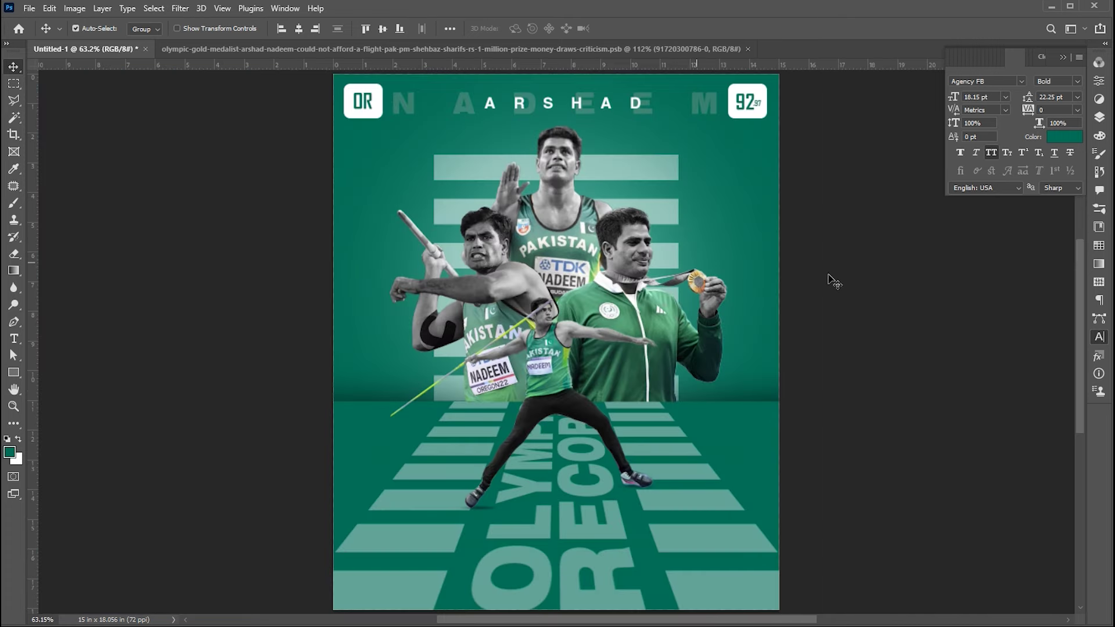
- Place the concrete-wall-scratched-material-background-texture-concept image as an embedded object in the poster
{"action": "key", "text": "z"}
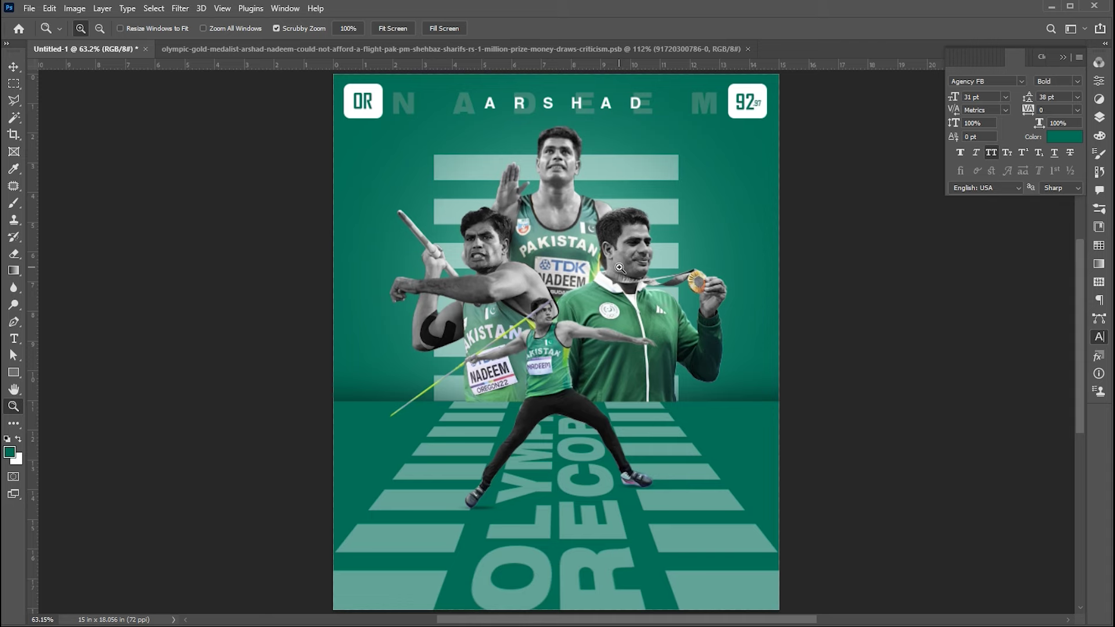
{"action": "left_click", "coordinate": [28, 8]}
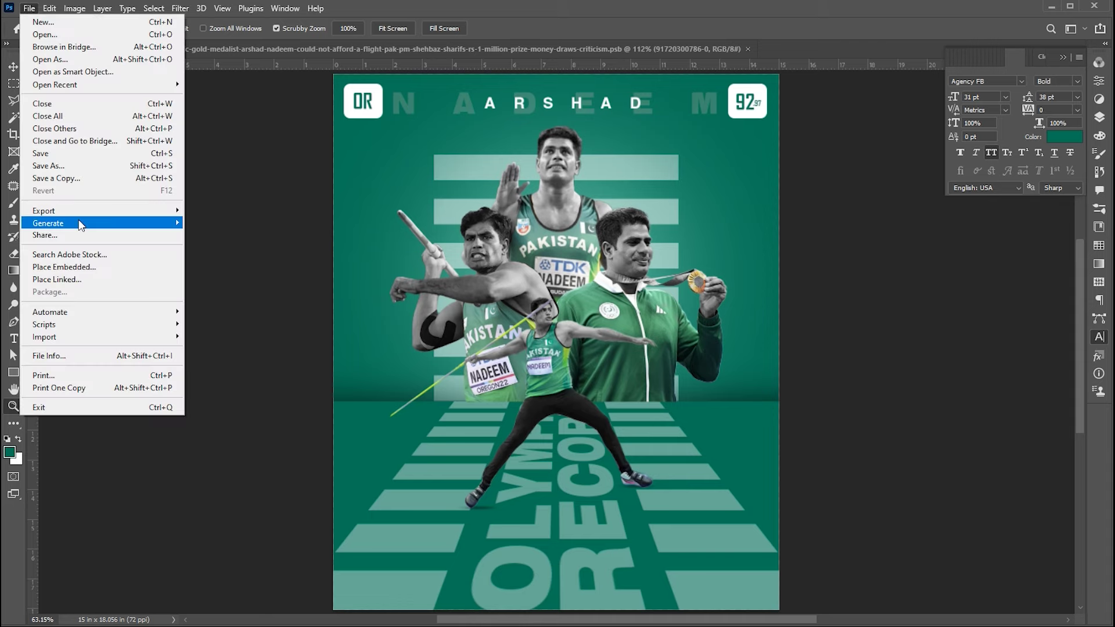
{"action": "left_click", "coordinate": [64, 267]}
{"action": "left_click", "coordinate": [367, 106]}
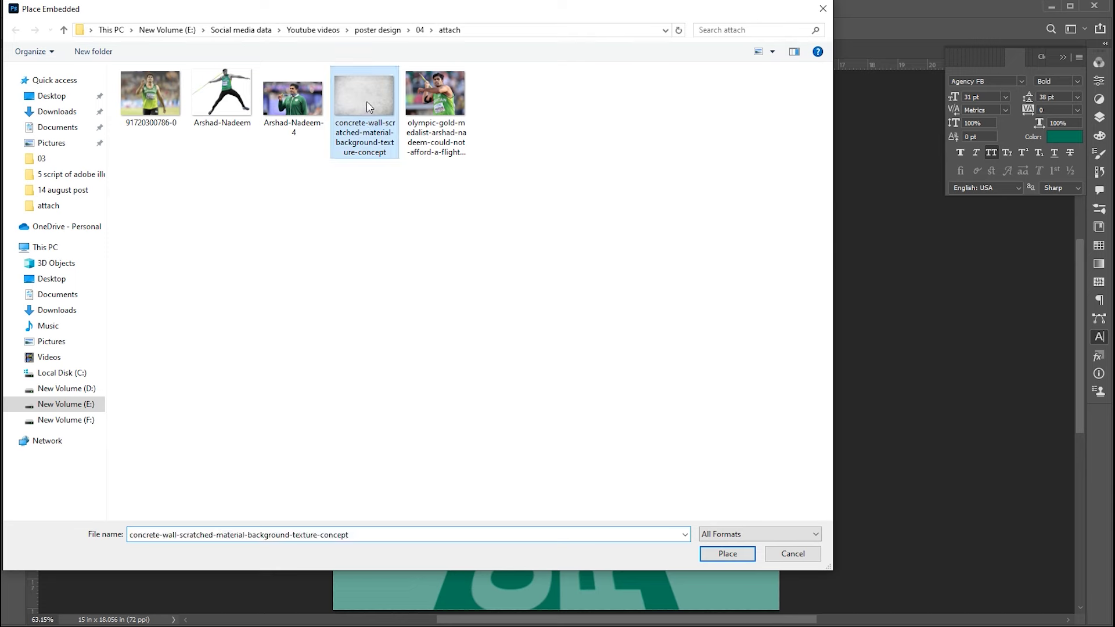
{"action": "left_click", "coordinate": [728, 553]}
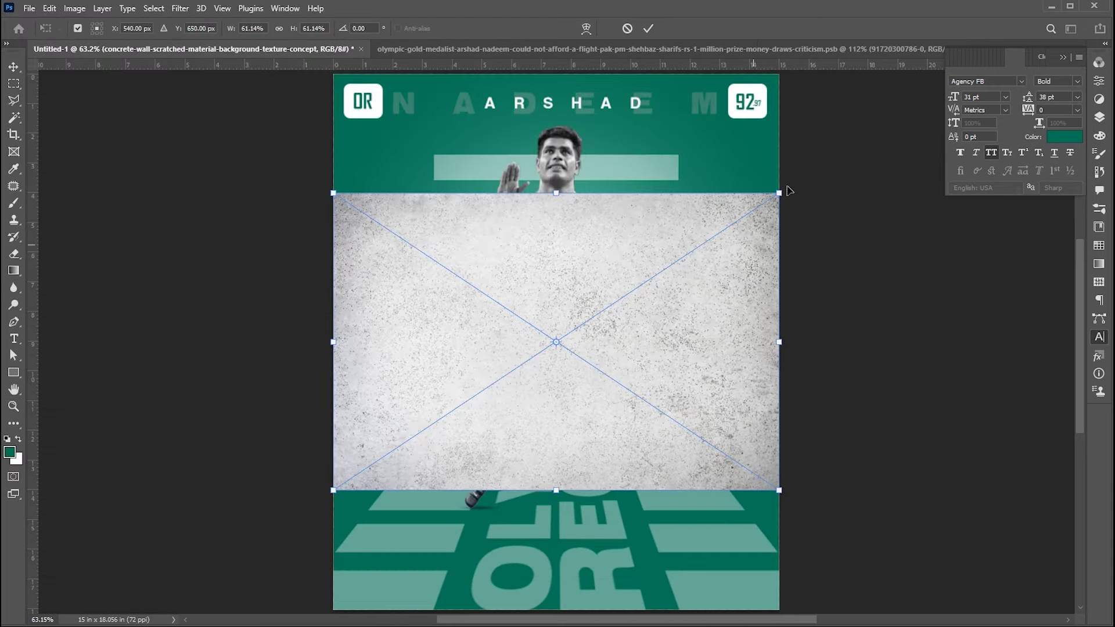
- Rotate the concrete texture to portrait orientation and stretch it to cover the whole poster
{"action": "left_click_drag", "start_coordinate": [792, 185], "coordinate": [702, 482]}
{"action": "left_click_drag", "start_coordinate": [715, 345], "coordinate": [779, 342]}
{"action": "left_click_drag", "start_coordinate": [375, 342], "coordinate": [329, 346]}
- Set the concrete texture layer's blend mode to Multiply and its opacity to 62%
{"action": "left_click", "coordinate": [1098, 117]}
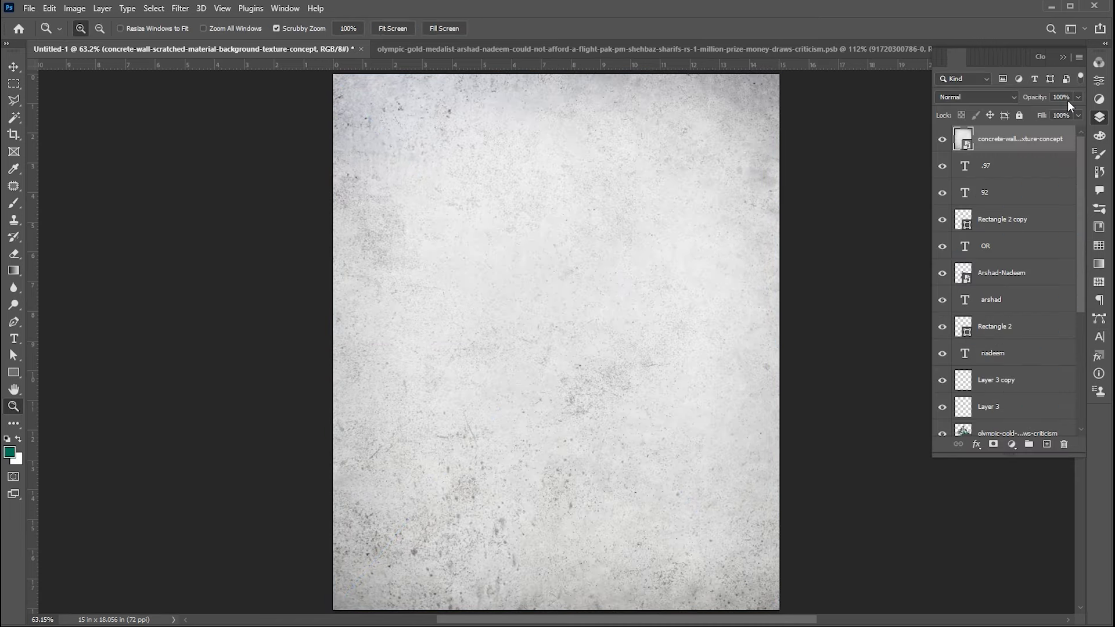
{"action": "left_click", "coordinate": [973, 96]}
{"action": "left_click", "coordinate": [955, 149]}
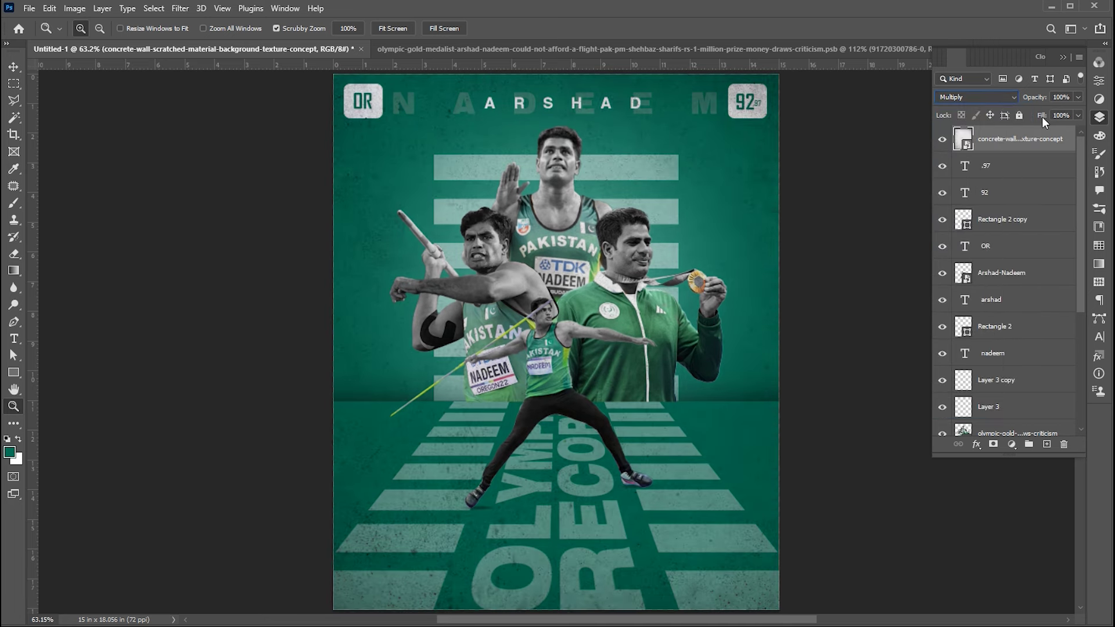
{"action": "left_click", "coordinate": [1075, 98]}
{"action": "left_click_drag", "start_coordinate": [1050, 113], "coordinate": [1051, 113]}
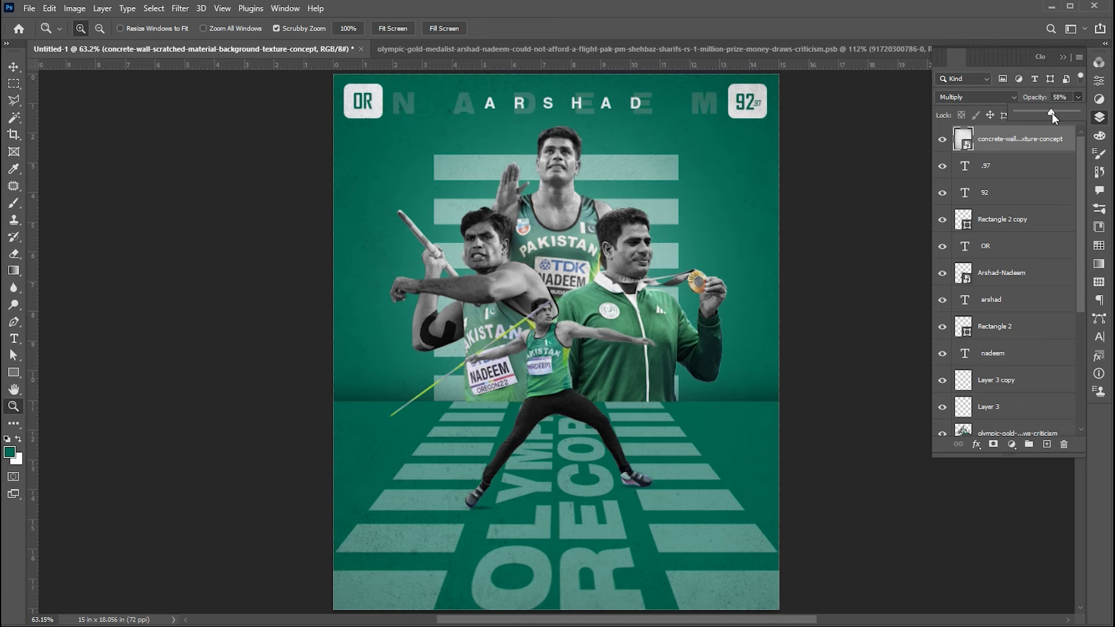
{"action": "left_click", "coordinate": [854, 254]}
{"action": "mouse_move", "coordinate": [690, 296]}
{"action": "left_mouse_down"}
{"action": "mouse_move", "coordinate": [679, 296]}
{"action": "mouse_move", "coordinate": [686, 287]}
{"action": "left_mouse_up"}
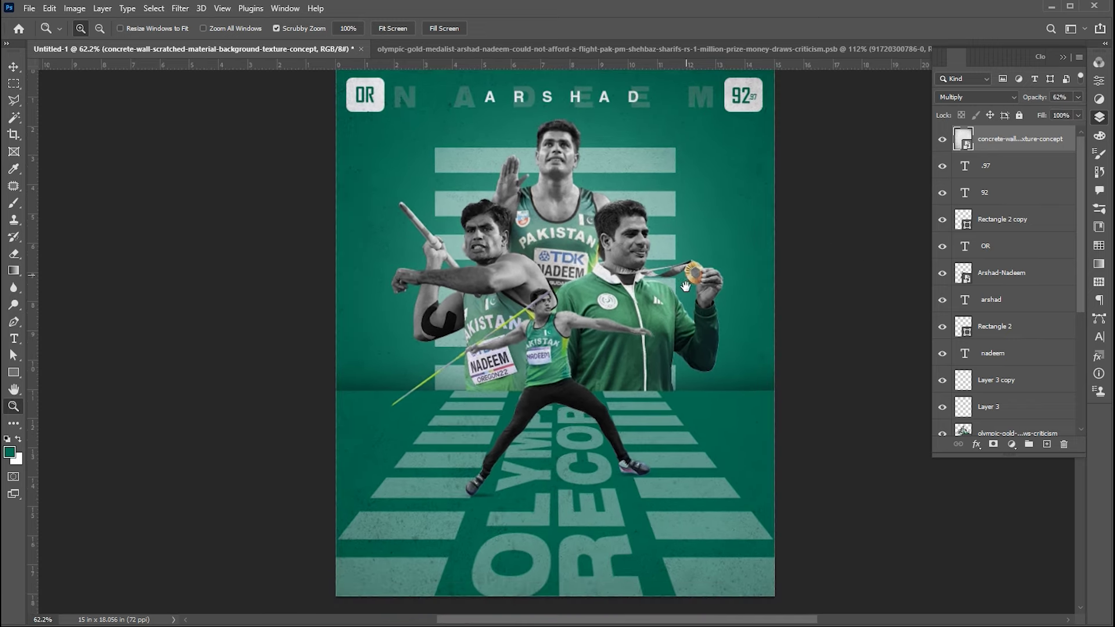